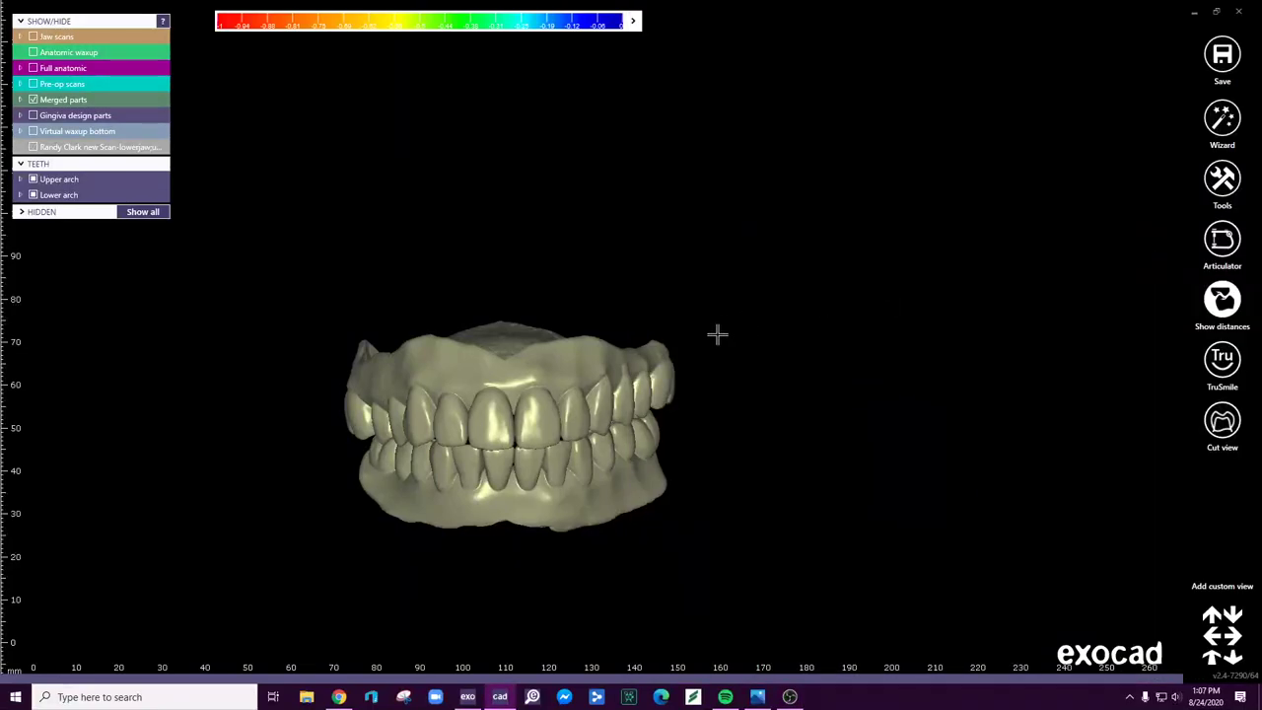
# - Tick the new bite scan in Show/Hide so the white scan appears beside the denture
pyautogui.moveTo(719, 335); pyautogui.dragTo(842, 169, button='middle')
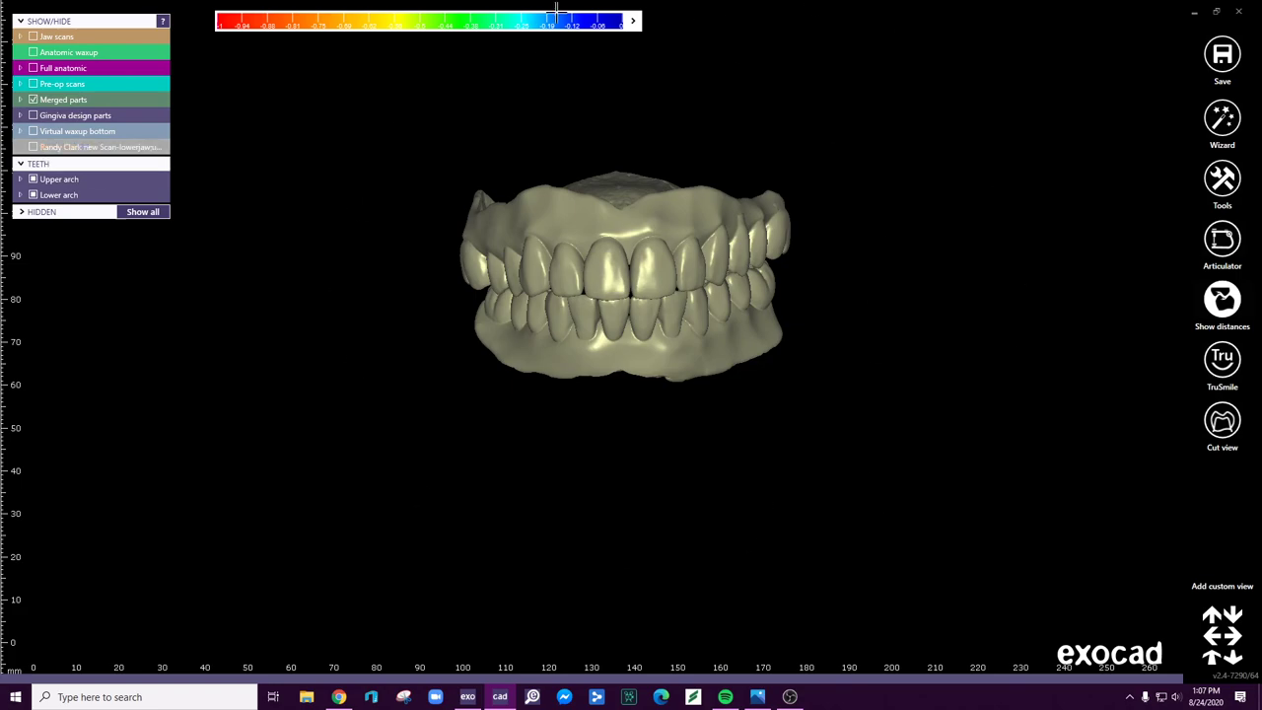
pyautogui.click(33, 147)
pyautogui.click(33, 147)
pyautogui.click(33, 147)
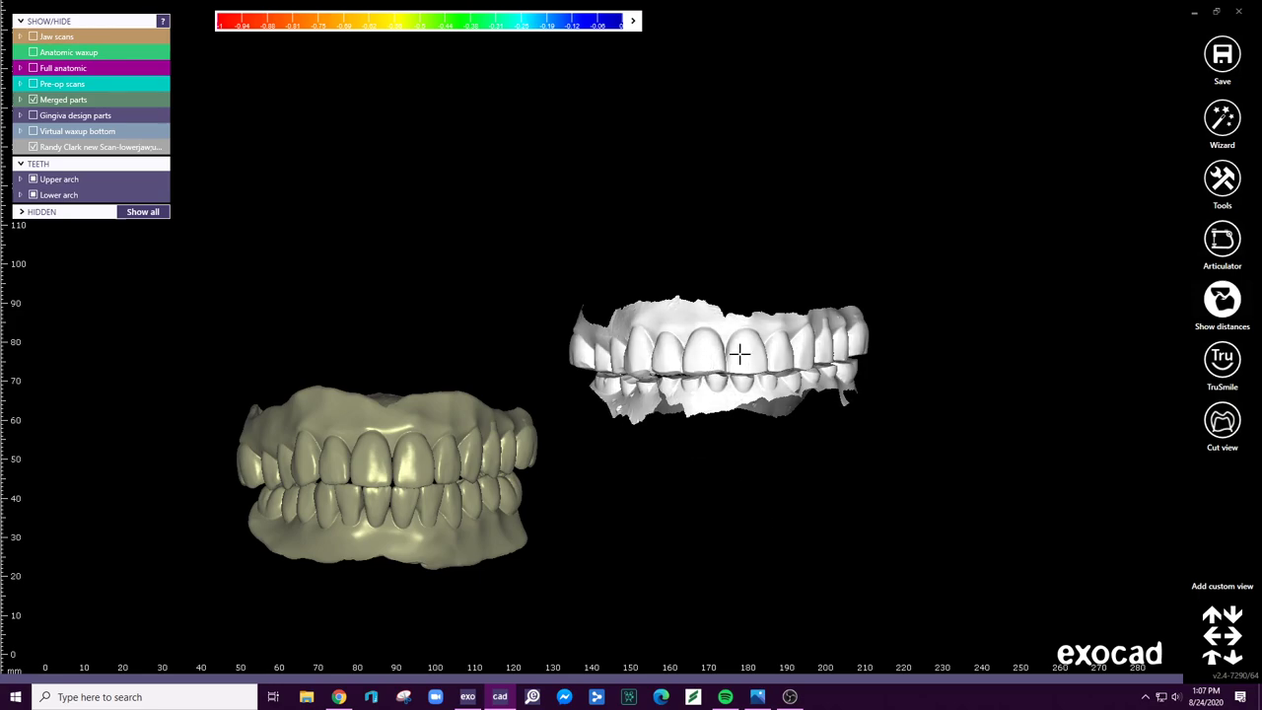
# - In Align Meshes, pick three reference point pairs on the new scan and upper denture
pyautogui.click(1223, 177)
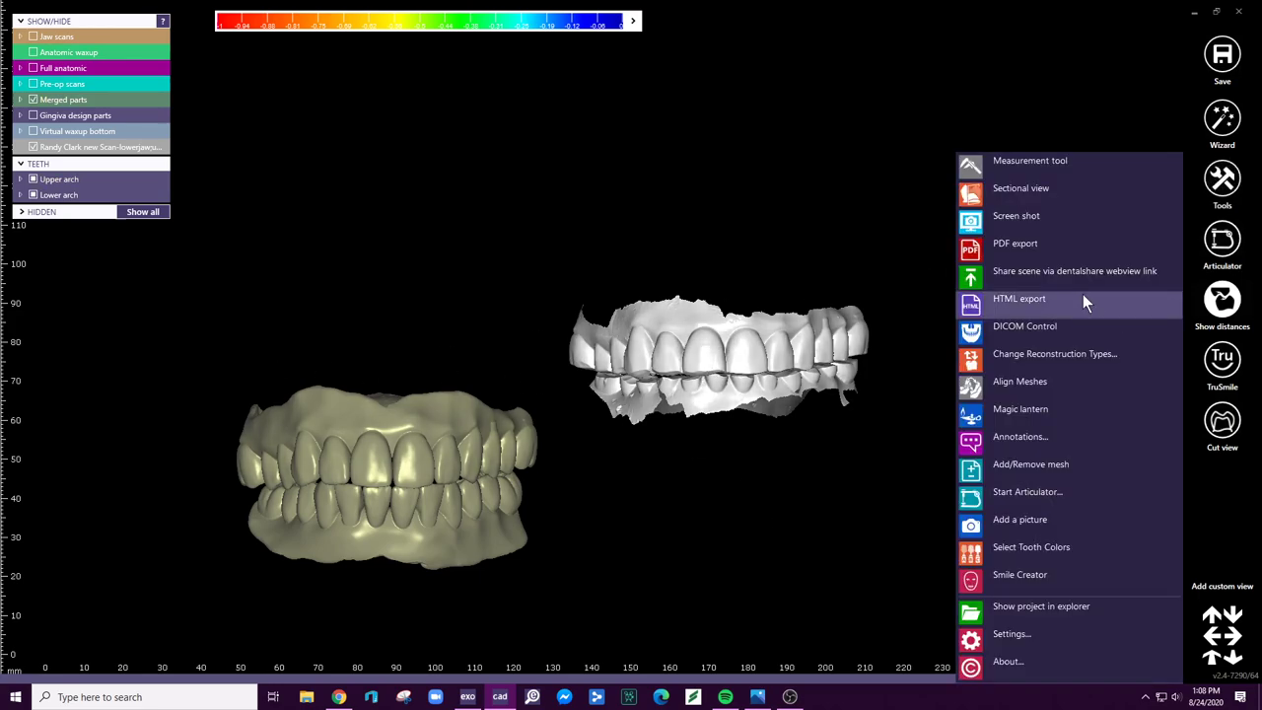
pyautogui.click(1051, 382)
pyautogui.click(705, 329)
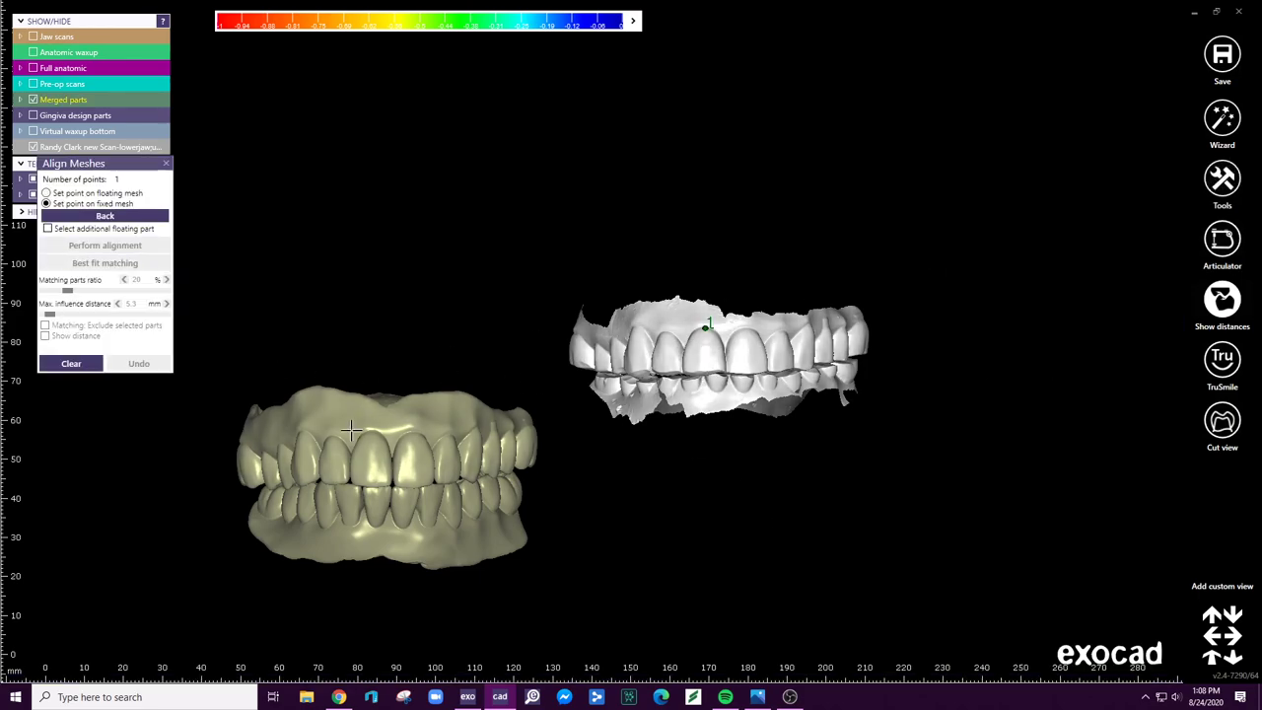
pyautogui.click(369, 432)
pyautogui.click(636, 333)
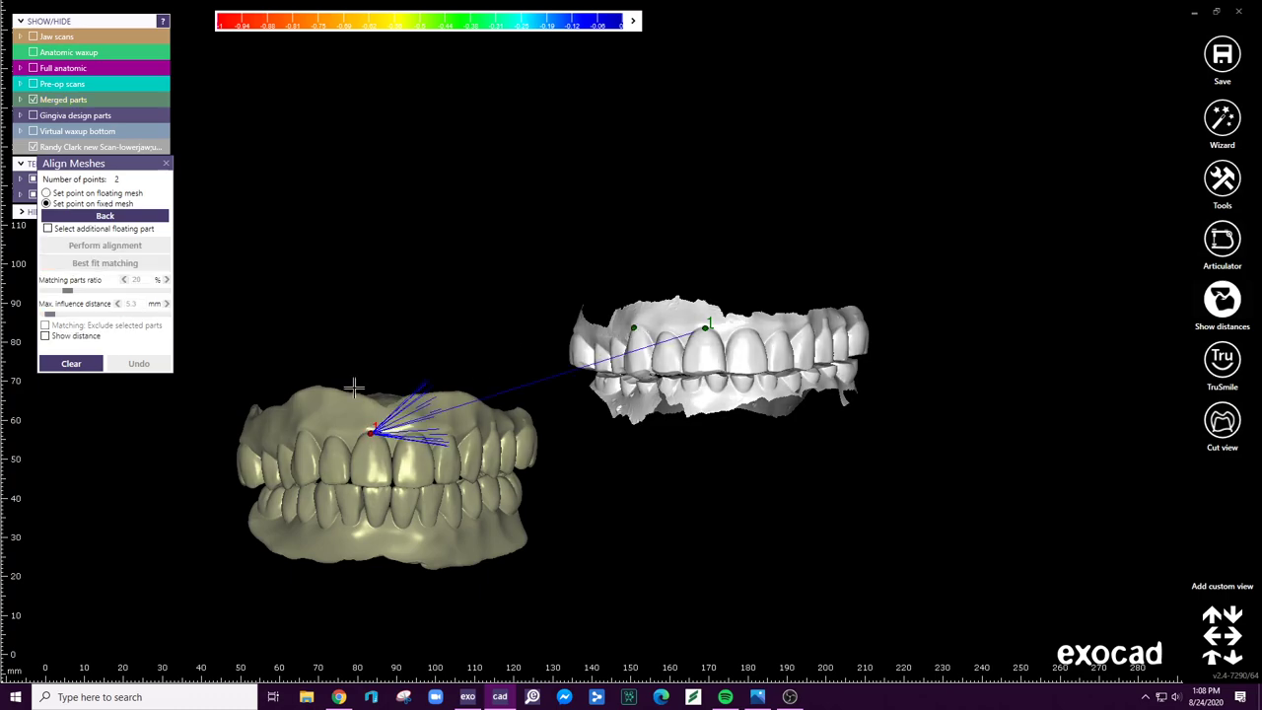
pyautogui.click(304, 434)
pyautogui.moveTo(563, 445); pyautogui.dragTo(572, 437, button='right')
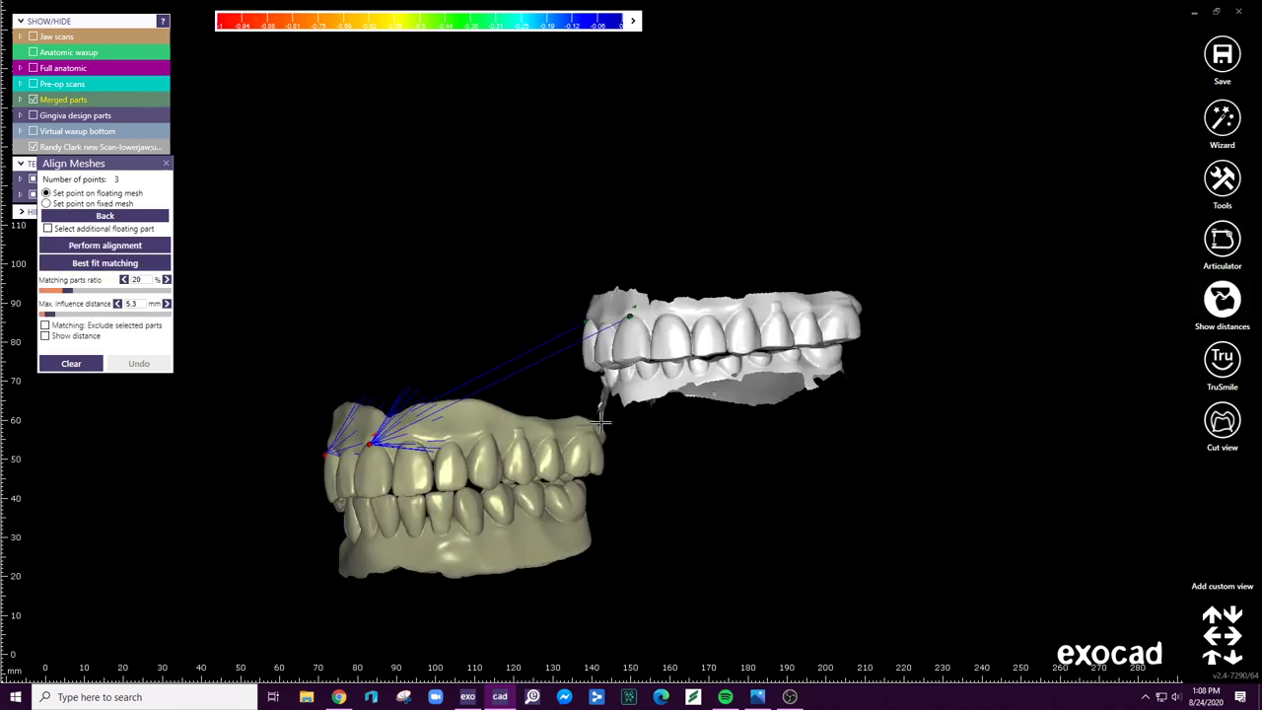
pyautogui.click(851, 297)
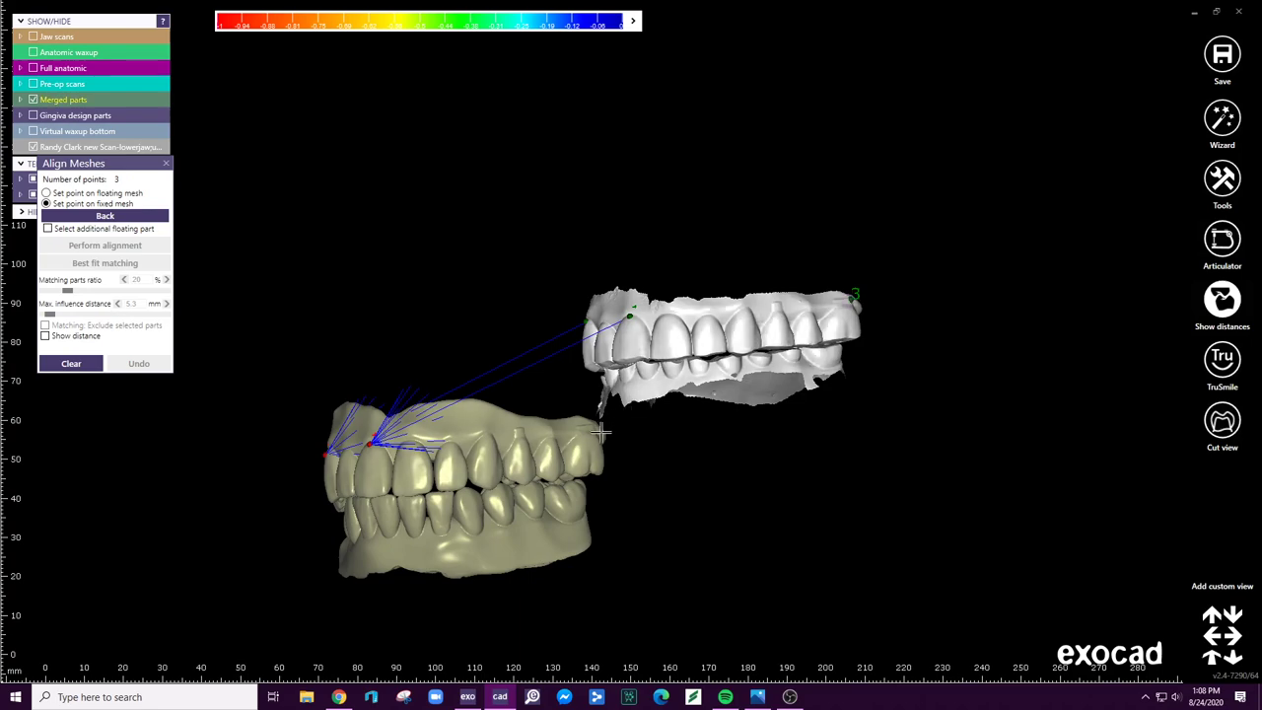
pyautogui.click(595, 422)
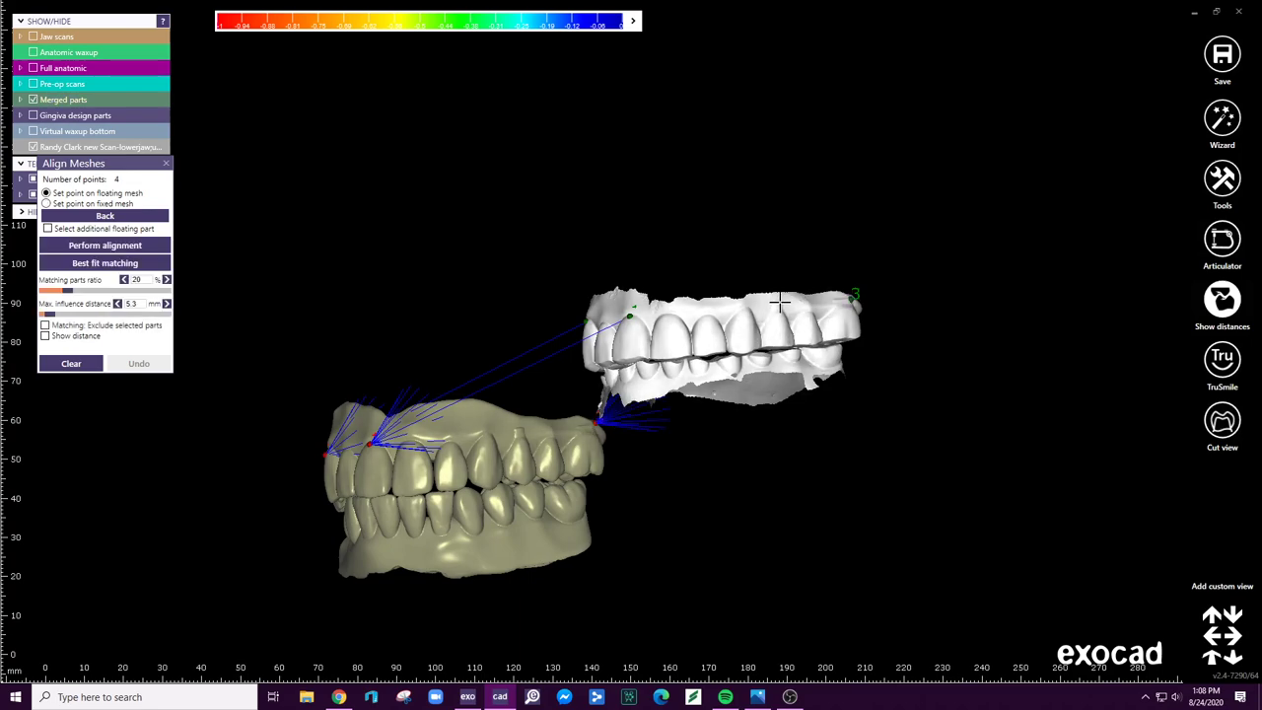
# - Add two more point pairs, perform the alignment, and refine it with Best fit matching
pyautogui.click(779, 301)
pyautogui.click(522, 427)
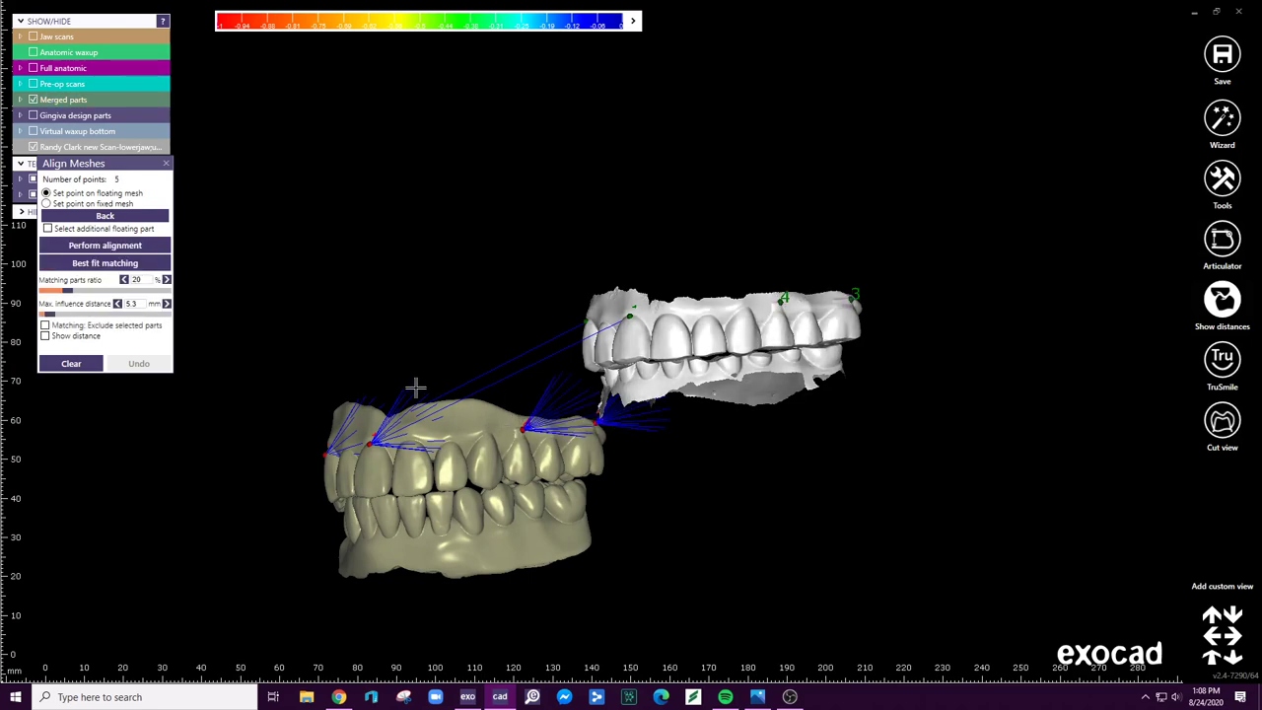
pyautogui.moveTo(415, 386); pyautogui.dragTo(290, 384, button='right')
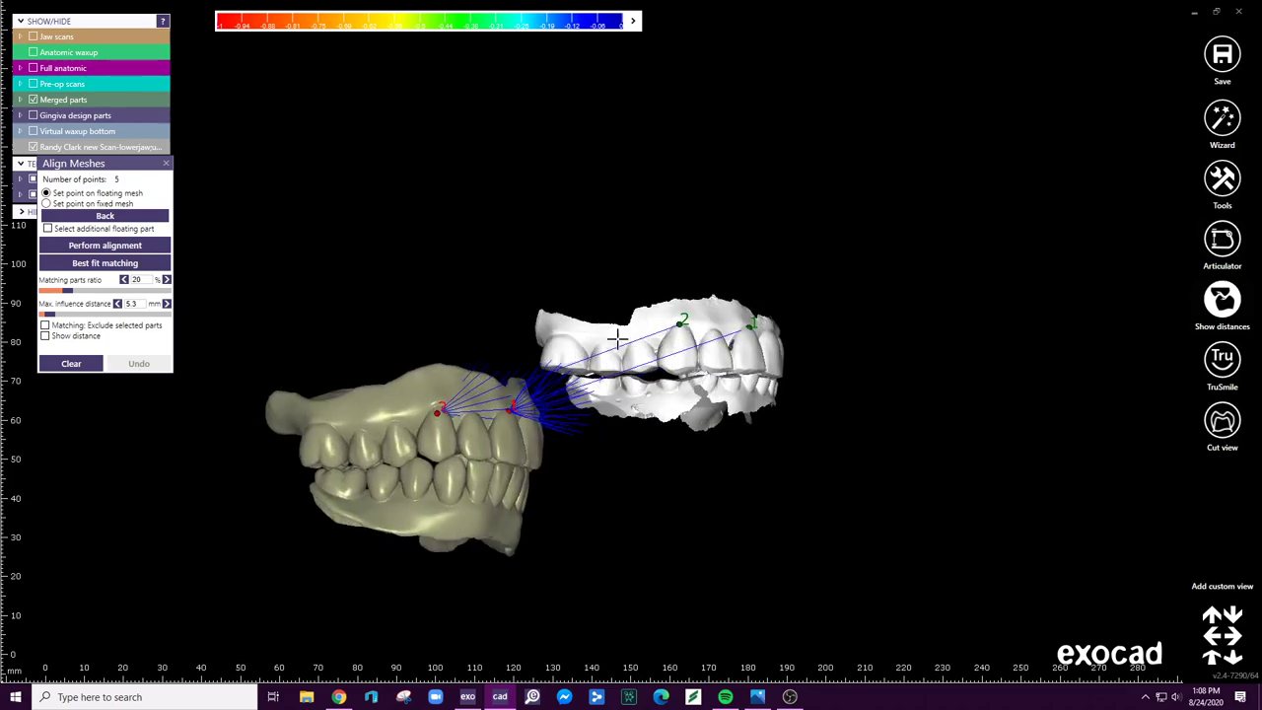
pyautogui.scroll(3, 543, 338)
pyautogui.click(545, 338)
pyautogui.scroll(1, 546, 338)
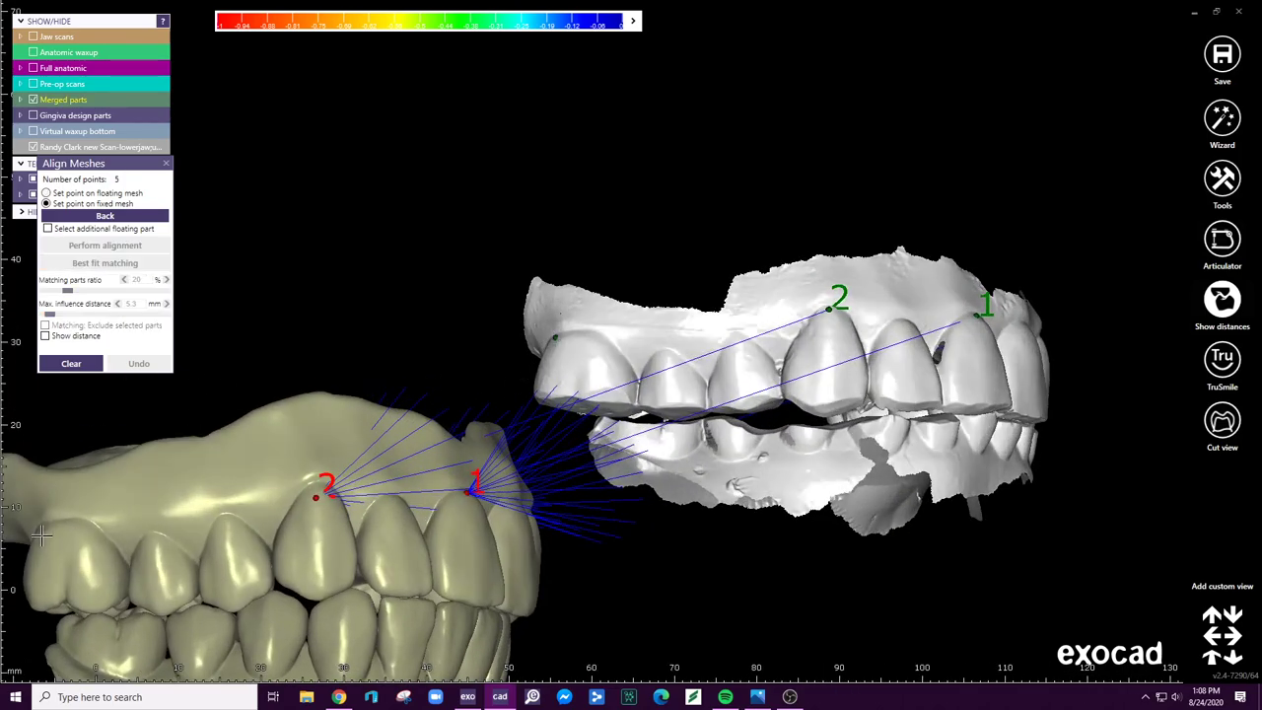
pyautogui.click(41, 534)
pyautogui.click(144, 246)
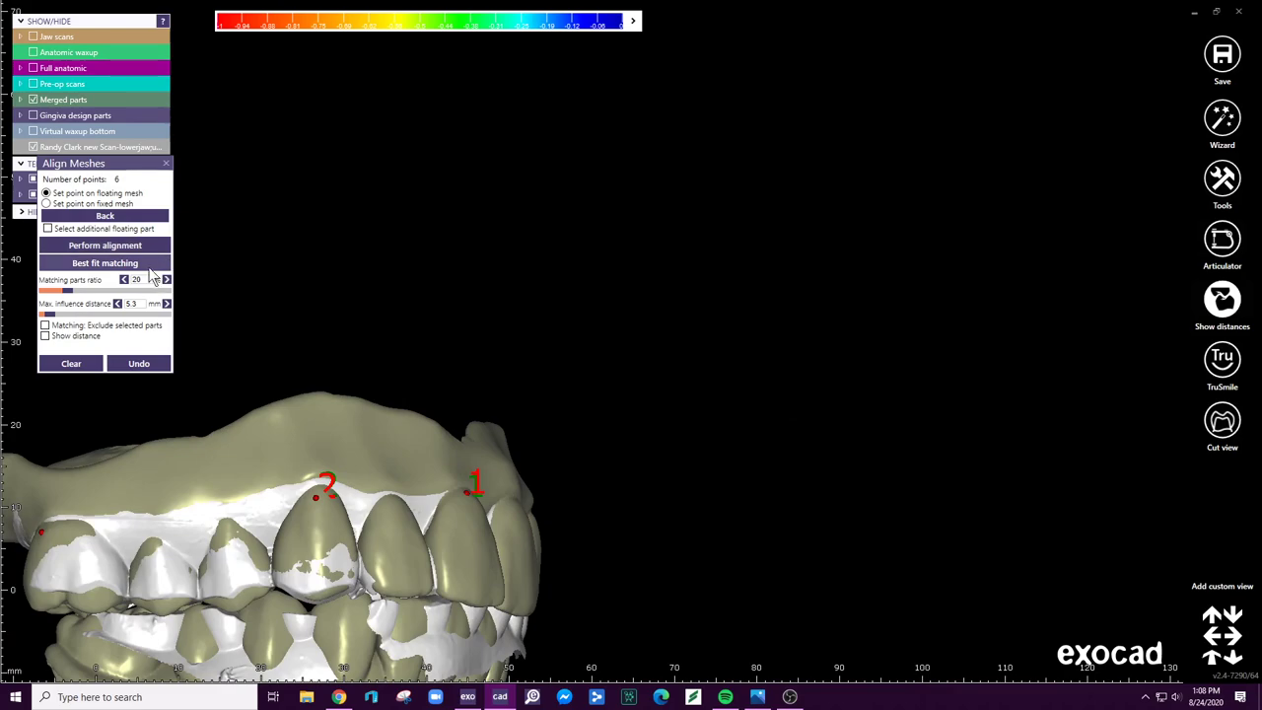
pyautogui.click(148, 265)
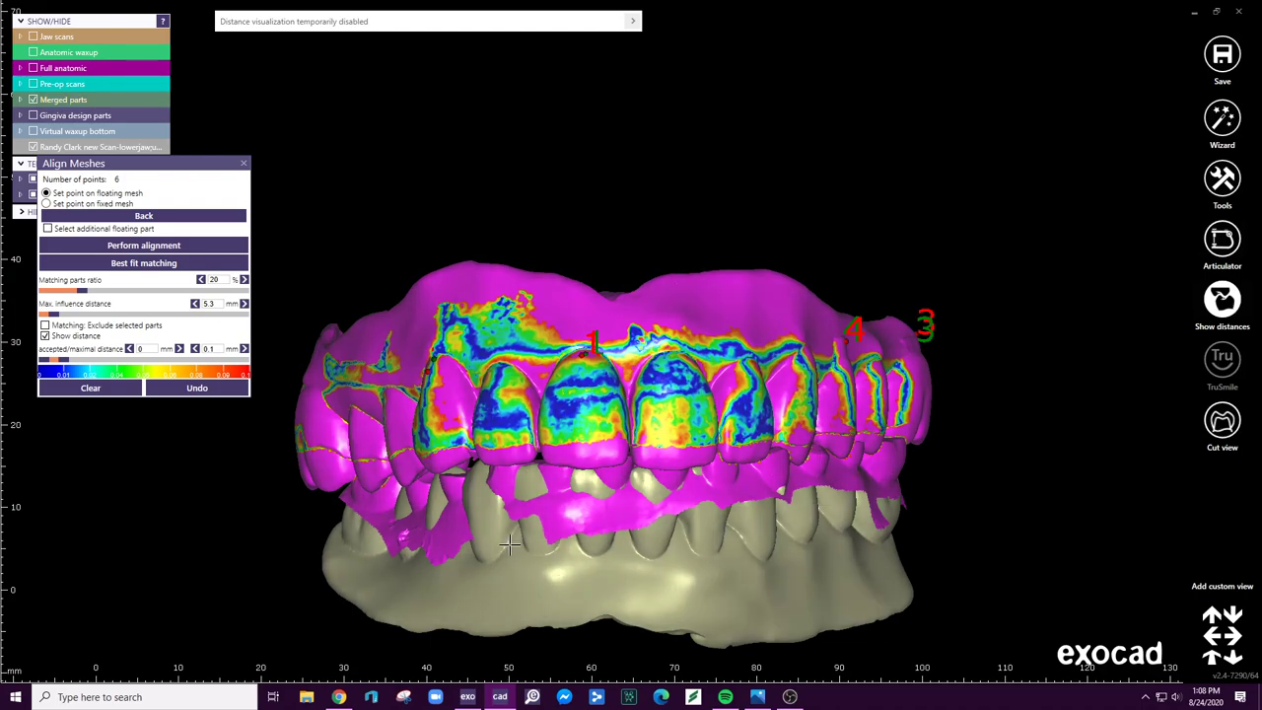
# - Clear the alignment points, hide the upper denture, and mark a first lower-arch point
pyautogui.click(123, 391)
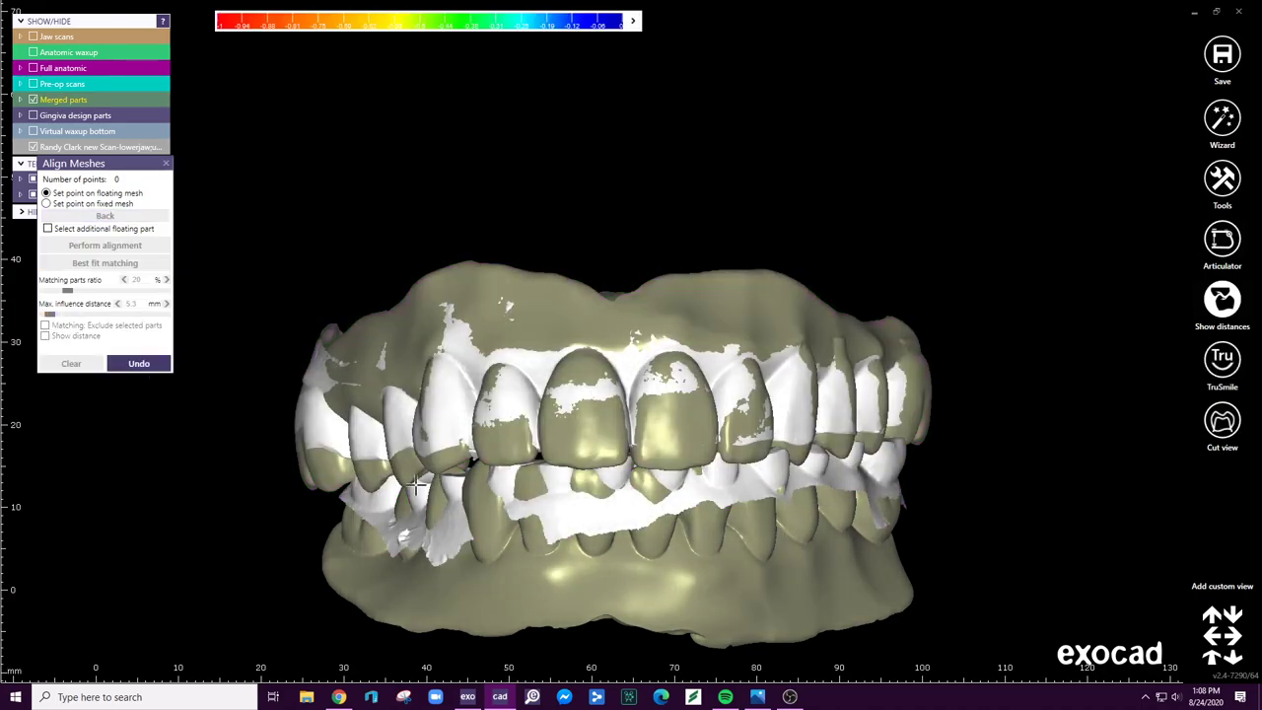
pyautogui.moveTo(611, 513); pyautogui.dragTo(654, 532, button='right')
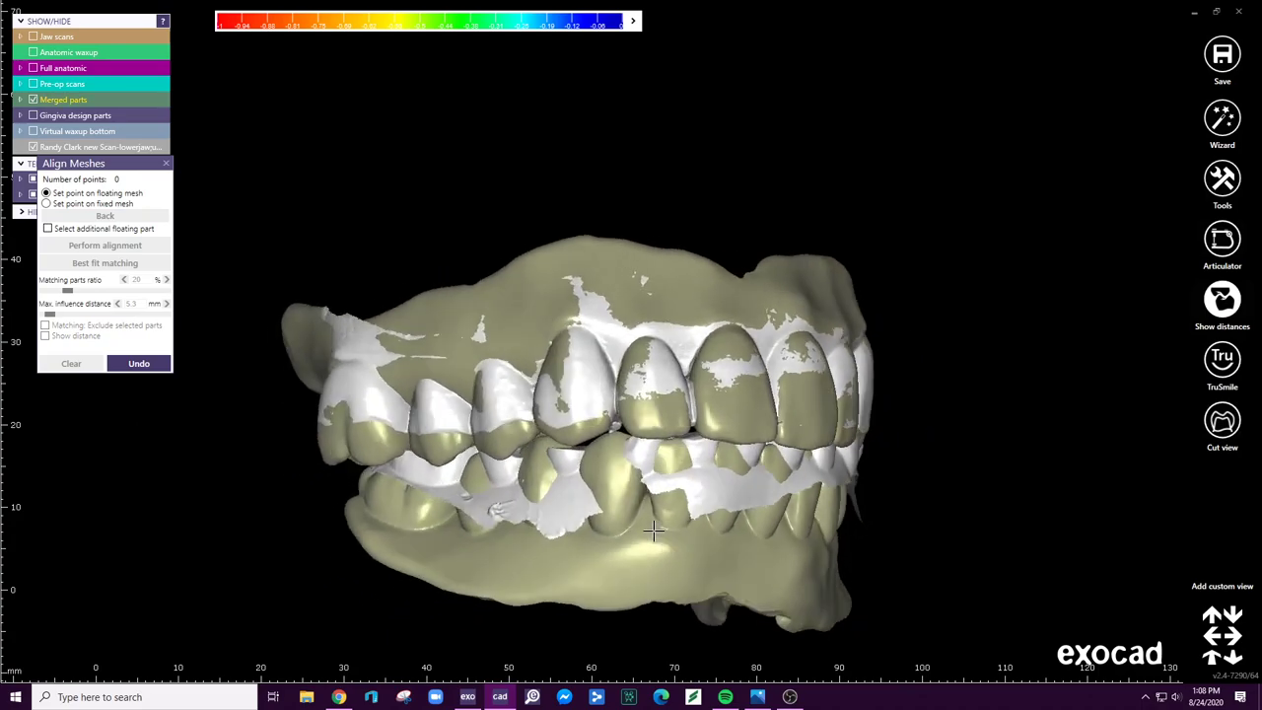
pyautogui.keyDown('ctrl'); pyautogui.click(607, 547); pyautogui.keyUp('ctrl')
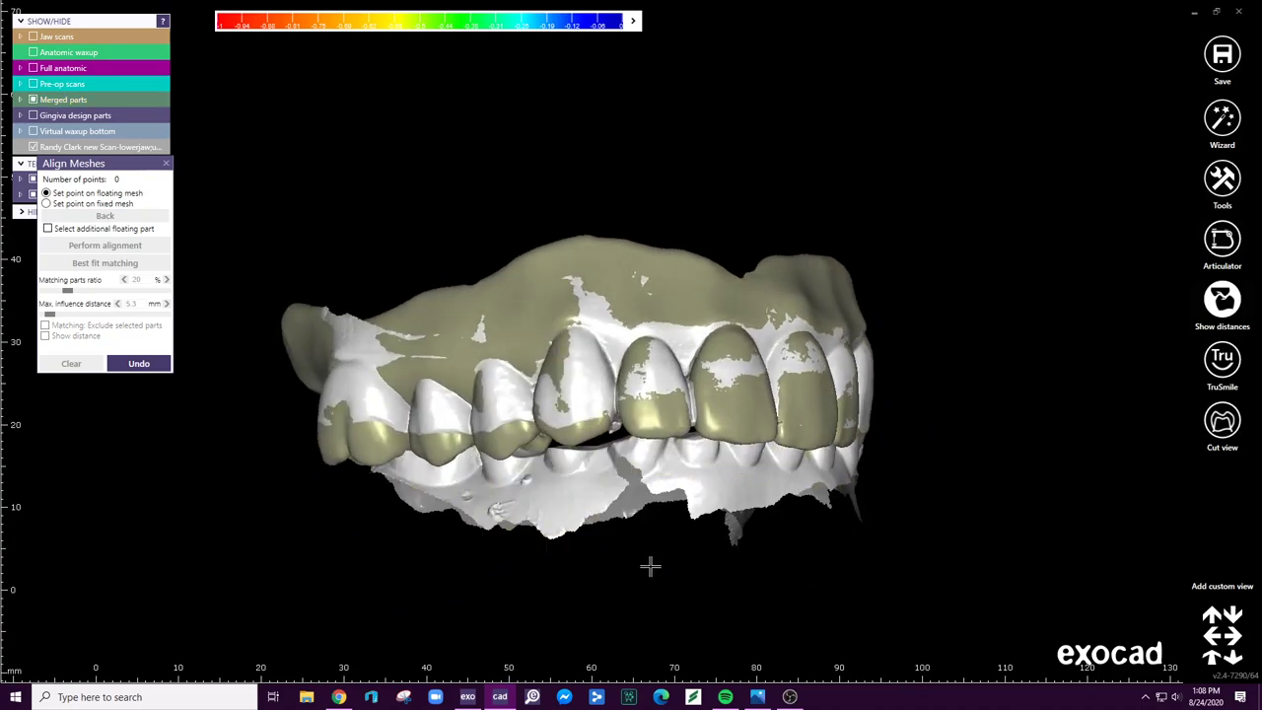
pyautogui.moveTo(657, 507); pyautogui.dragTo(658, 513, button='right')
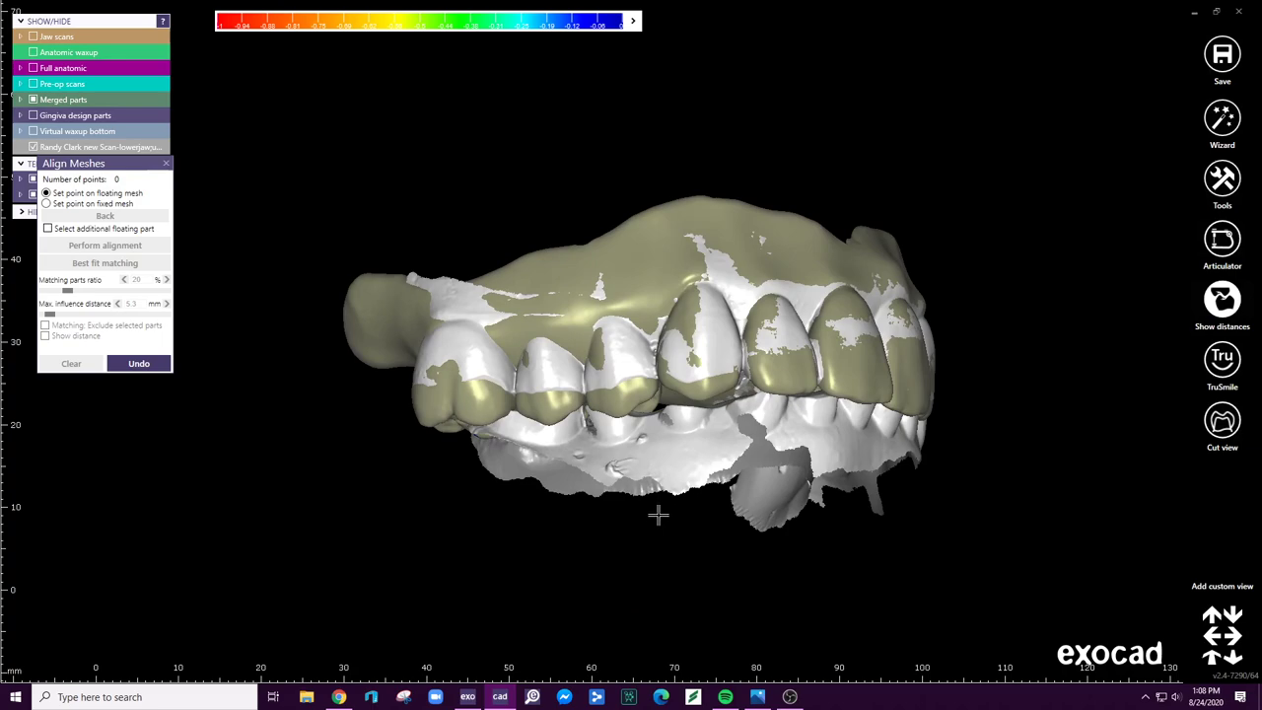
pyautogui.click(34, 101)
pyautogui.click(33, 100)
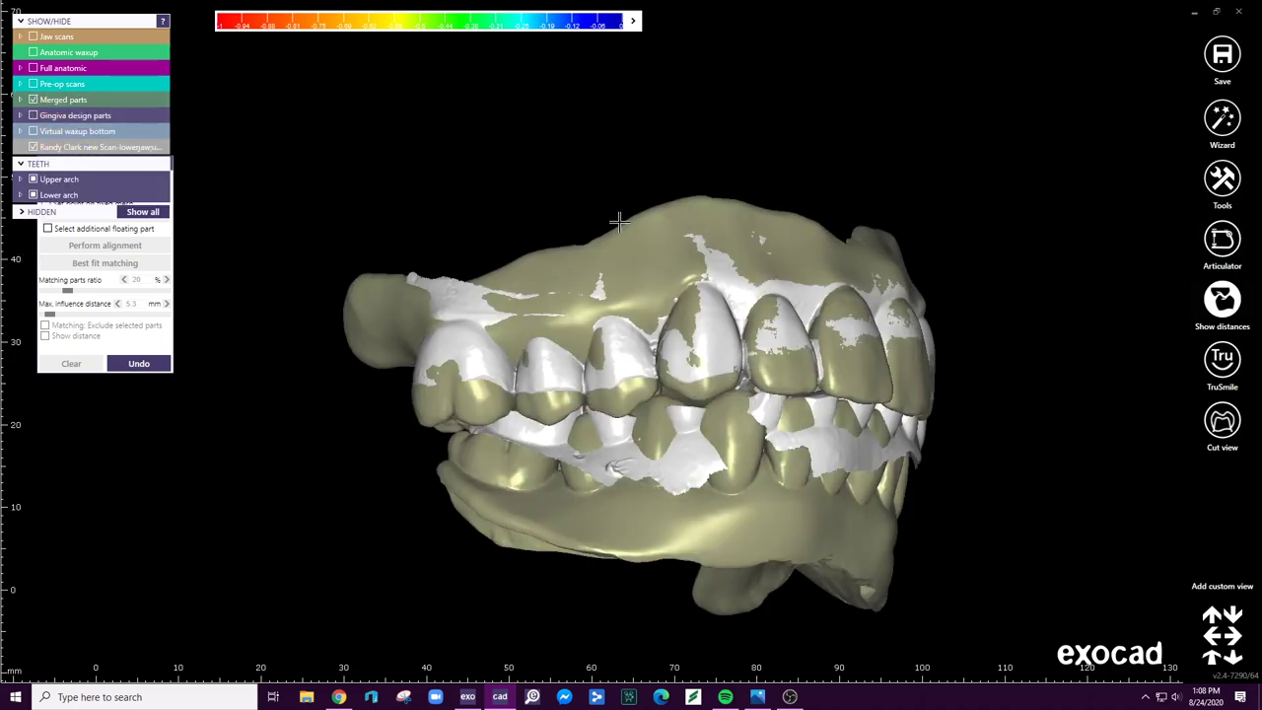
pyautogui.click(633, 523)
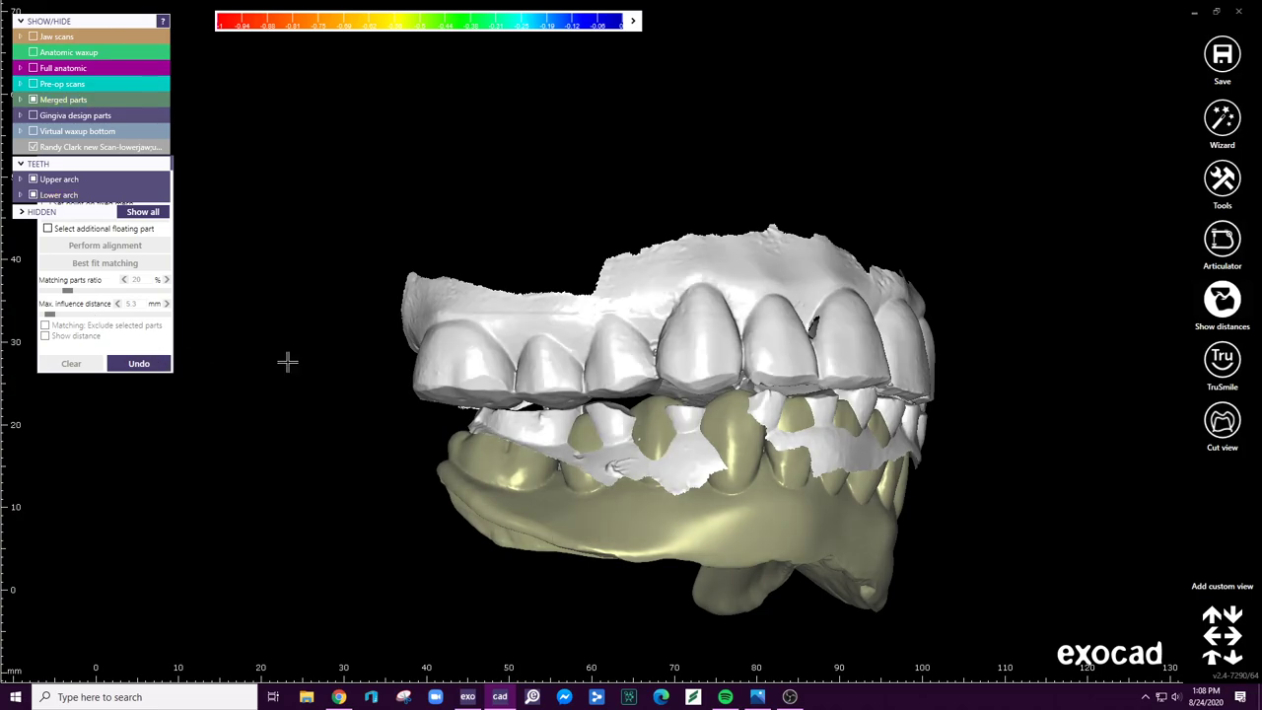
pyautogui.click(548, 446)
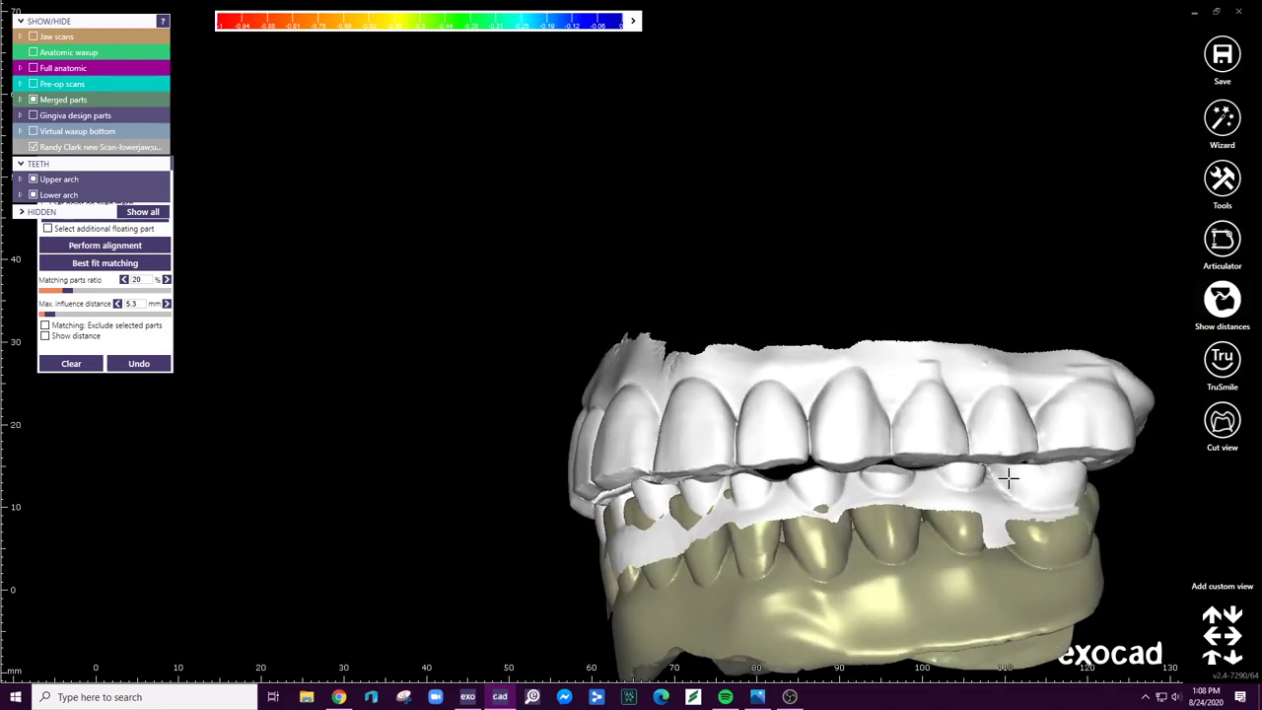
# - Pick the remaining lower-arch and scan point pairs, perform the alignment, and show the denture
pyautogui.click(1053, 560)
pyautogui.click(1034, 503)
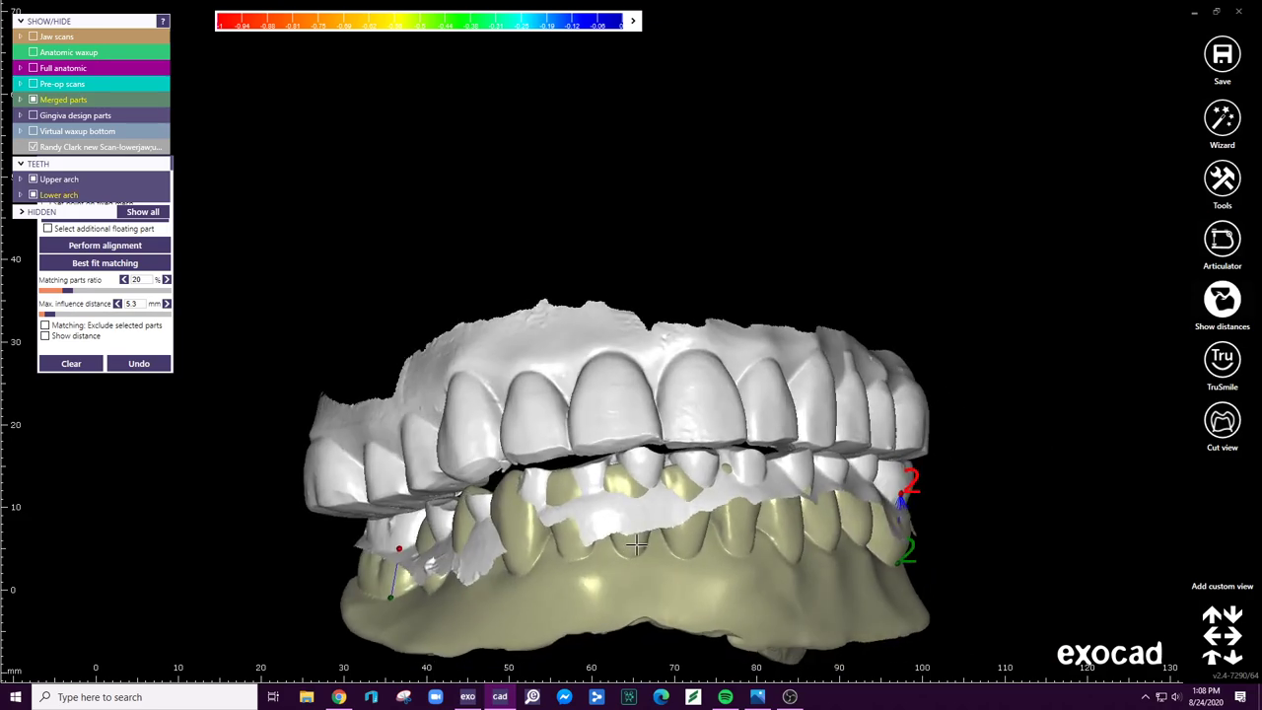
pyautogui.middleClick(654, 576)
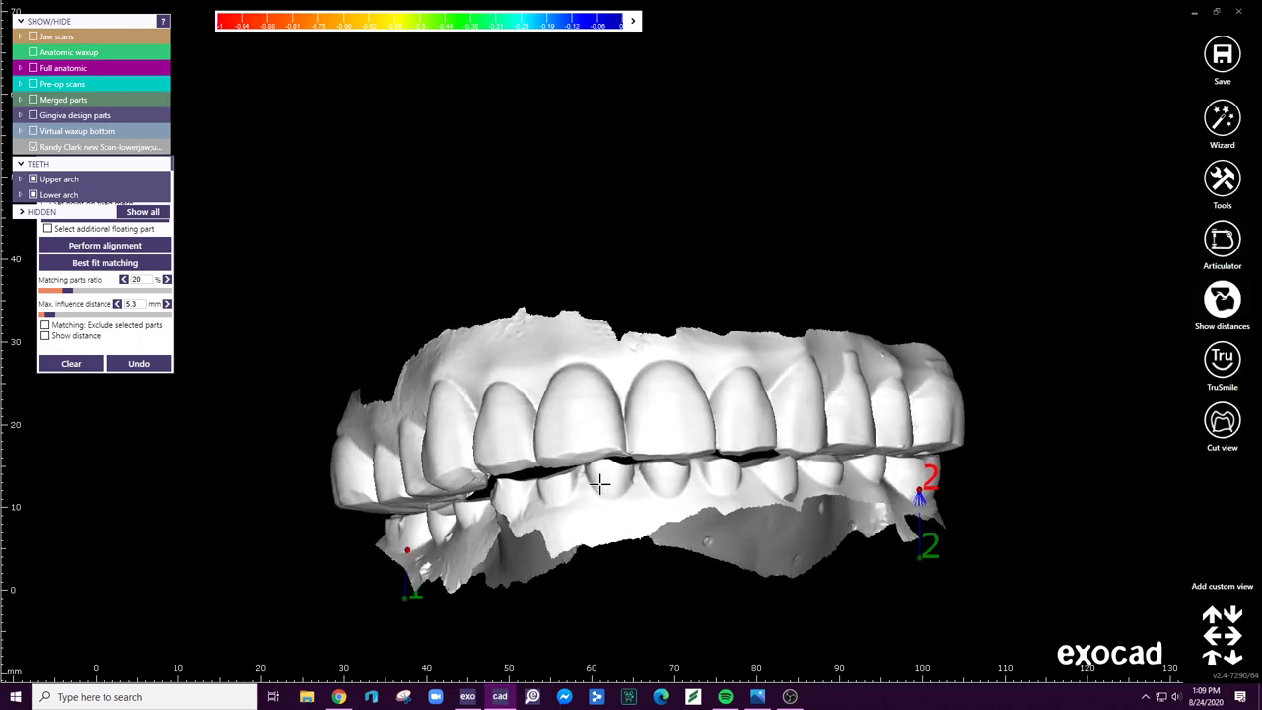
pyautogui.middleClick(610, 482)
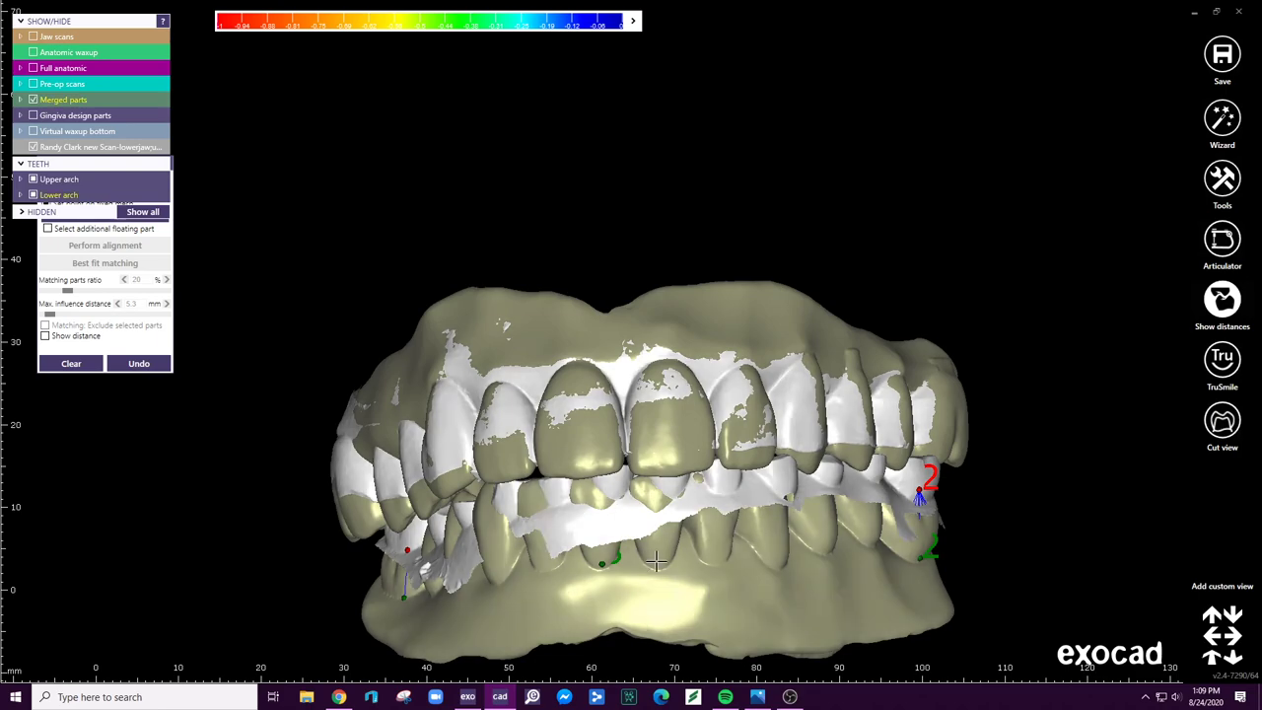
pyautogui.middleClick(623, 552)
pyautogui.click(610, 493)
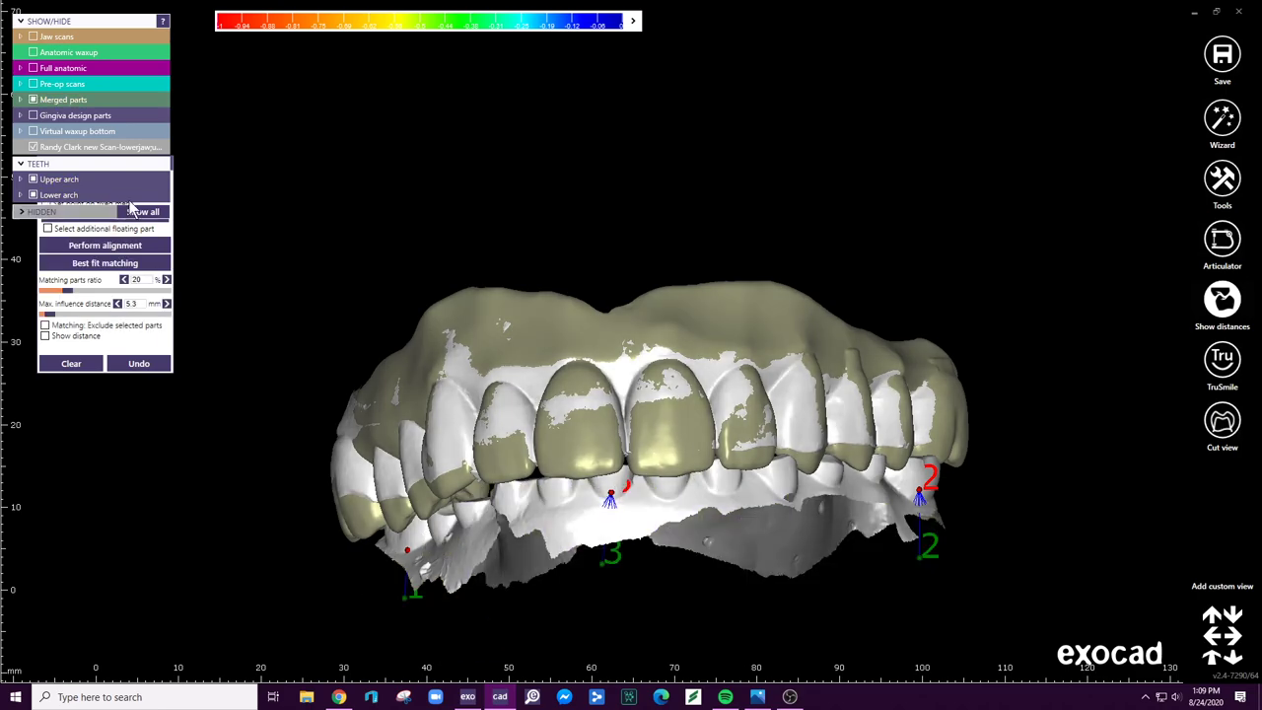
pyautogui.click(138, 246)
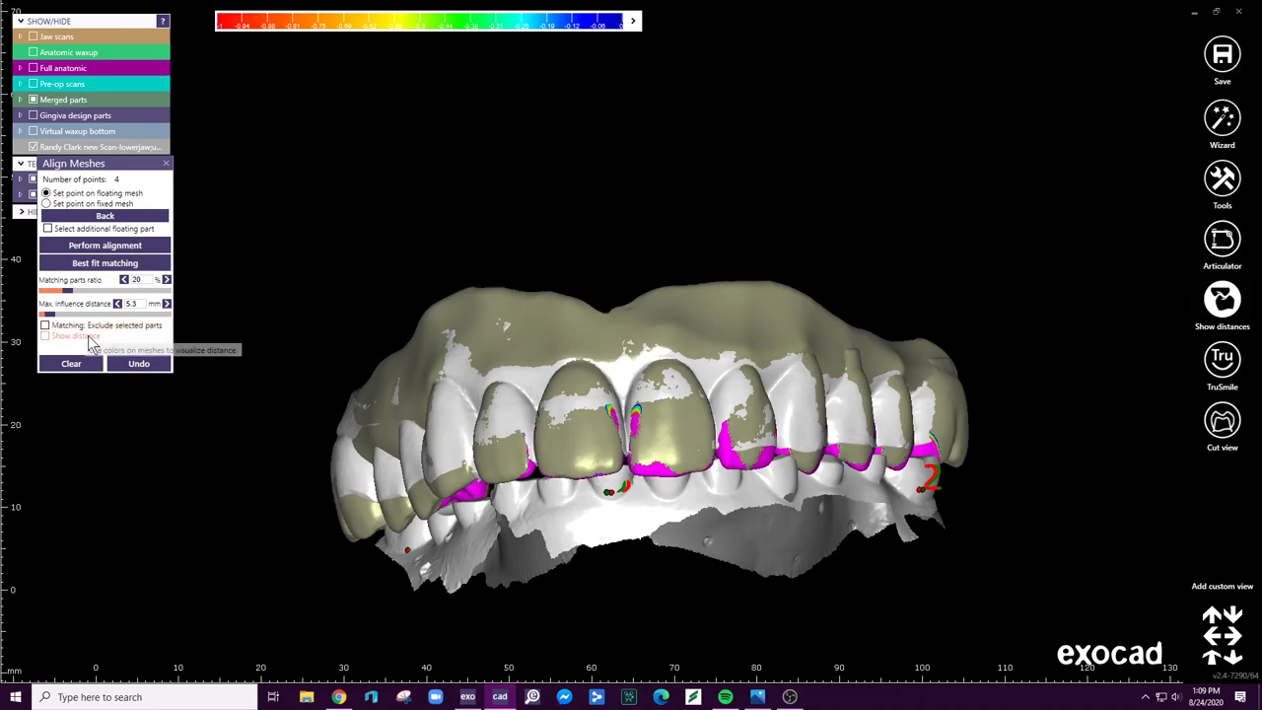
pyautogui.click(32, 99)
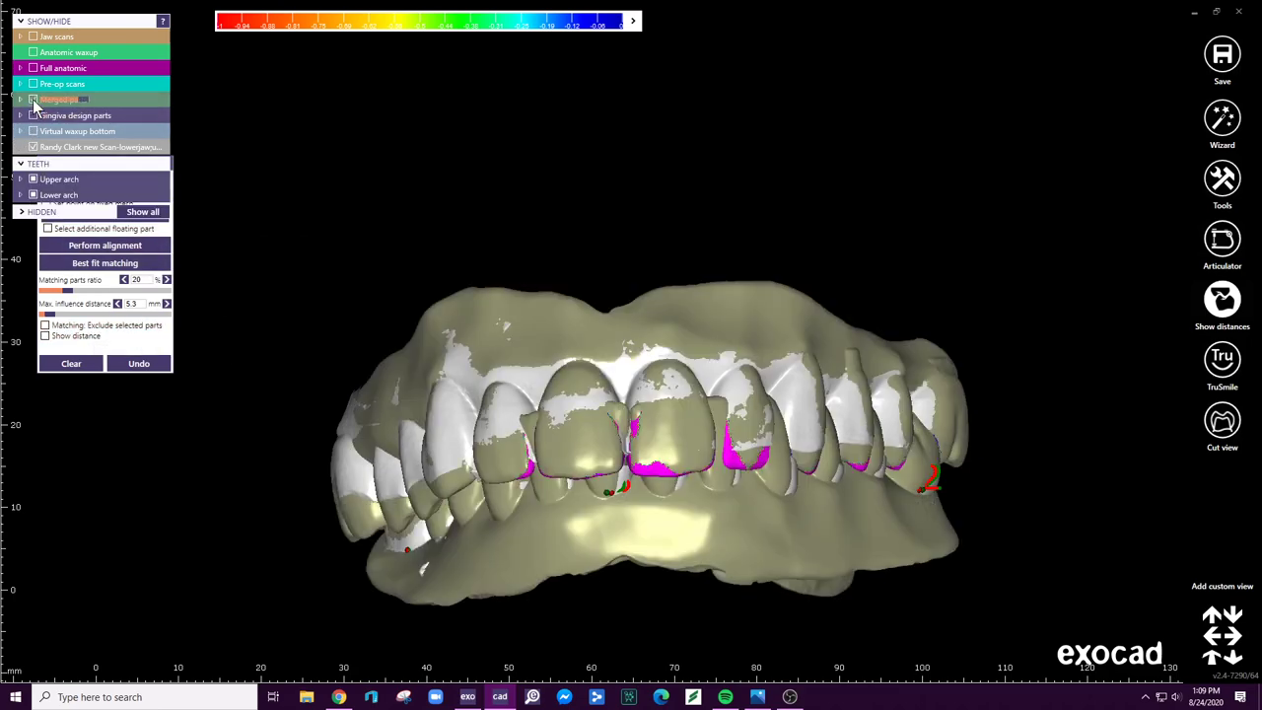
# - Auto-mark areas to exclude from matching at 13.84 mm, then 6.21 mm radius
pyautogui.click(154, 327)
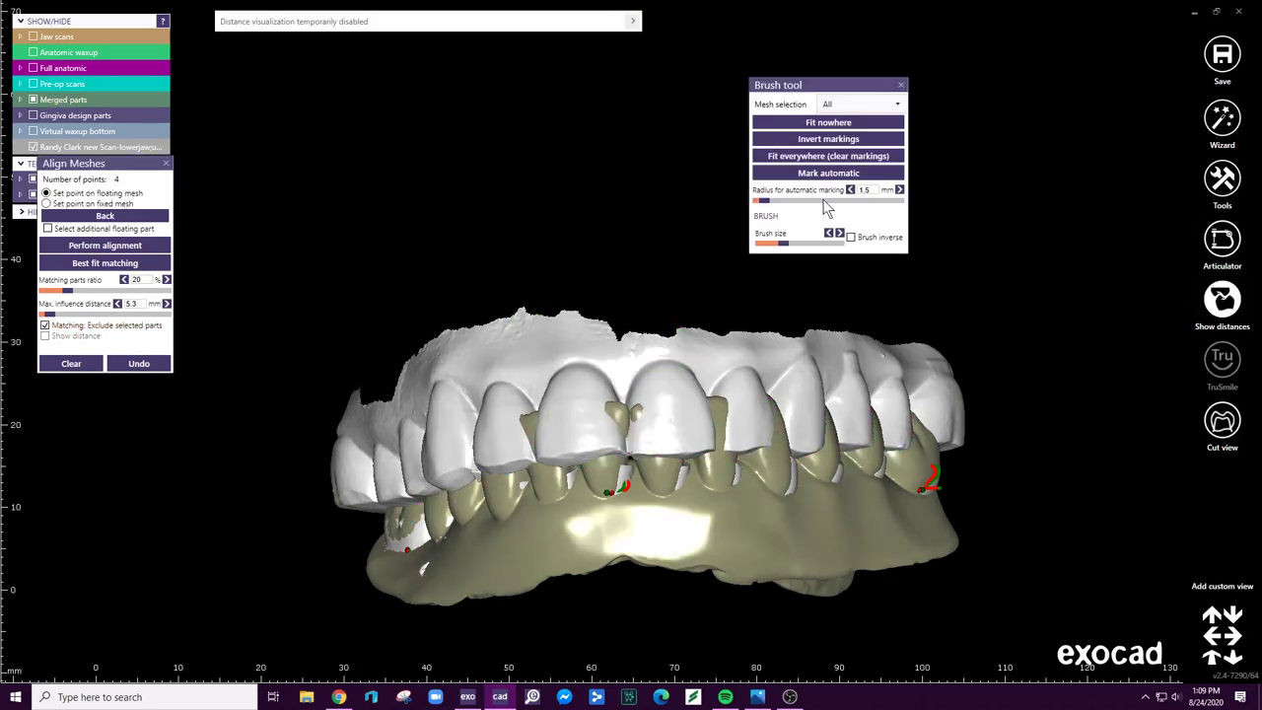
pyautogui.click(826, 203)
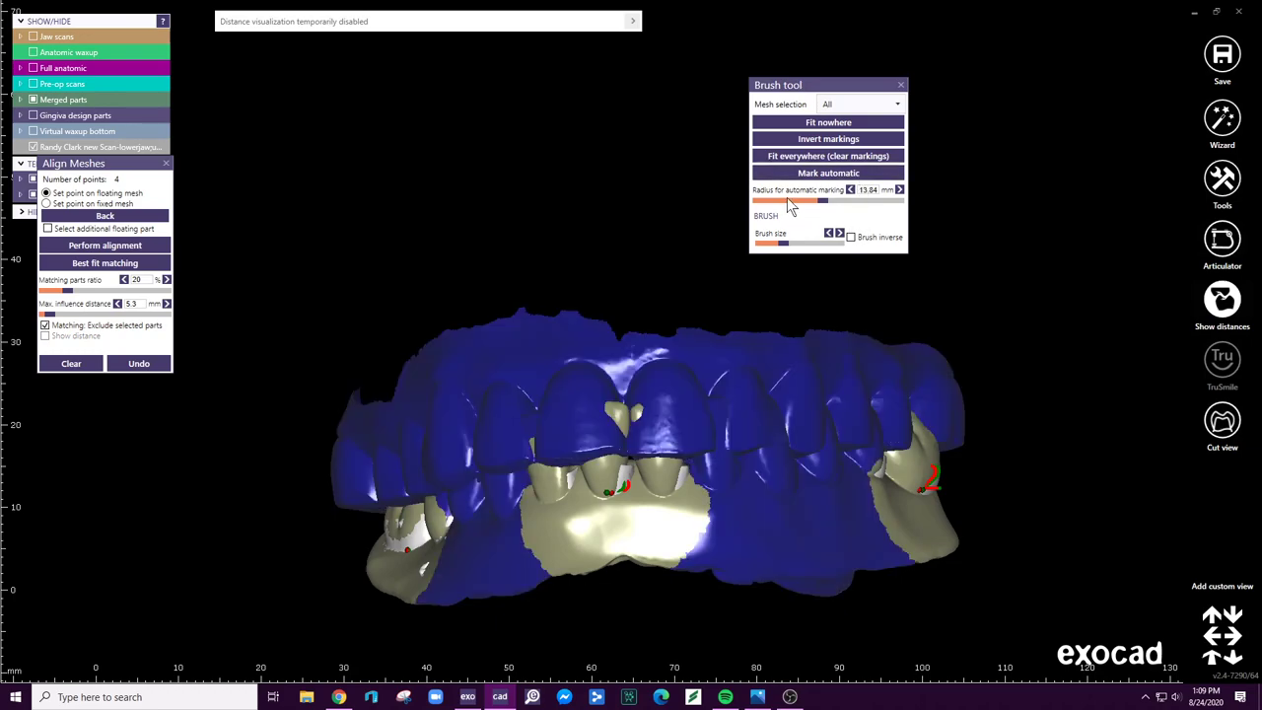
pyautogui.click(834, 173)
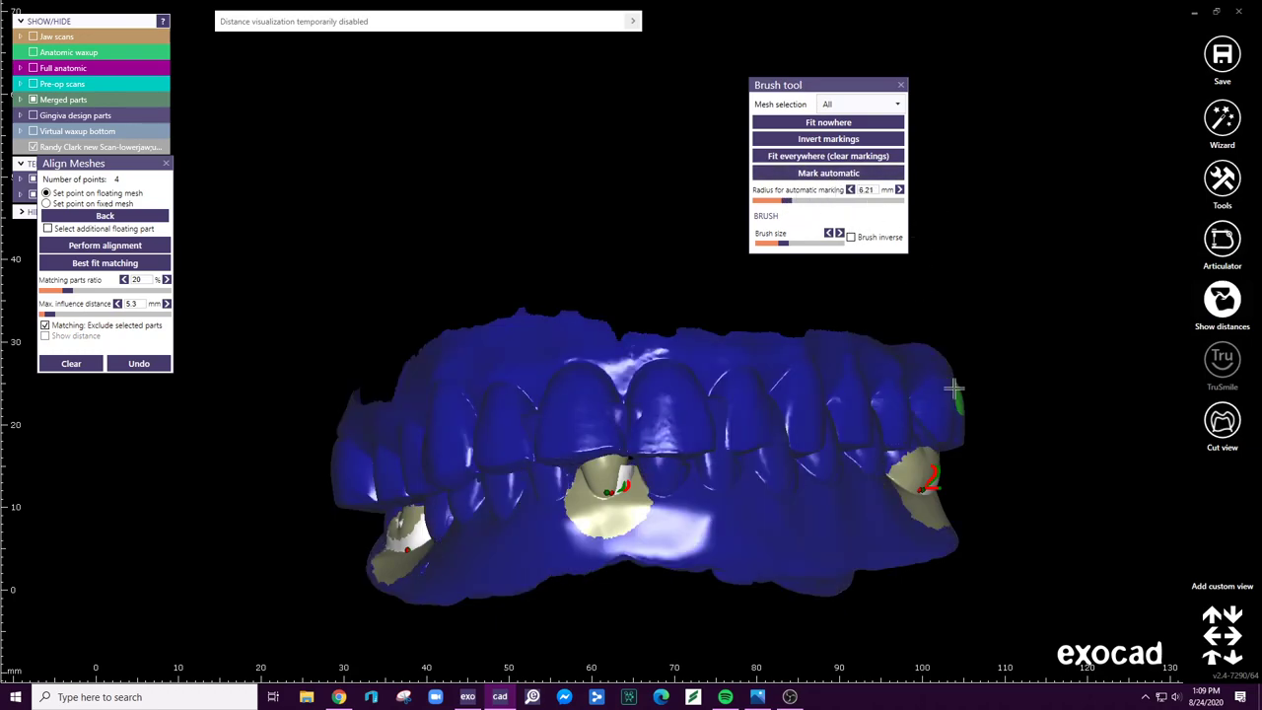
pyautogui.moveTo(922, 379); pyautogui.dragTo(603, 361, button='right')
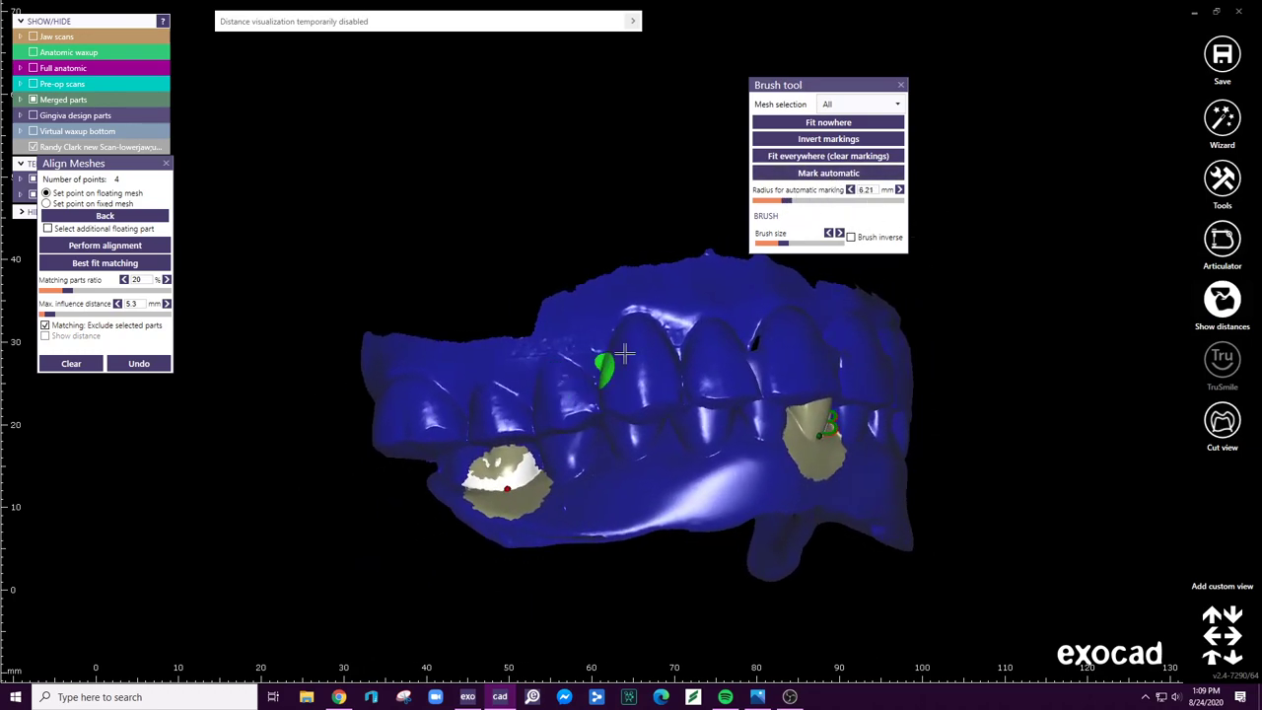
# - Run Best fit matching, close the Brush tool, and show the distance map
pyautogui.click(143, 264)
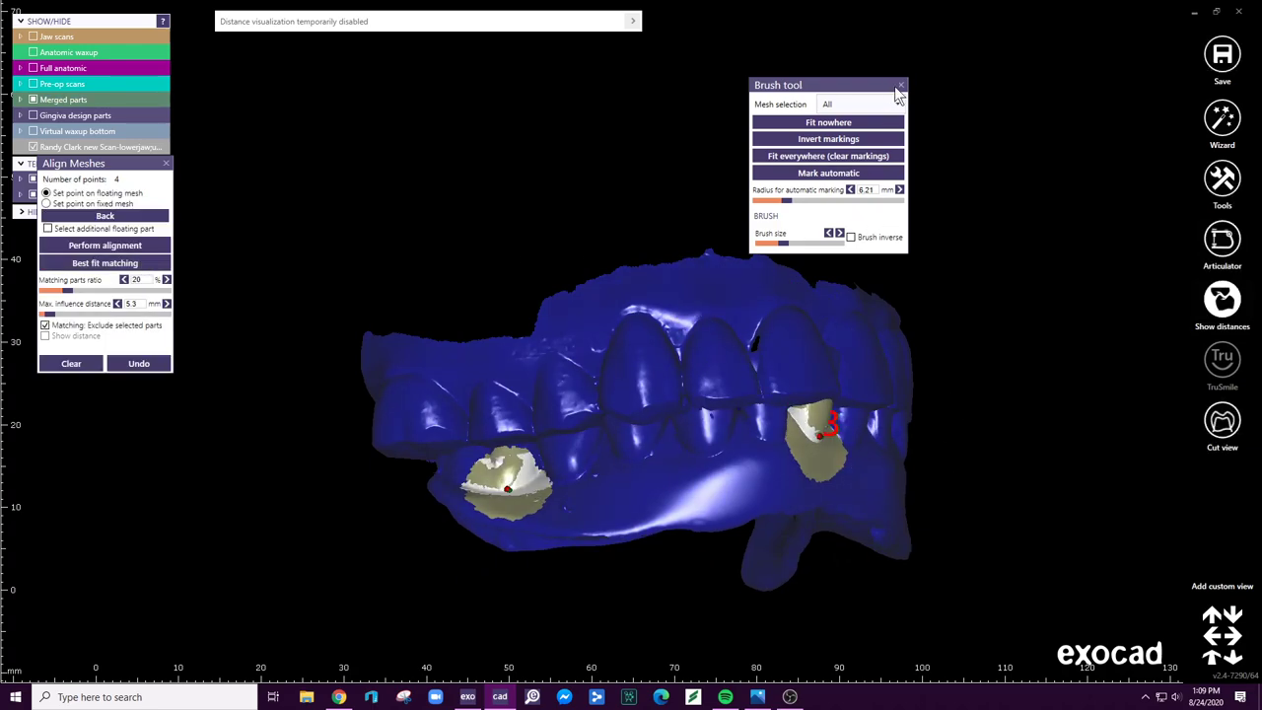
pyautogui.click(900, 86)
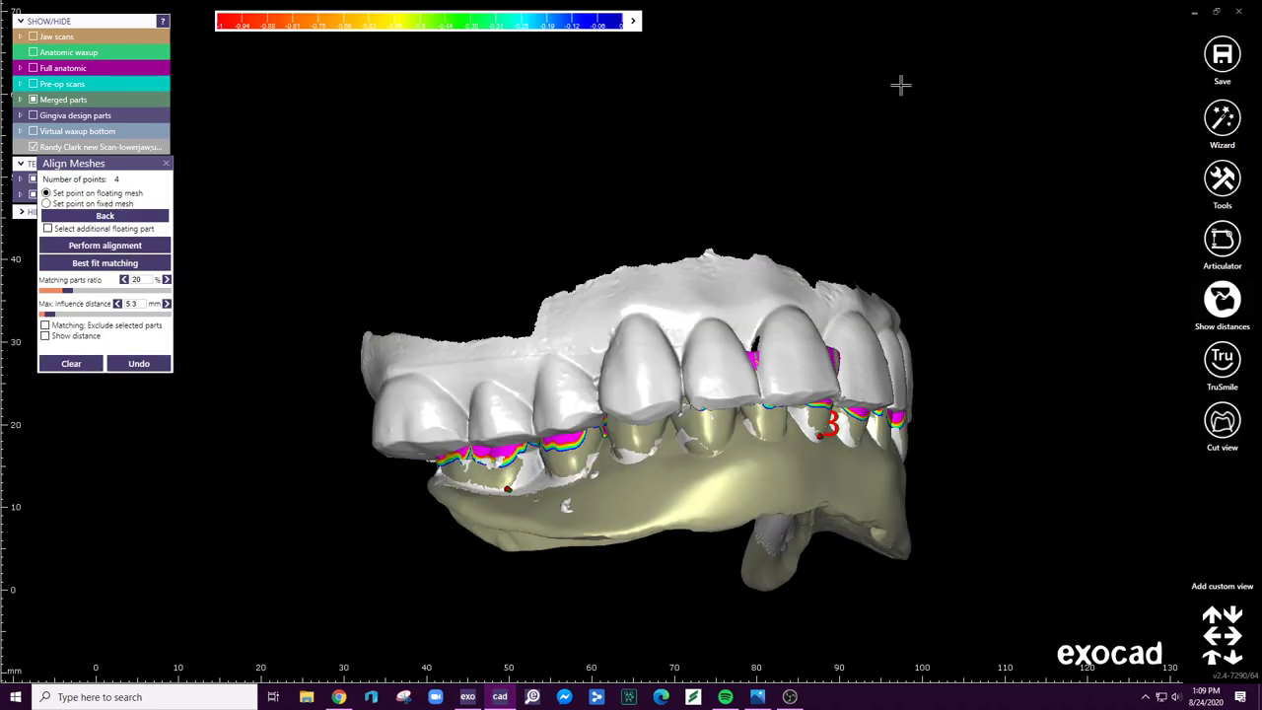
pyautogui.click(61, 337)
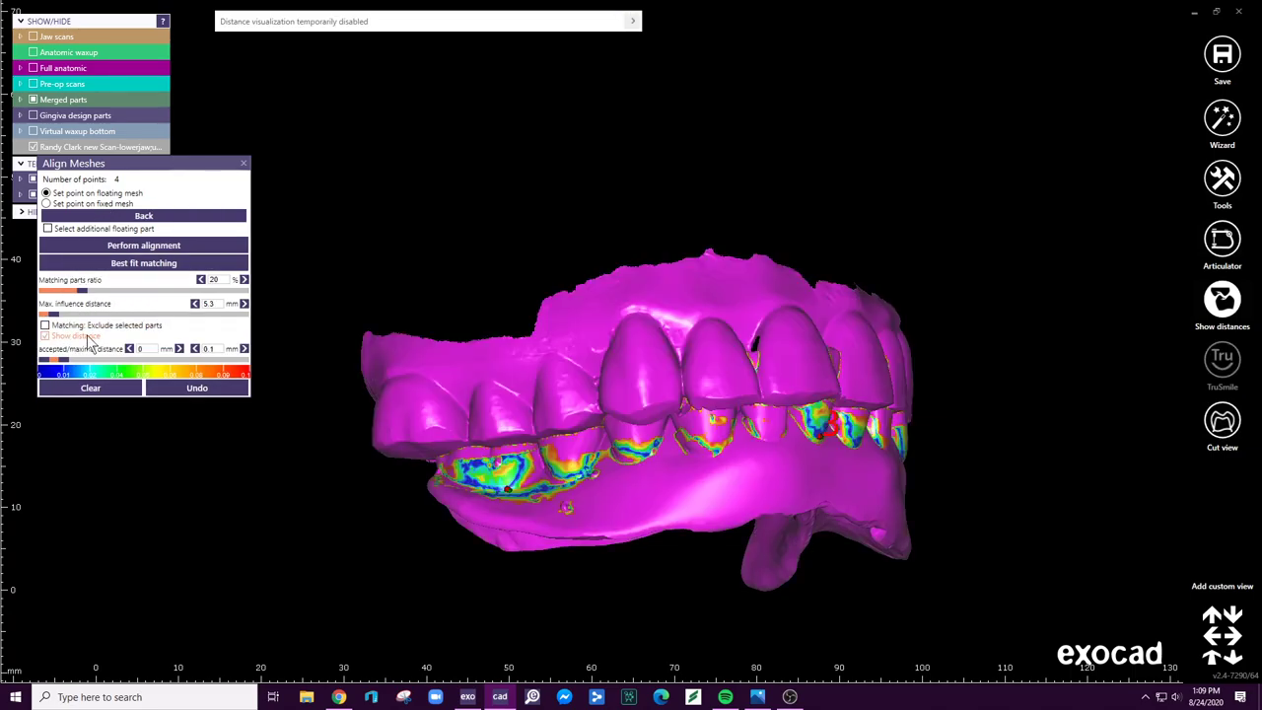
pyautogui.moveTo(592, 414); pyautogui.dragTo(328, 326, button='right')
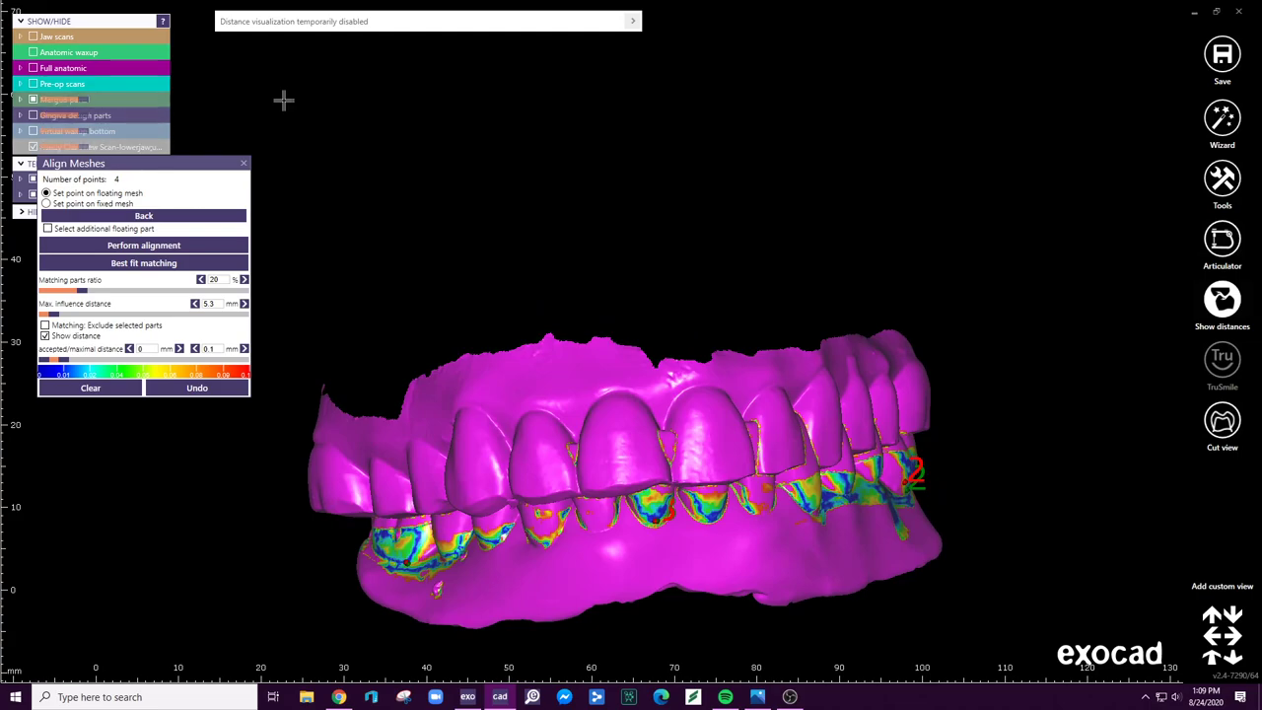
# - Finish the alignment and hide the upper waxup teeth and upper jaw scan
pyautogui.click(244, 164)
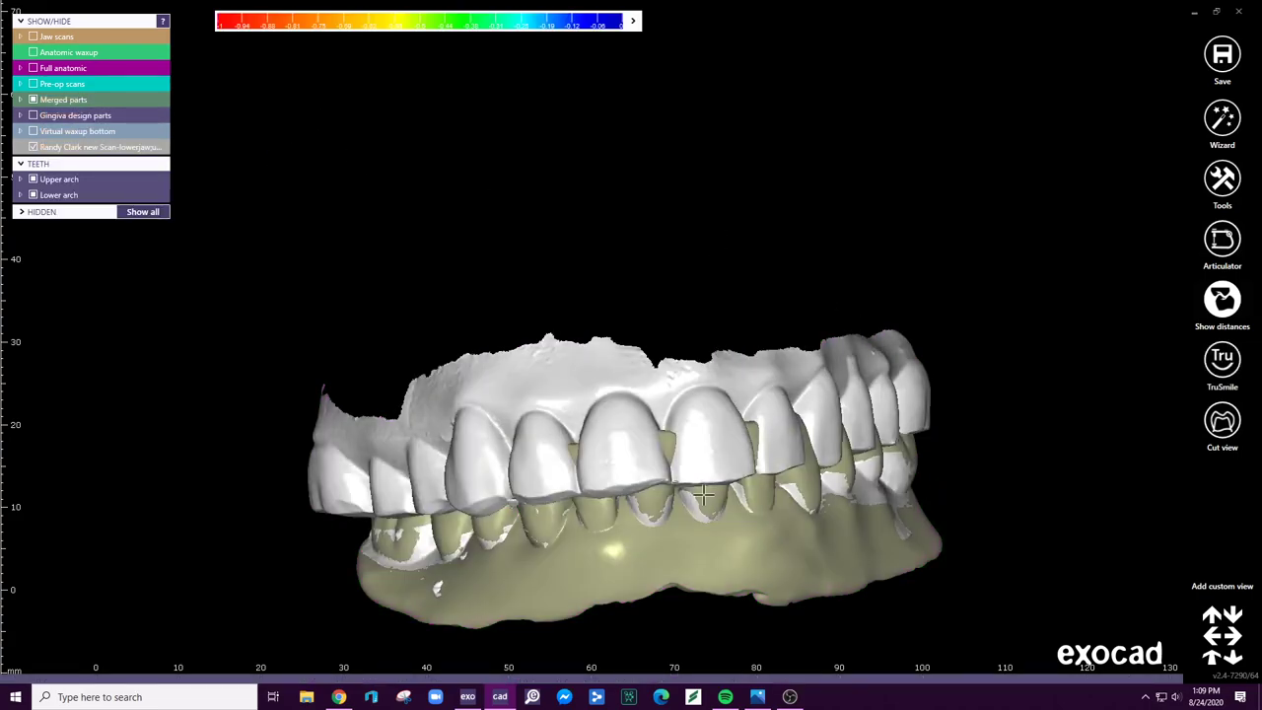
pyautogui.moveTo(751, 489); pyautogui.dragTo(582, 309, button='right')
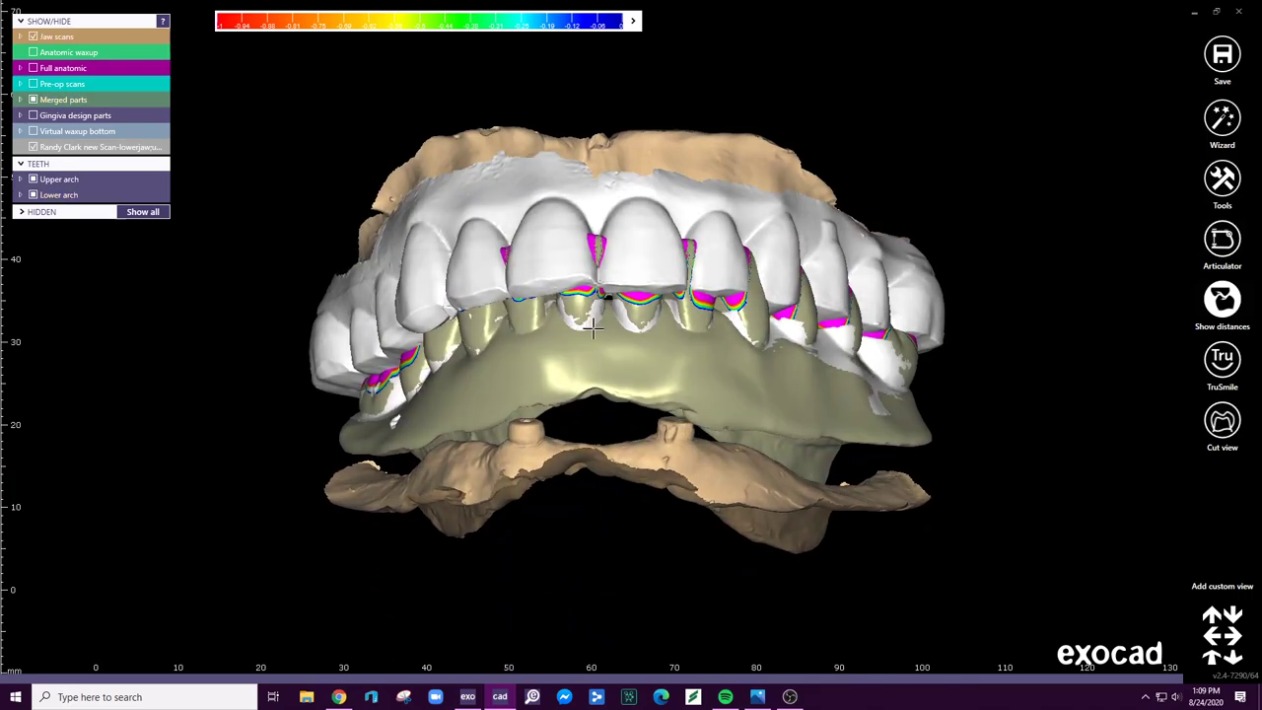
pyautogui.click(642, 206)
pyautogui.click(642, 191)
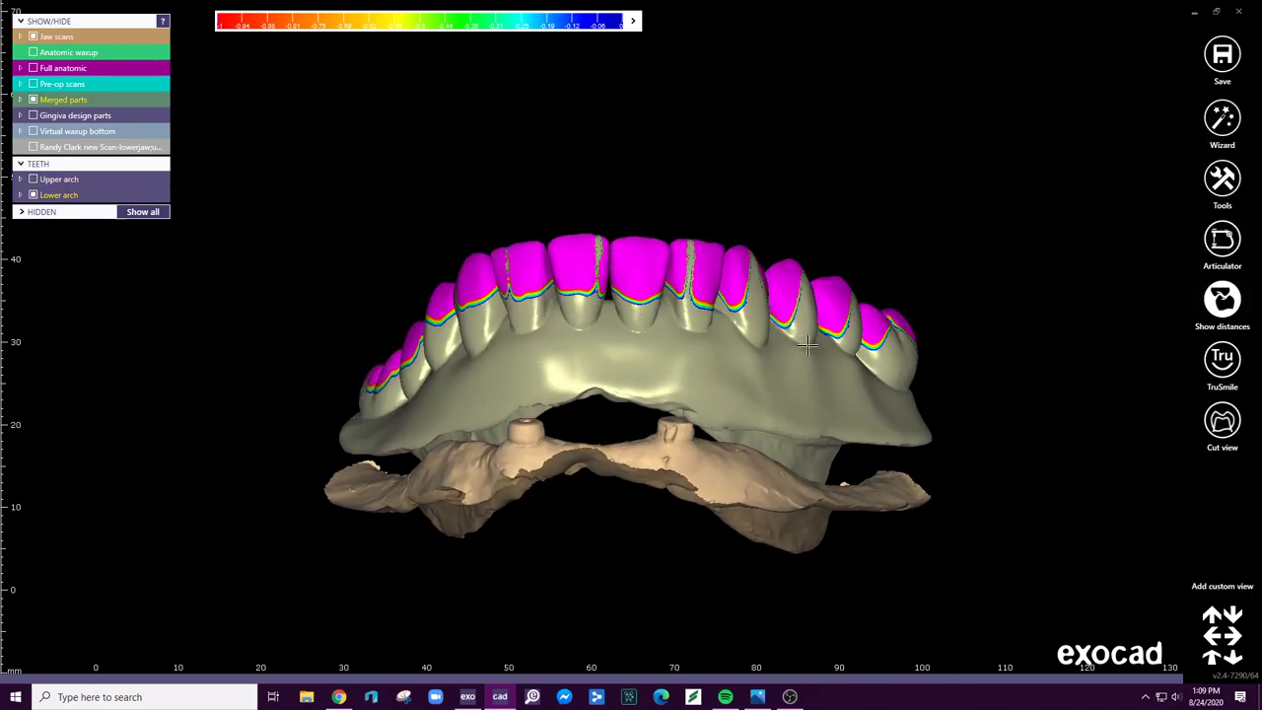
pyautogui.moveTo(707, 279); pyautogui.dragTo(622, 302, button='right')
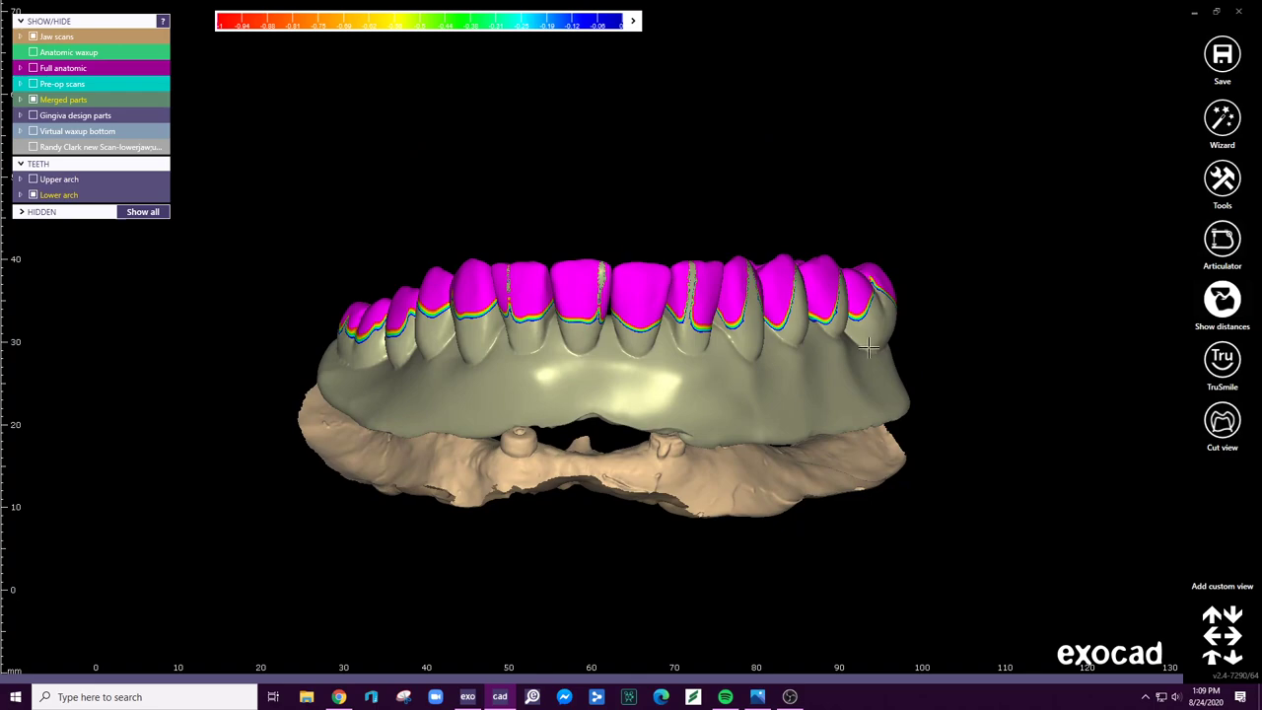
# - Select the lower jaw model, press Delete, and cancel the Delete Reconstructions dialog
pyautogui.click(664, 448)
pyautogui.press('Delete')
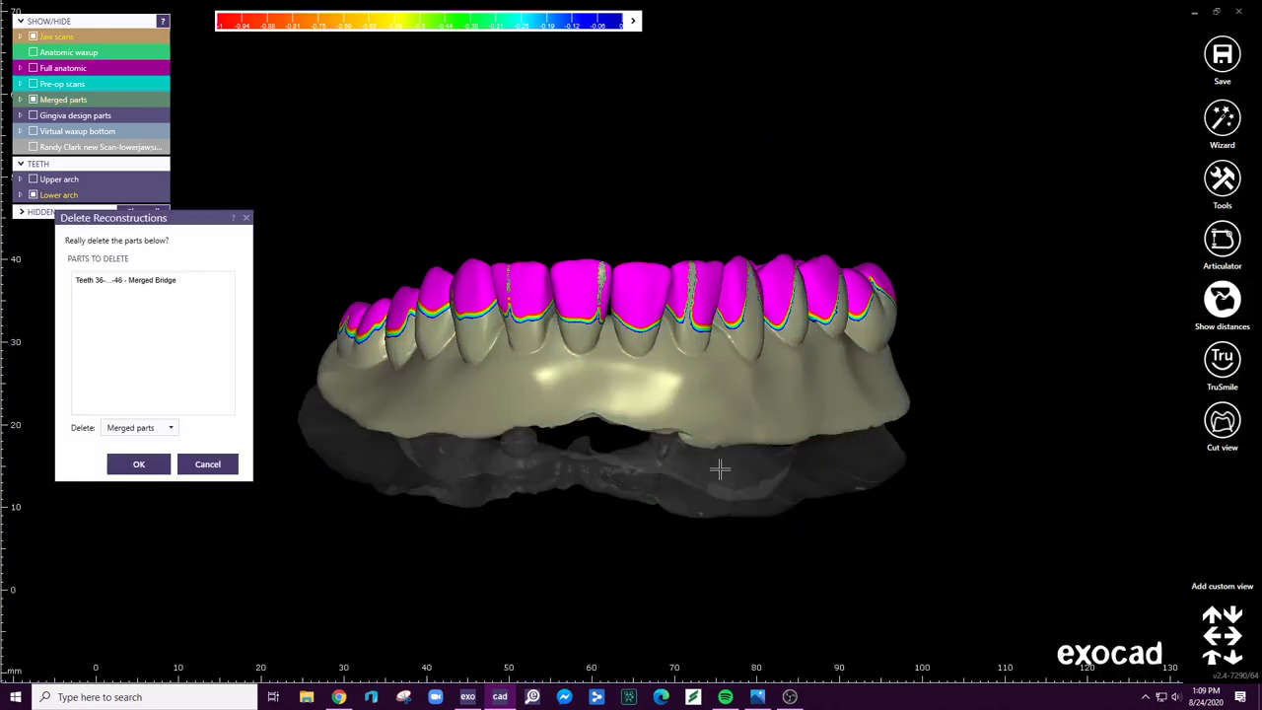
pyautogui.click(200, 468)
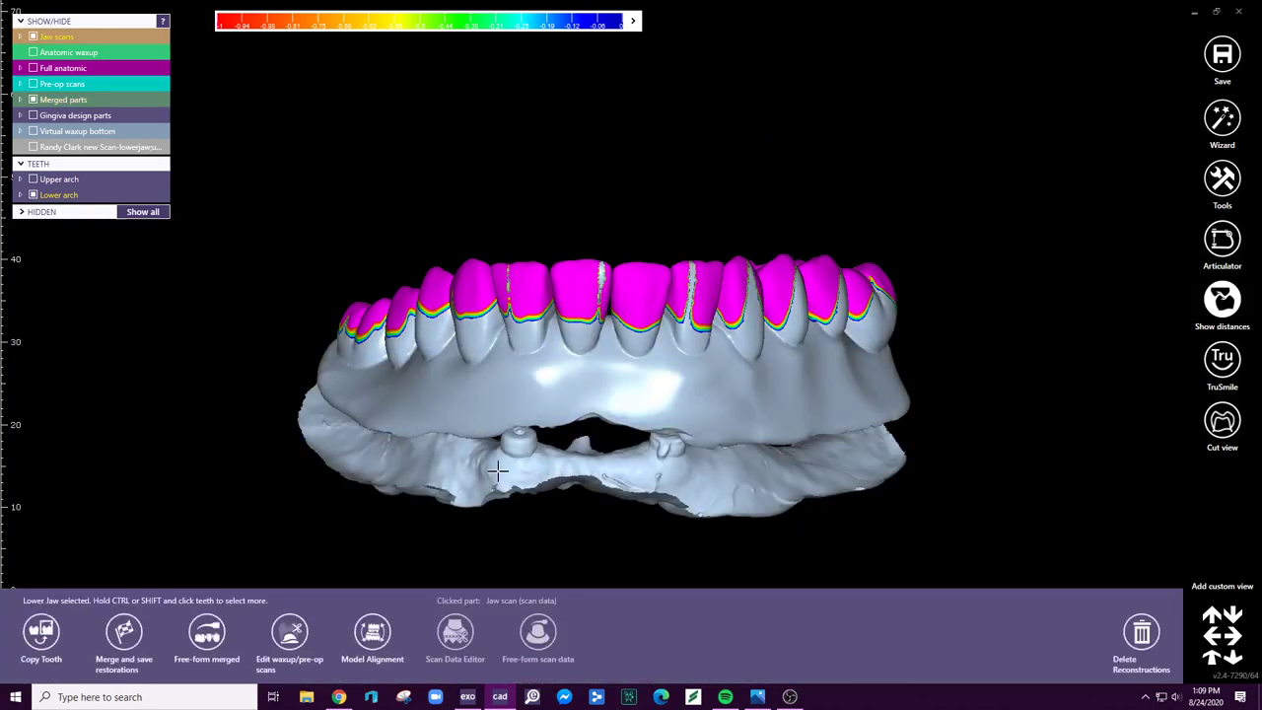
# - In the mesh editor, show and invert the lower jaw scan's triangle orientation, then OK
pyautogui.rightClick(582, 498)
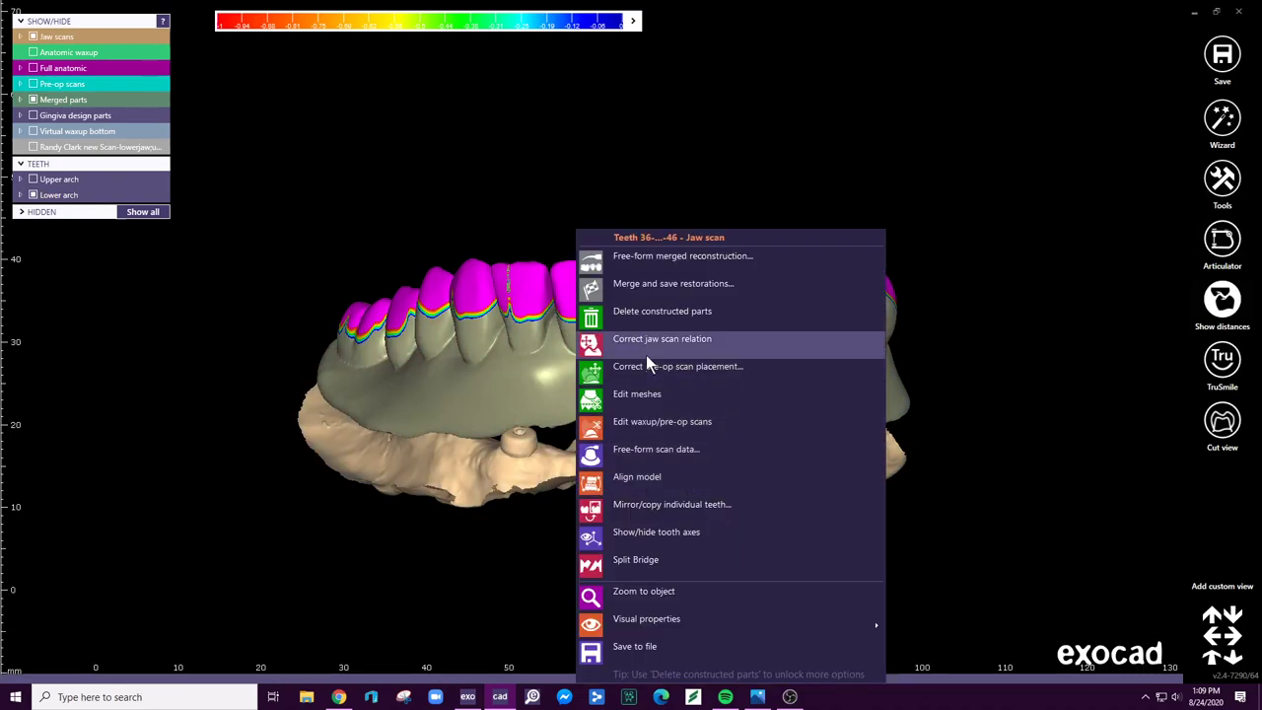
pyautogui.click(638, 399)
pyautogui.rightClick(556, 467)
pyautogui.click(556, 467)
pyautogui.rightClick(556, 466)
pyautogui.click(555, 467)
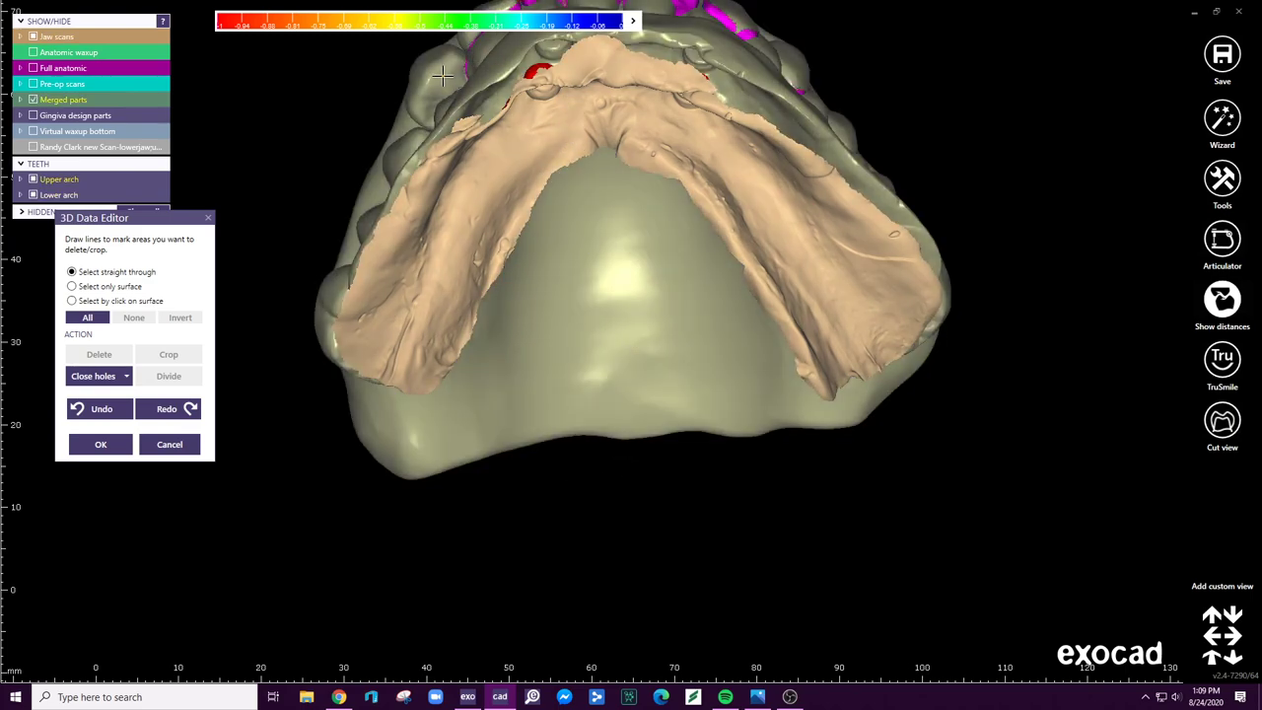
pyautogui.click(528, 334)
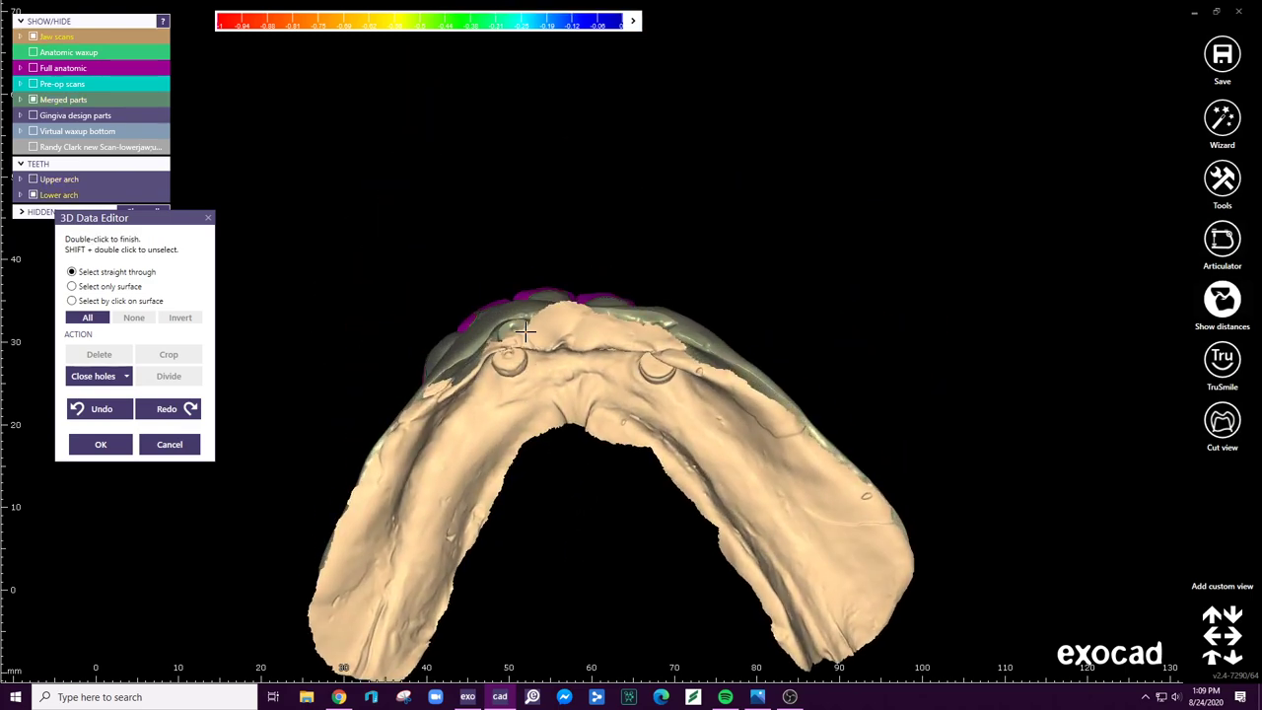
pyautogui.click(100, 443)
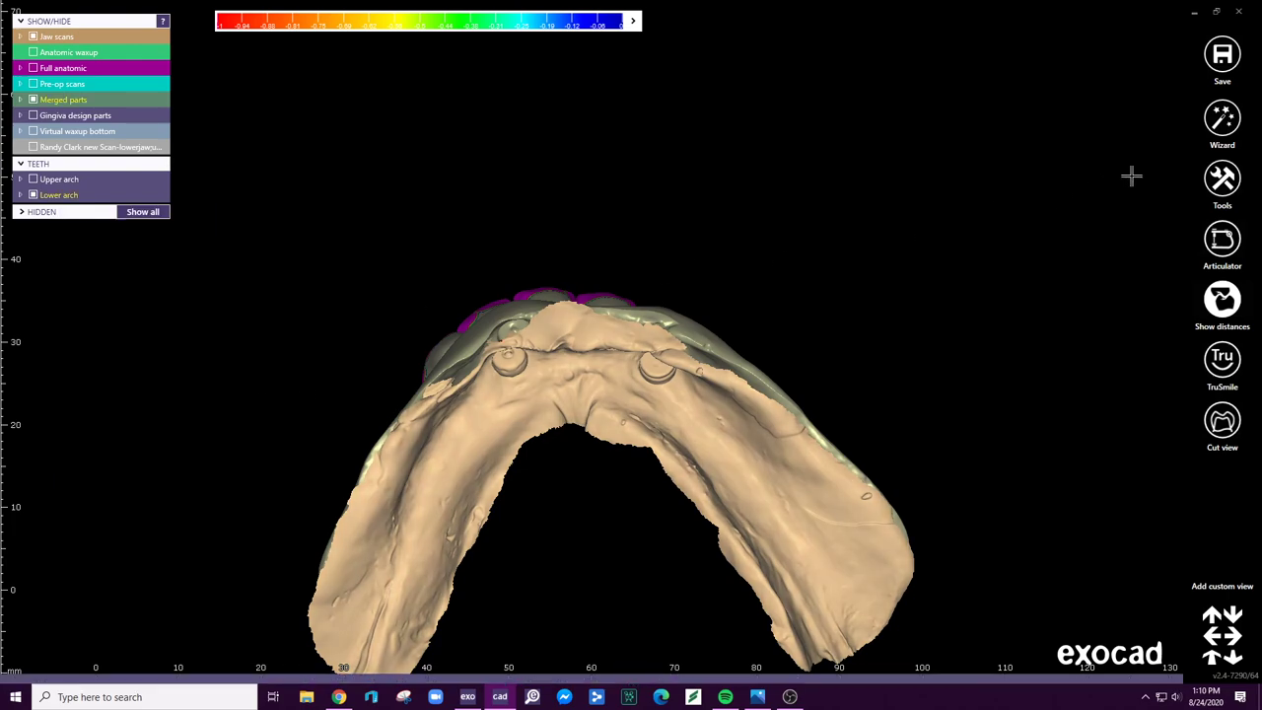
# - In Align Meshes, set two point pairs on the floating jaw scan and fixed mesh
pyautogui.click(1231, 188)
pyautogui.click(1017, 382)
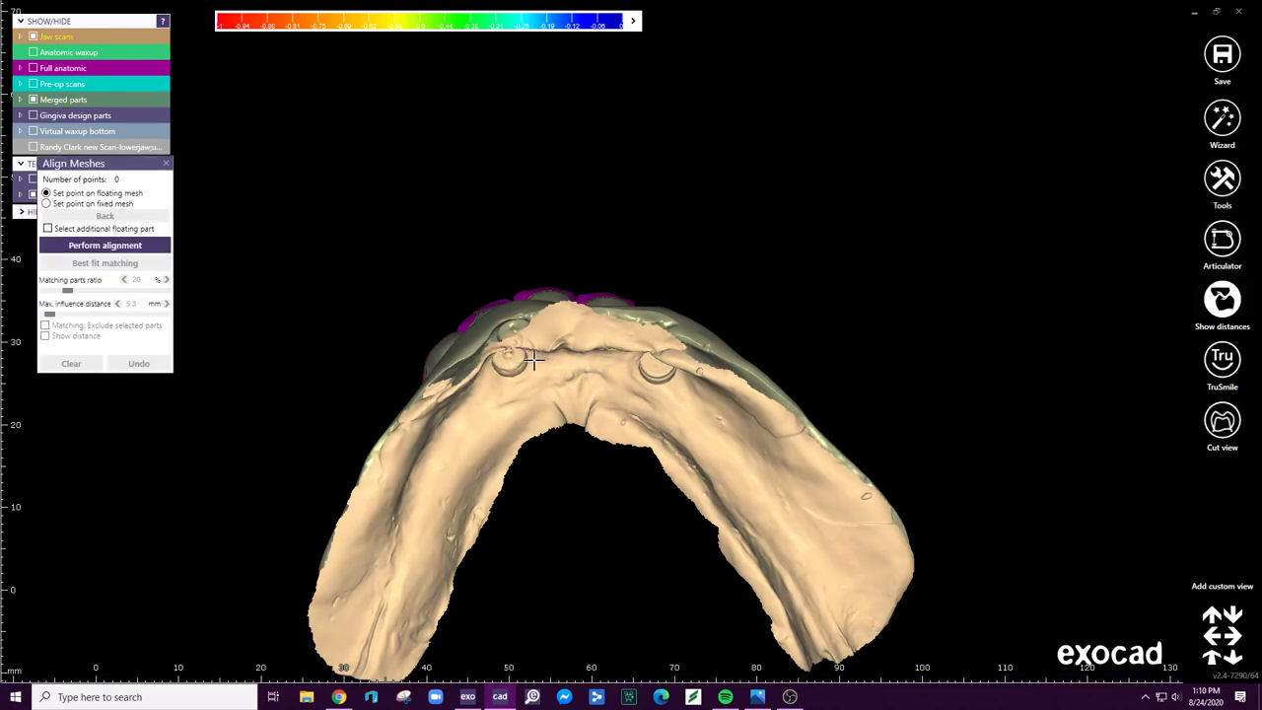
pyautogui.click(534, 361)
pyautogui.click(538, 329)
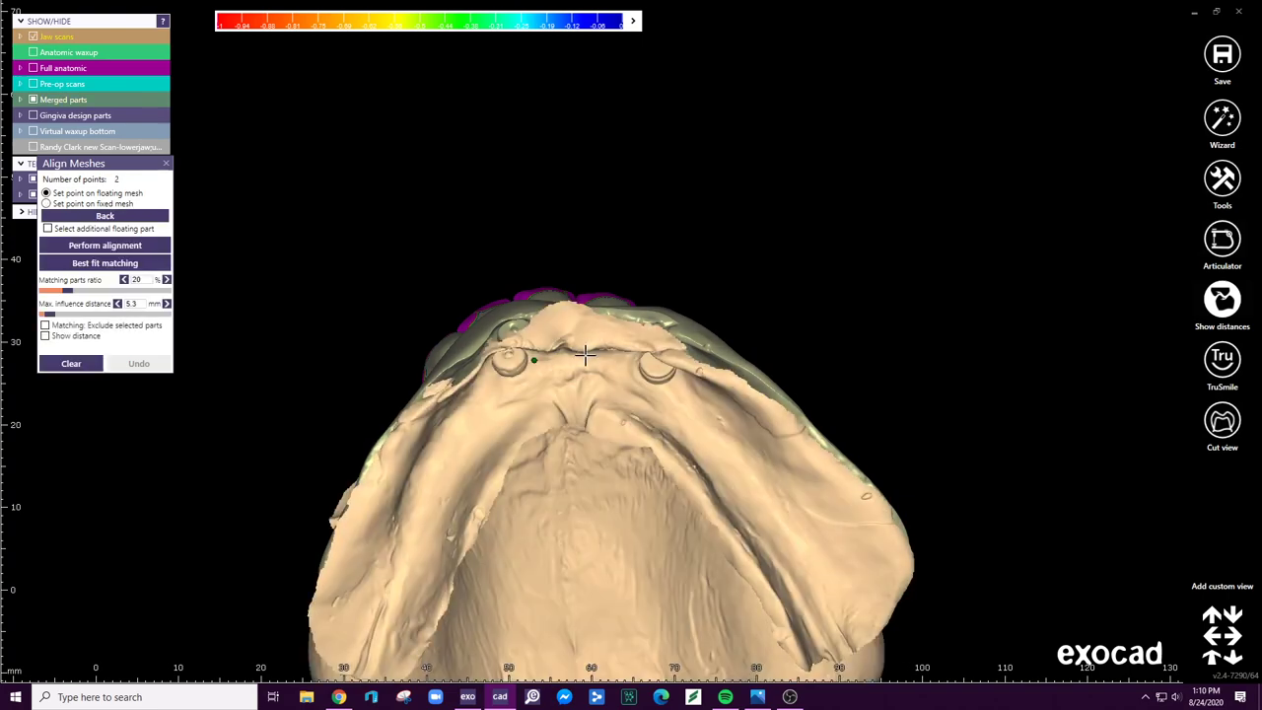
pyautogui.click(580, 370)
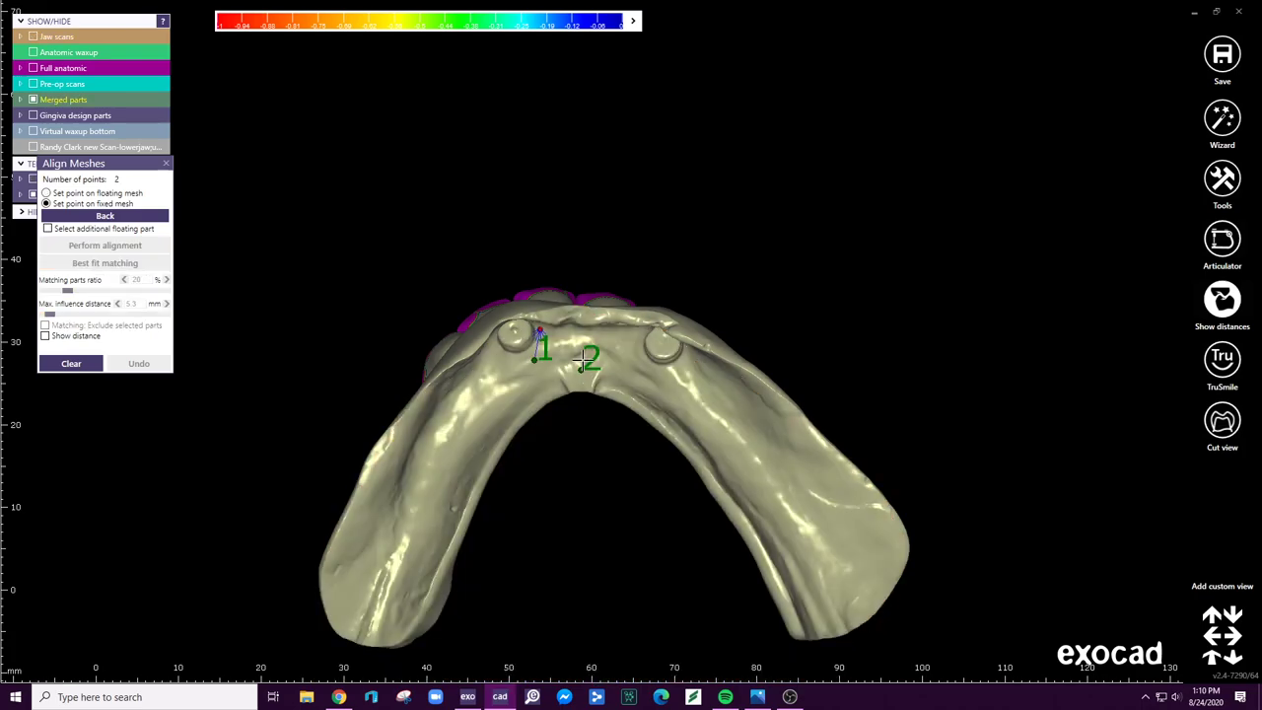
pyautogui.click(587, 347)
pyautogui.click(752, 481)
pyautogui.click(578, 478)
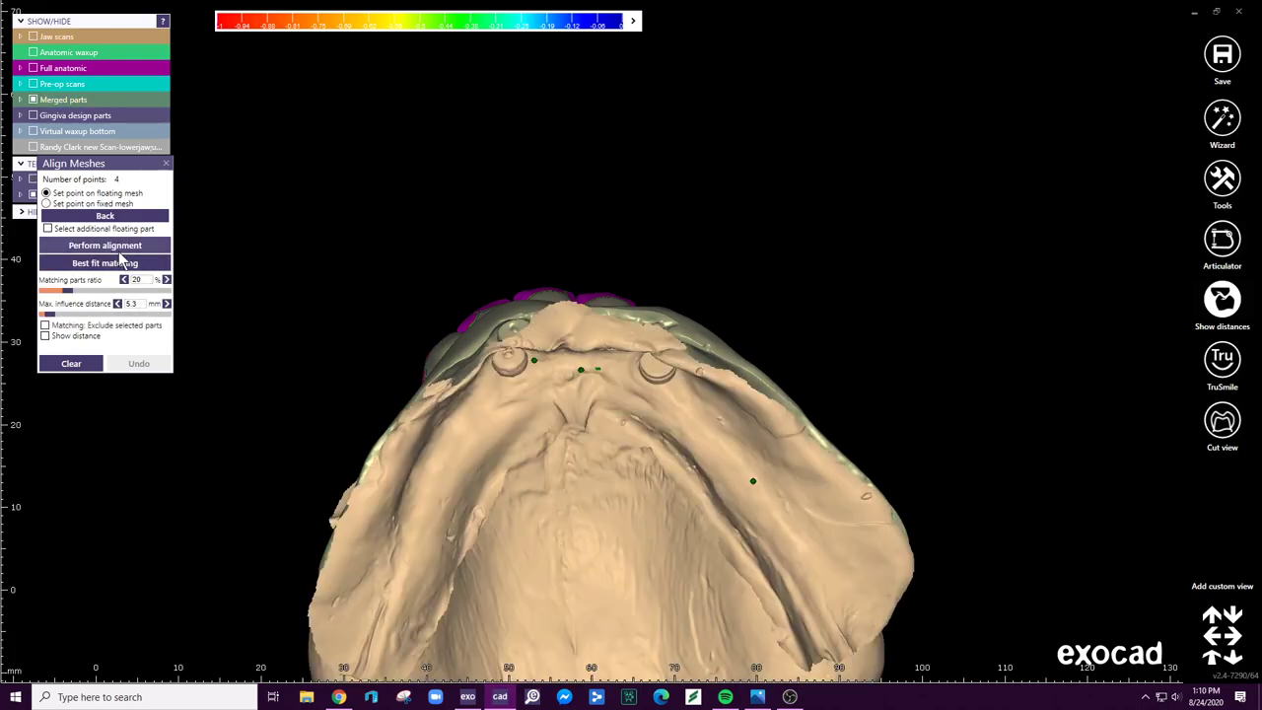
# - Perform the alignment, refine with Best fit matching, accept it, and close the alignment
pyautogui.click(123, 246)
pyautogui.click(141, 265)
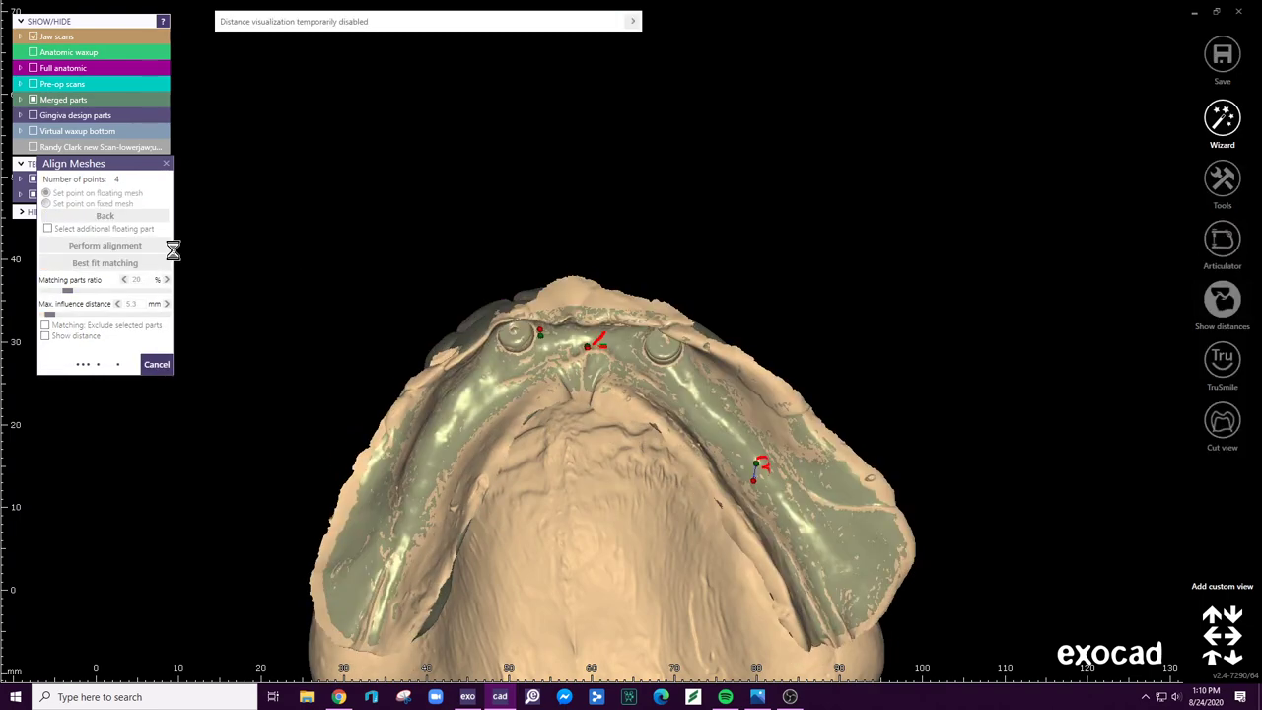
pyautogui.moveTo(399, 554); pyautogui.dragTo(807, 294, button='right')
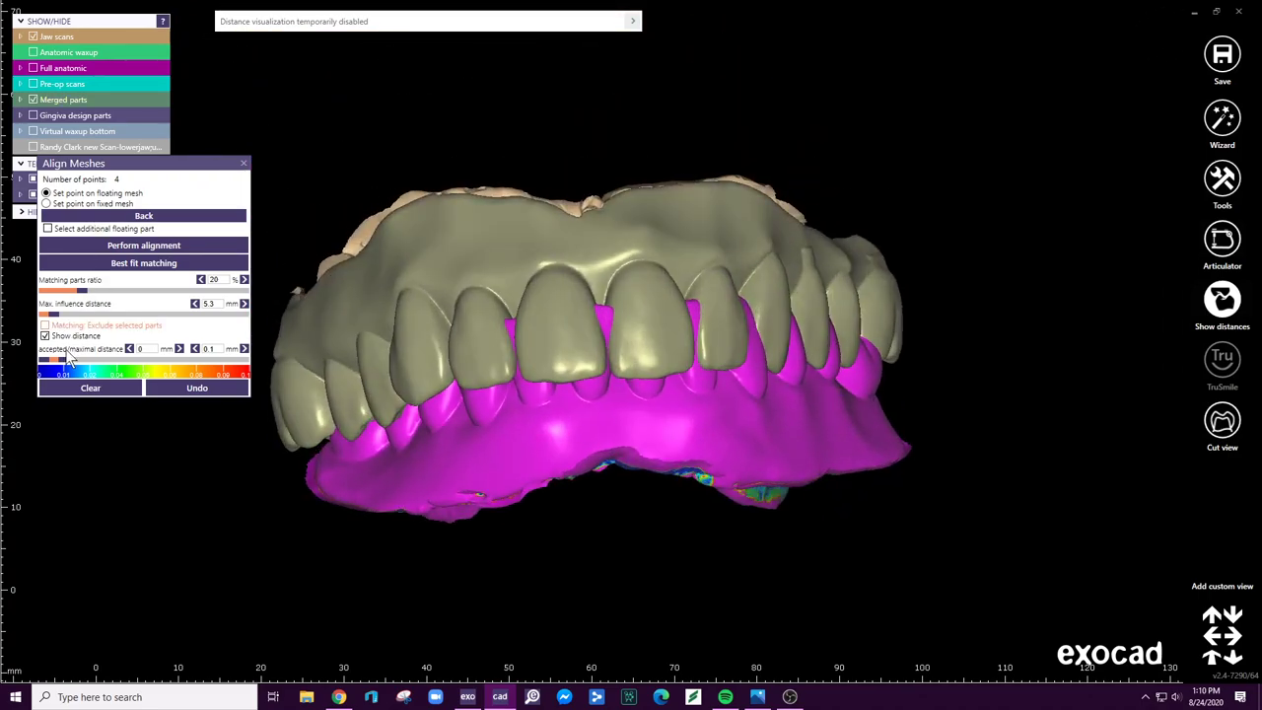
pyautogui.click(804, 296)
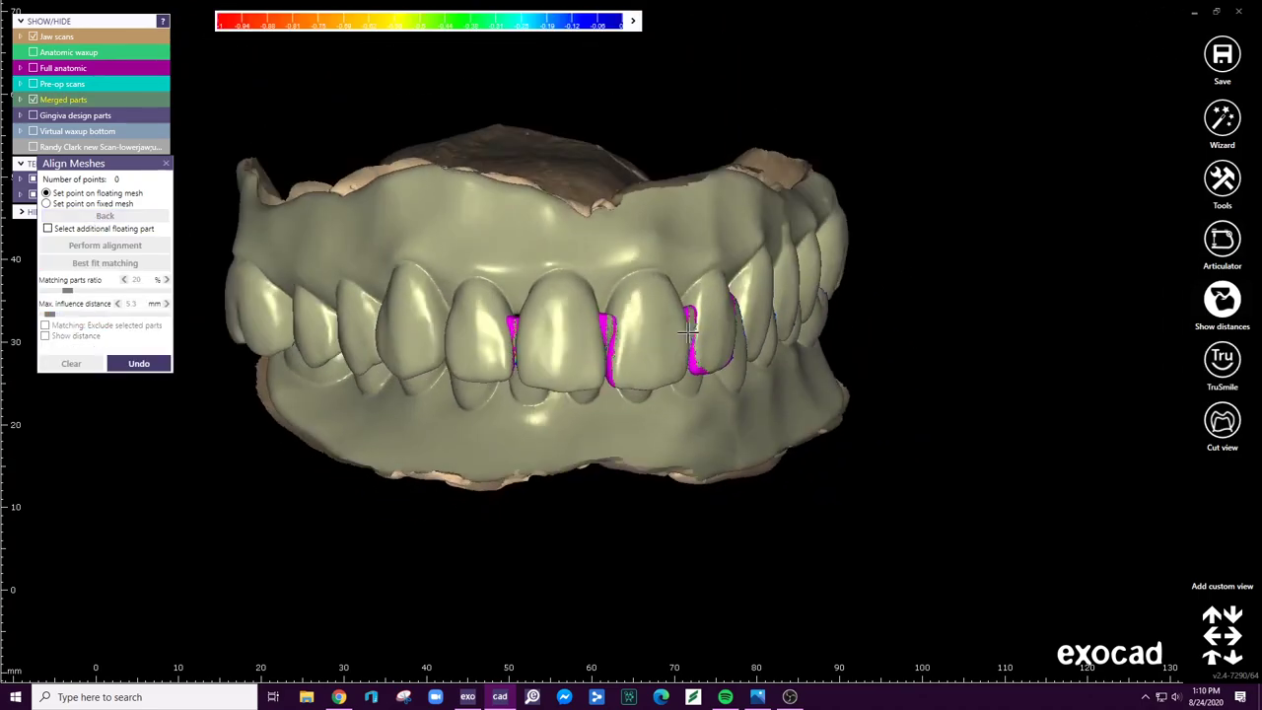
pyautogui.moveTo(688, 335); pyautogui.dragTo(645, 293, button='right')
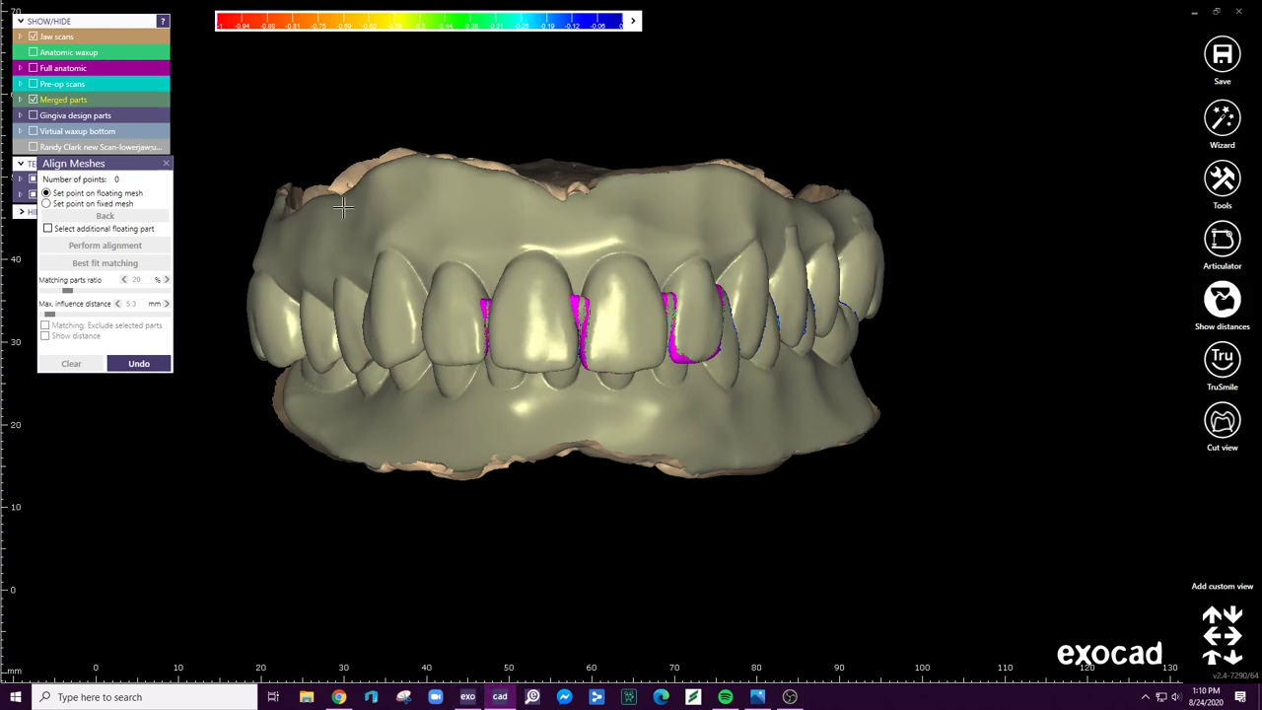
pyautogui.click(164, 163)
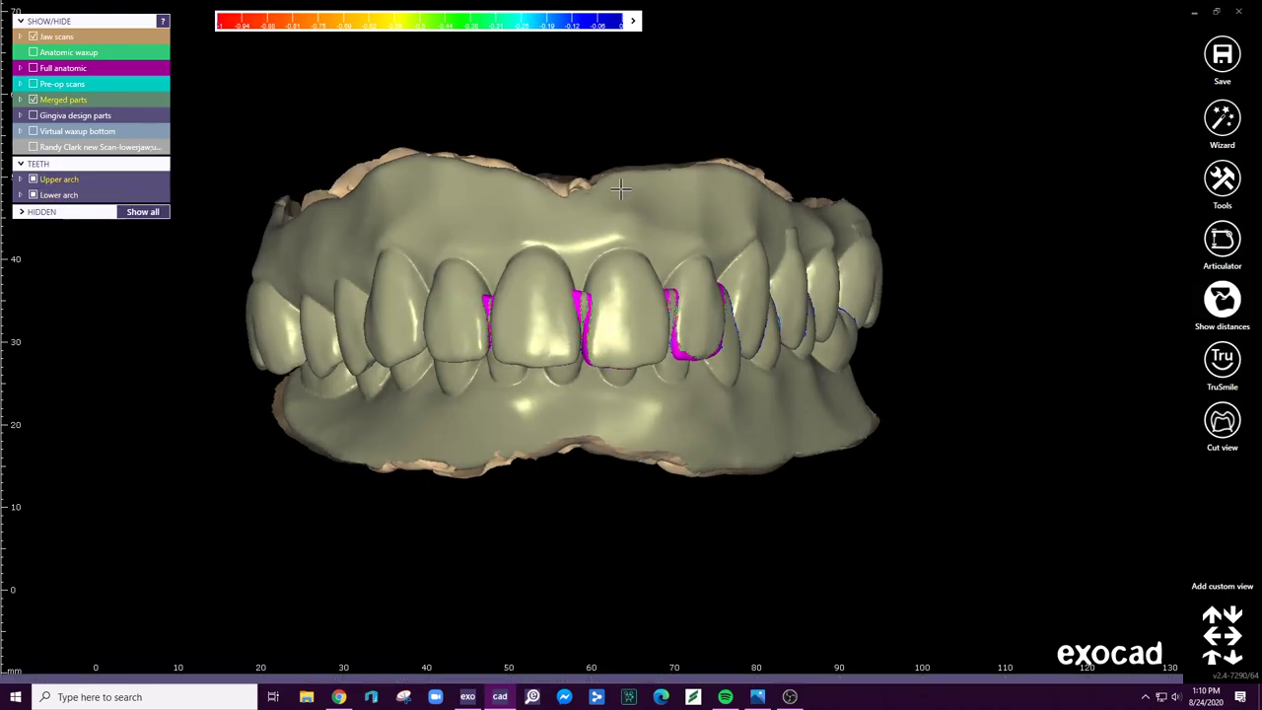
# - Start Delete constructed parts and select the lower jaw, confirming the pre-op scan settings
pyautogui.rightClick(825, 118)
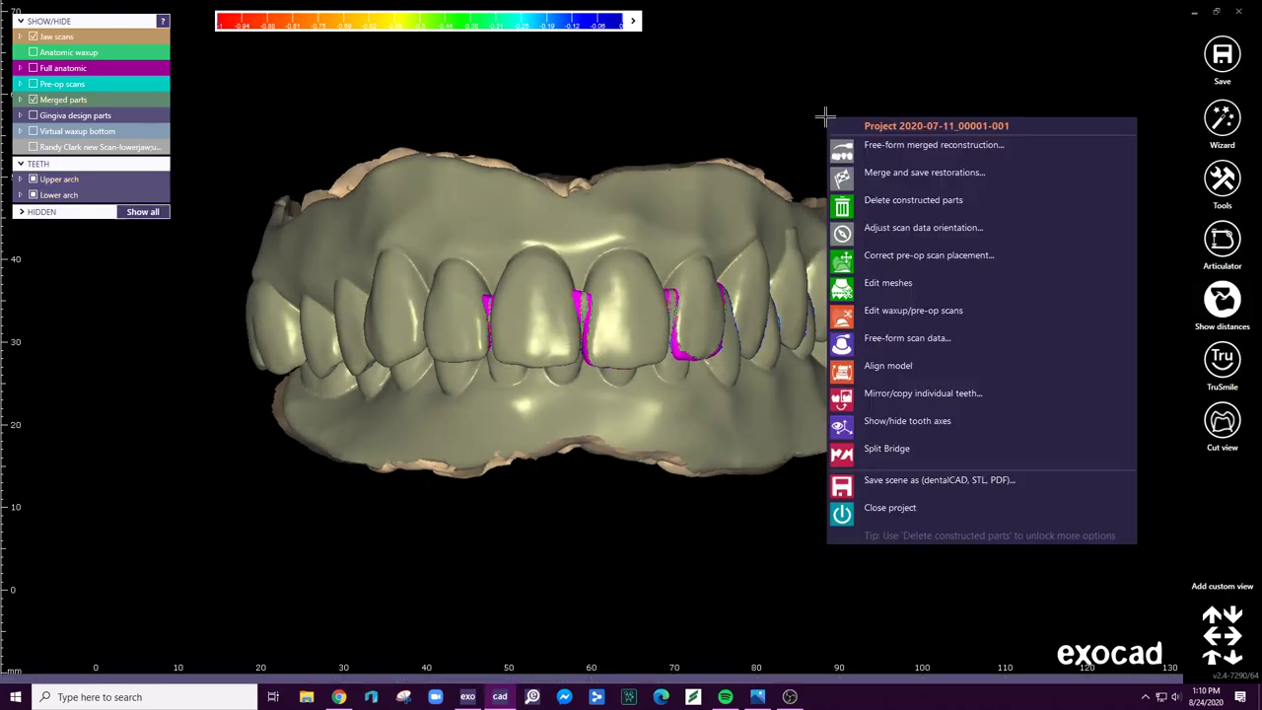
pyautogui.click(917, 200)
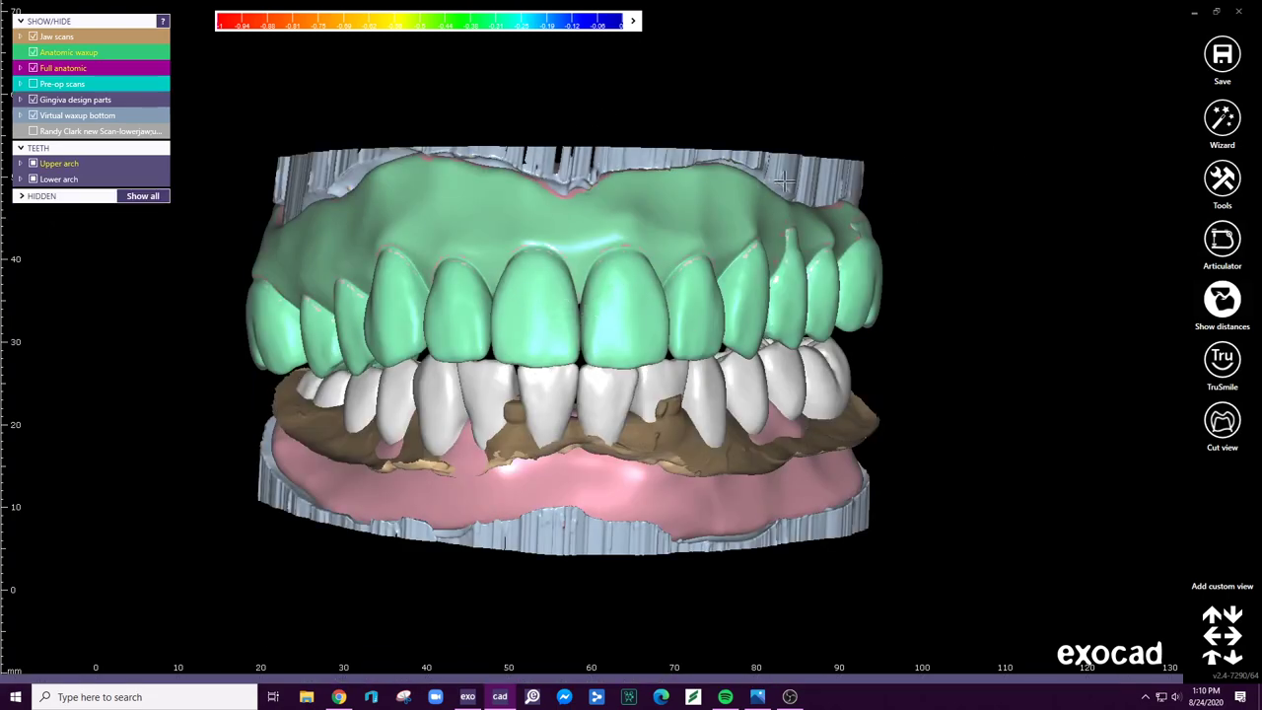
pyautogui.rightClick(679, 211)
pyautogui.click(797, 646)
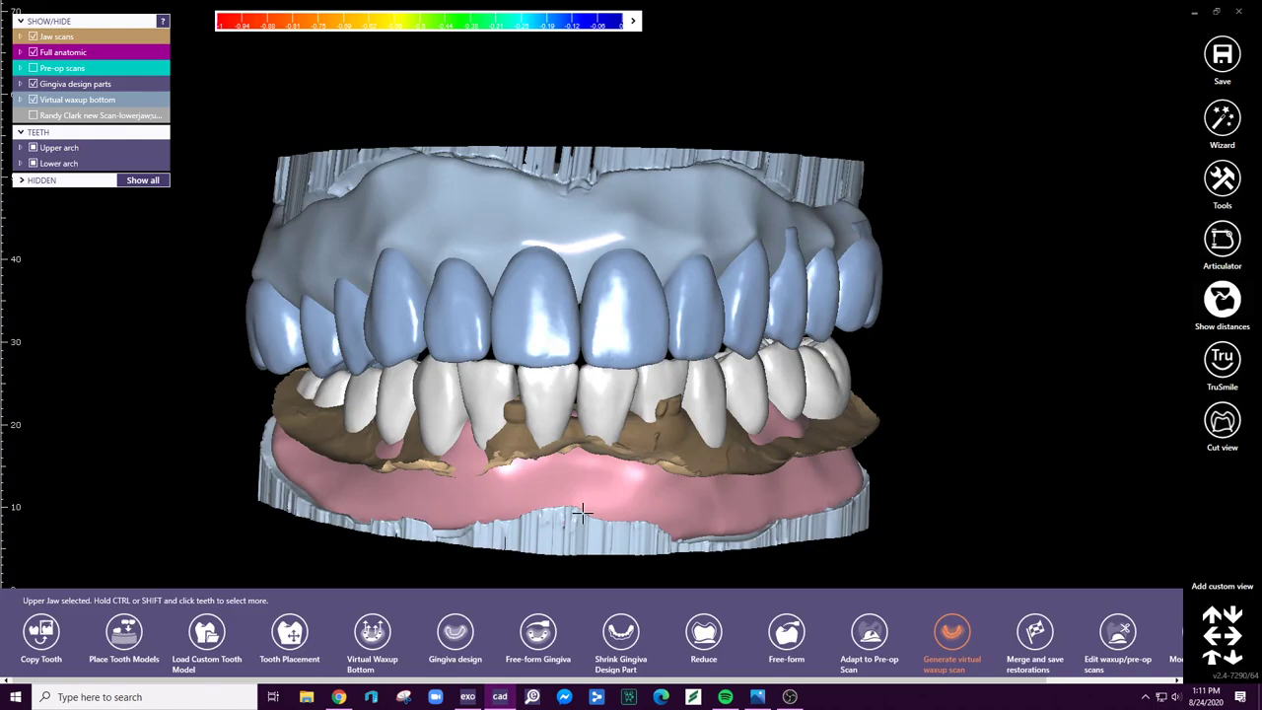
pyautogui.click(573, 533)
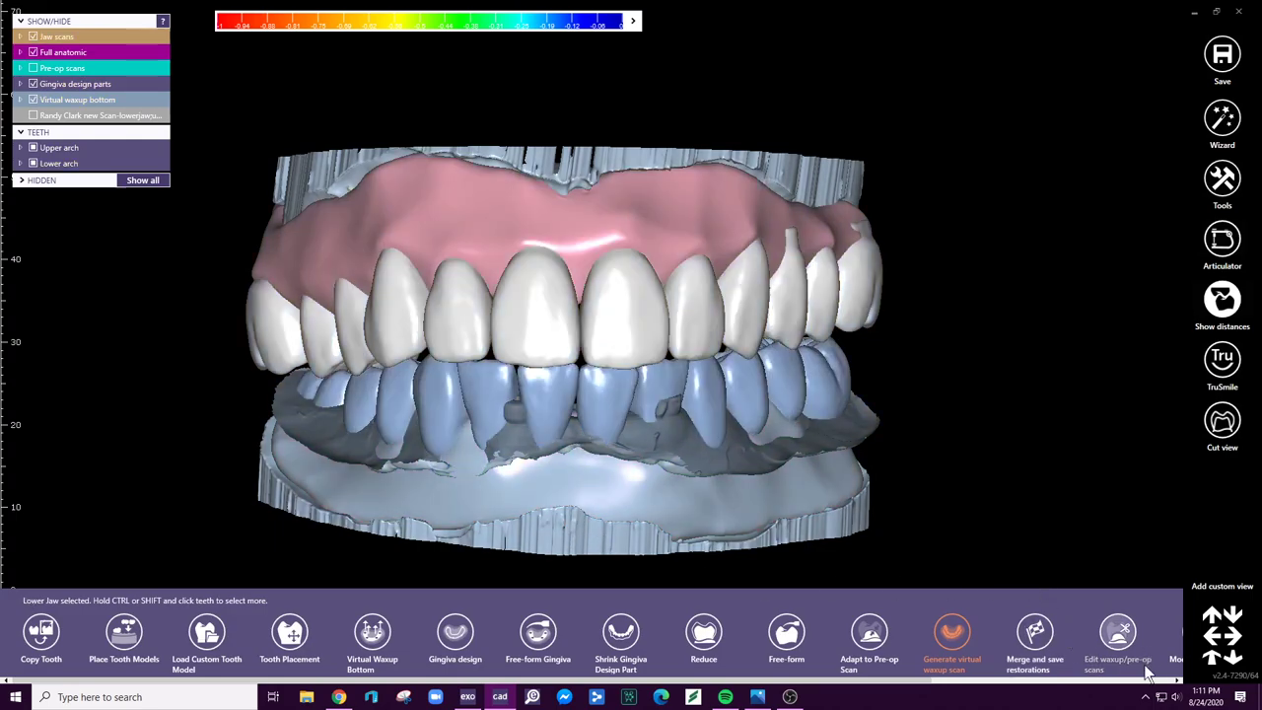
pyautogui.click(1117, 636)
pyautogui.click(118, 448)
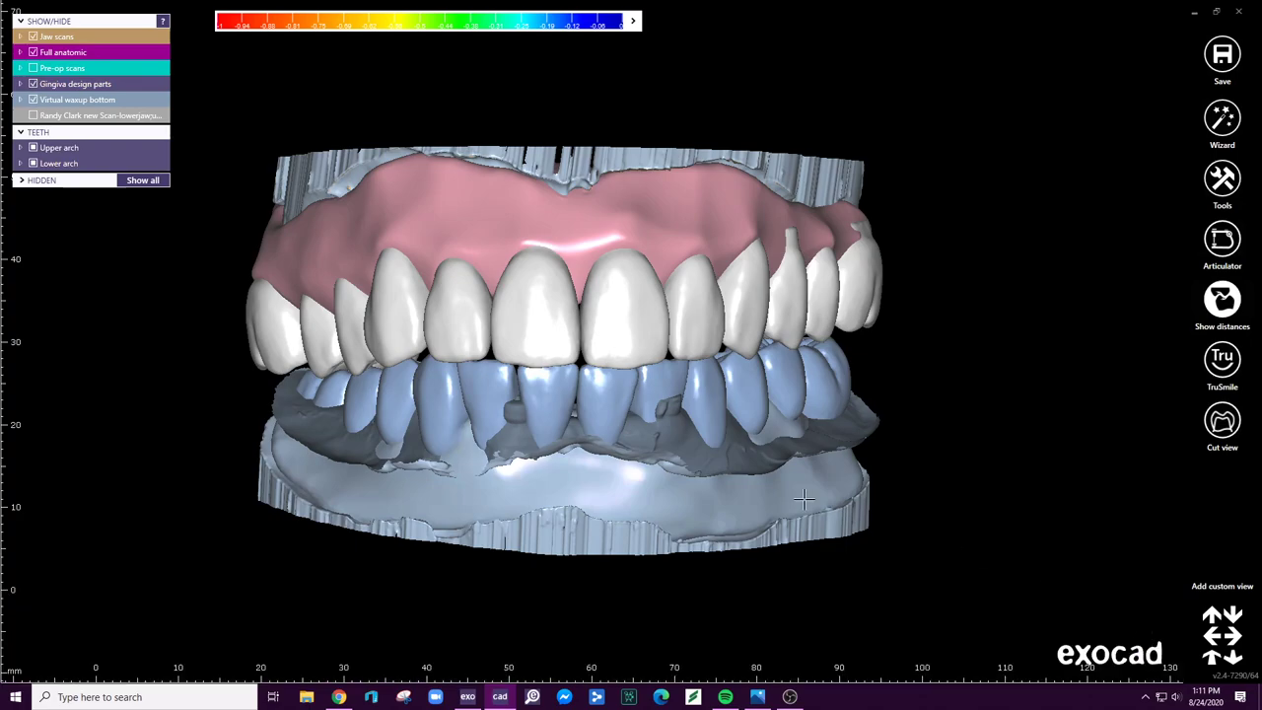
# - Delete the lower jaw's parts, choosing Gingiva design in the dropdown
pyautogui.press('Delete')
pyautogui.click(162, 430)
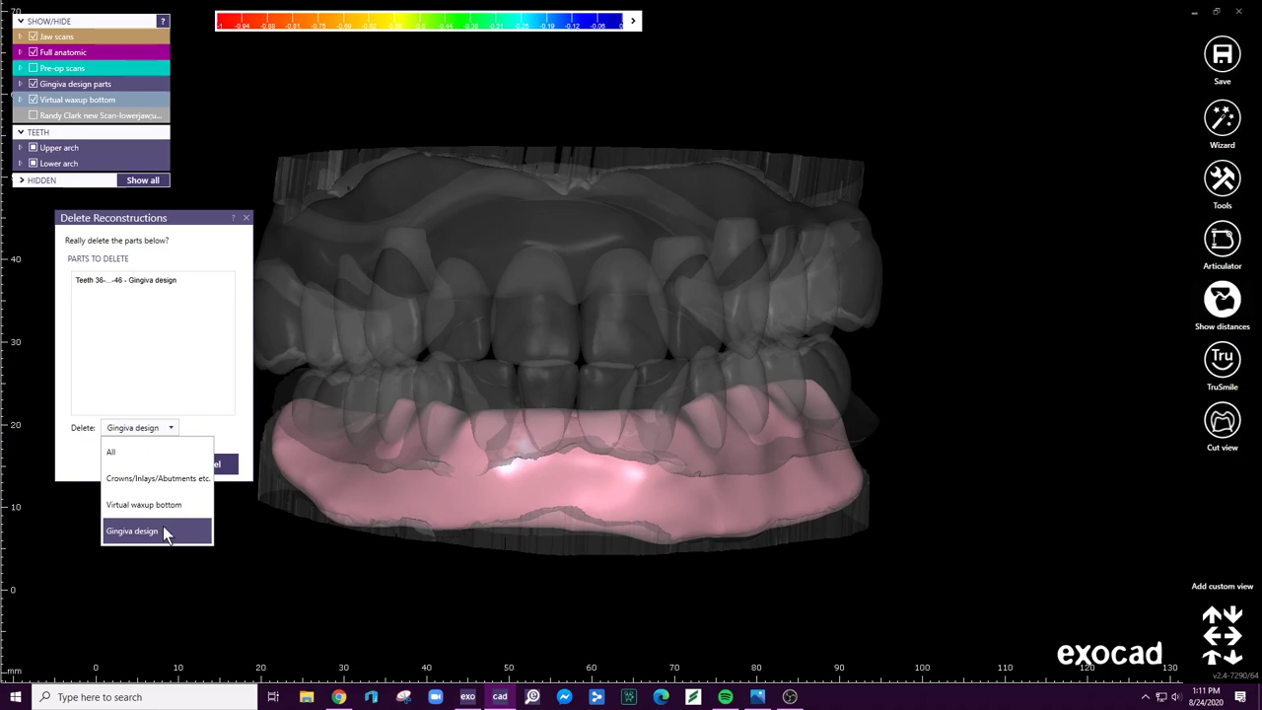
pyautogui.click(48, 463)
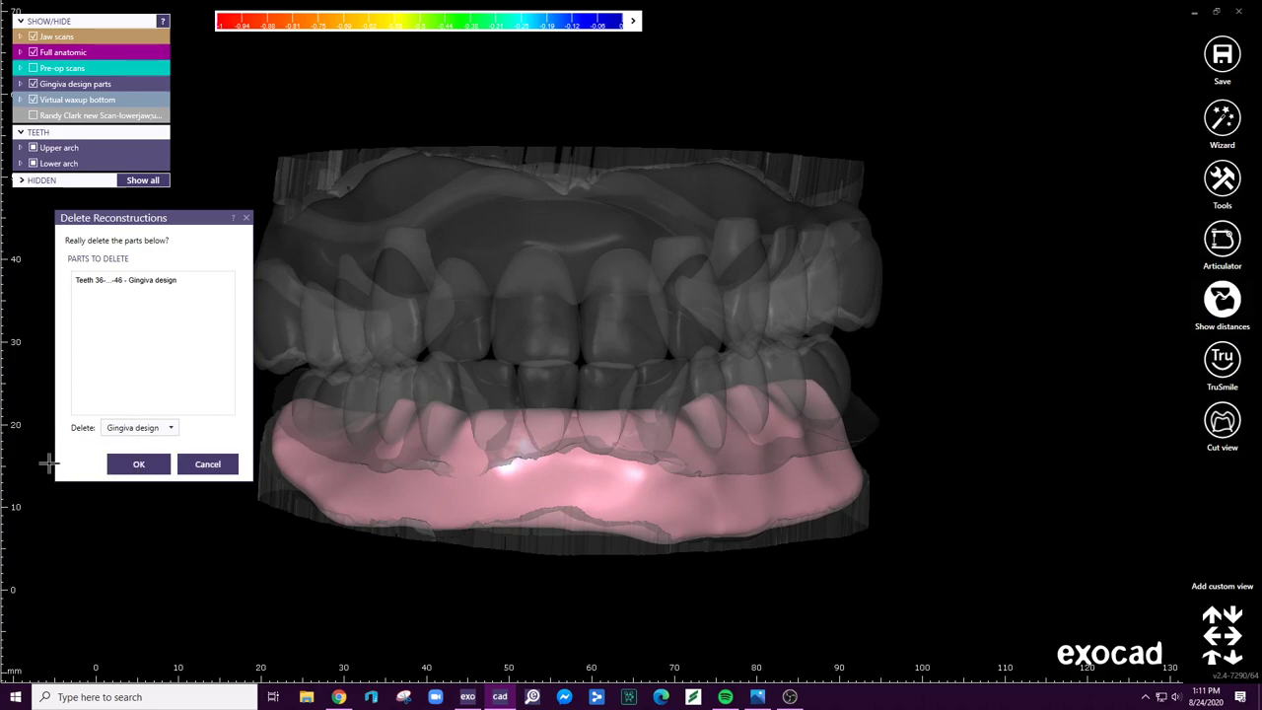
# - Delete the lower gingiva design and the virtual waxup bottom for teeth 36–46
pyautogui.click(139, 464)
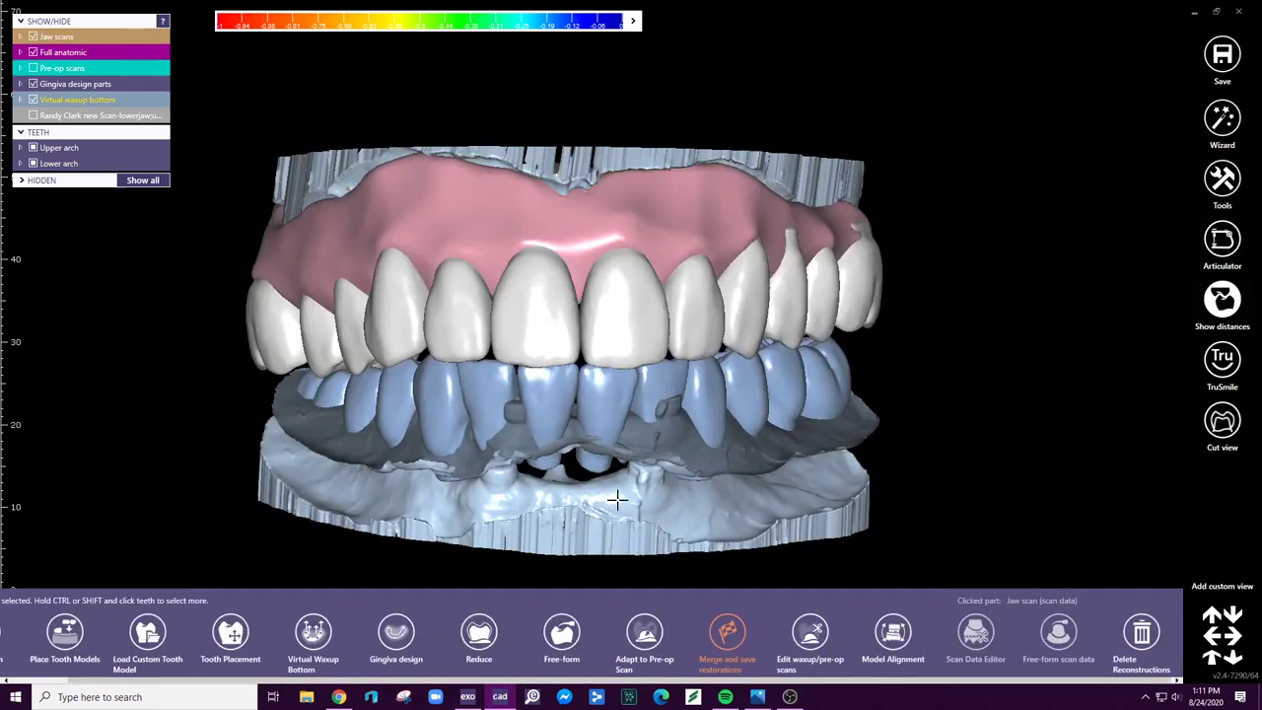
pyautogui.click(1134, 627)
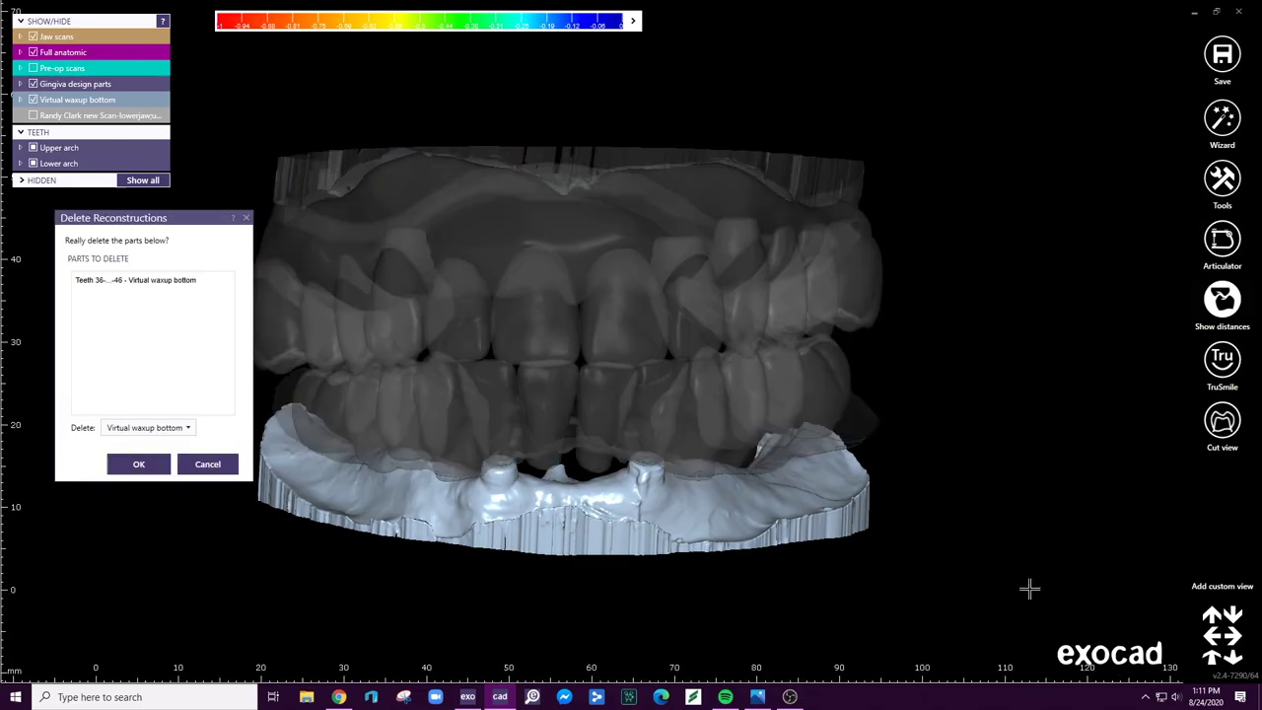
pyautogui.click(142, 465)
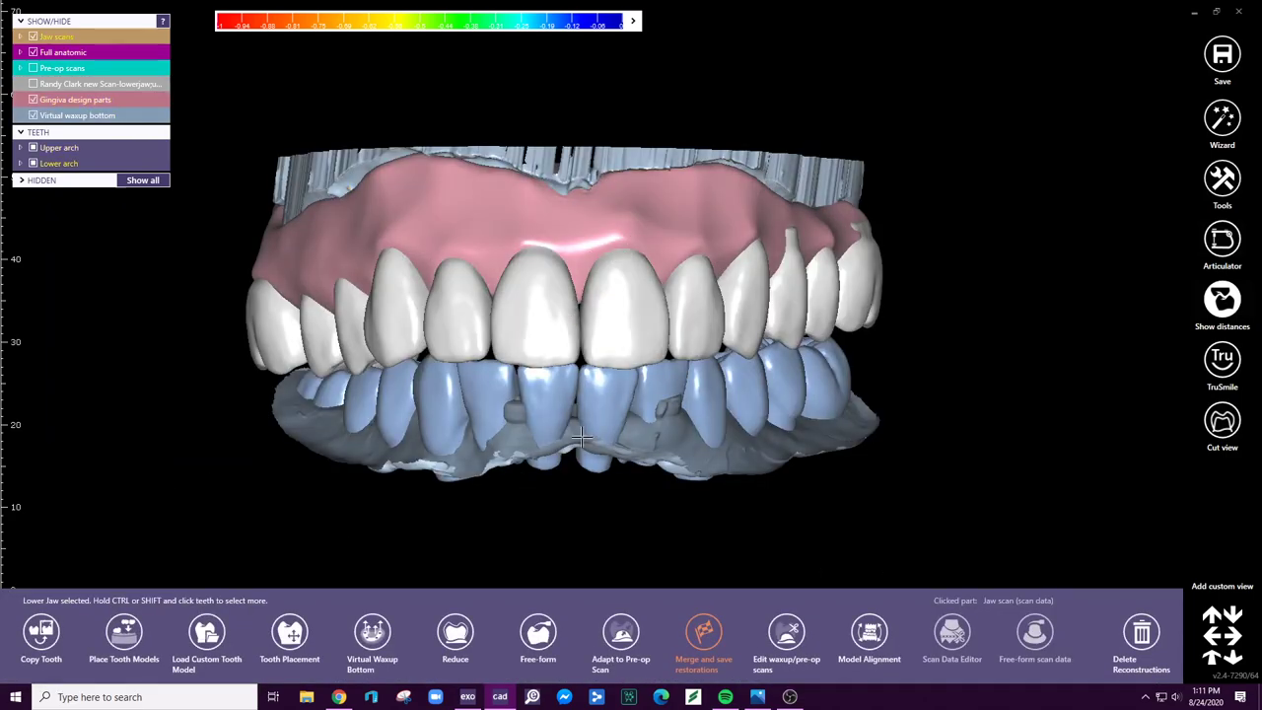
# - In Scan Data Editor, invert the jaw scan's triangle orientation, then select the lower arch
pyautogui.rightClick(765, 445)
pyautogui.click(830, 381)
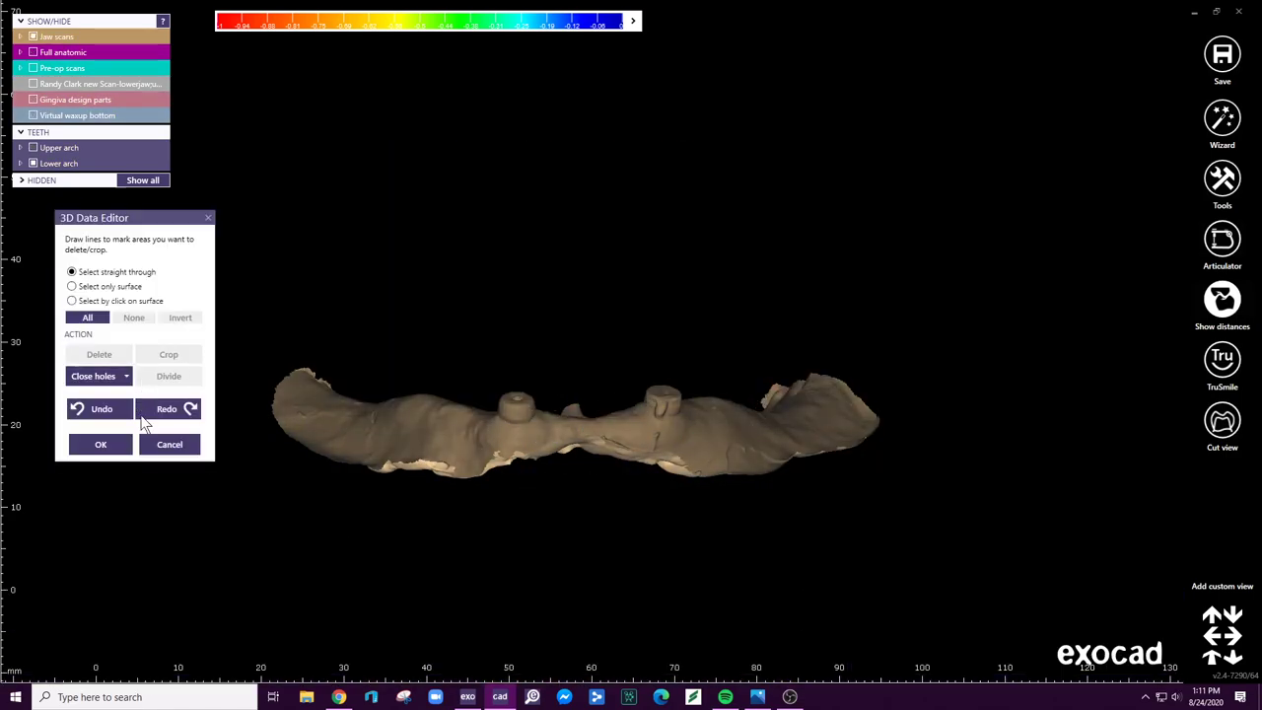
pyautogui.rightClick(589, 455)
pyautogui.click(592, 449)
pyautogui.rightClick(584, 456)
pyautogui.click(584, 451)
pyautogui.click(99, 445)
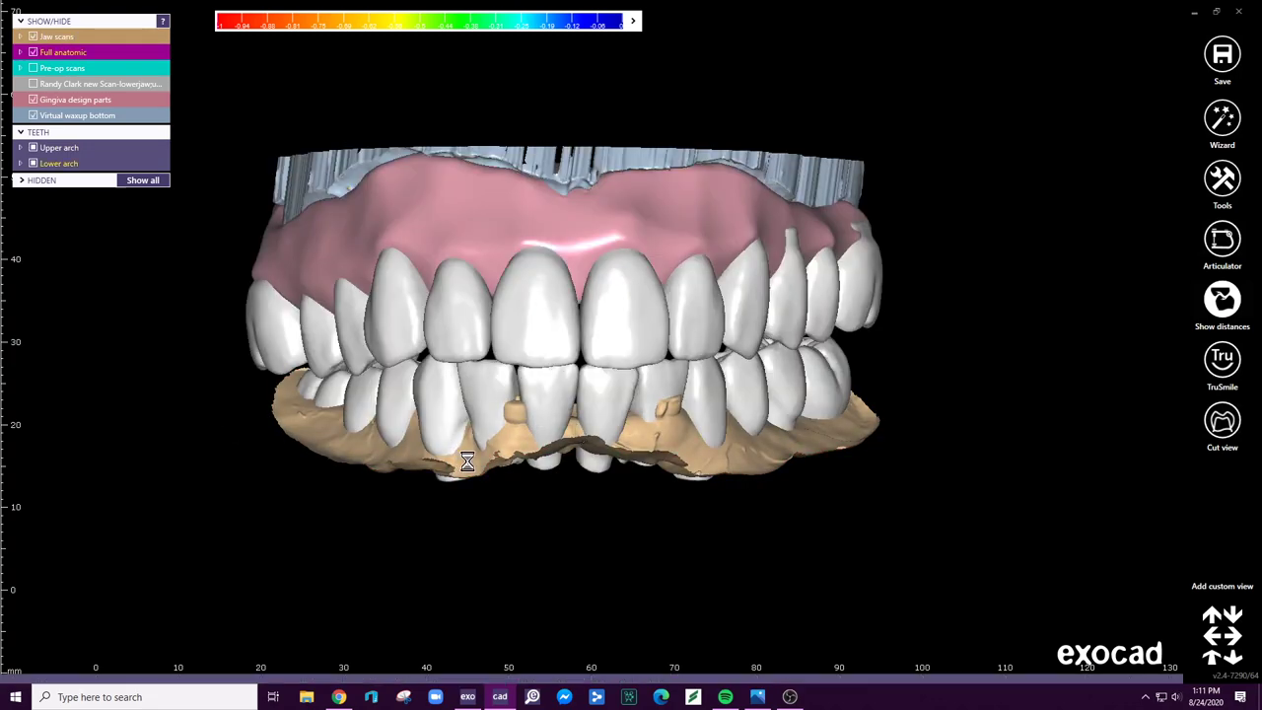
pyautogui.click(470, 461)
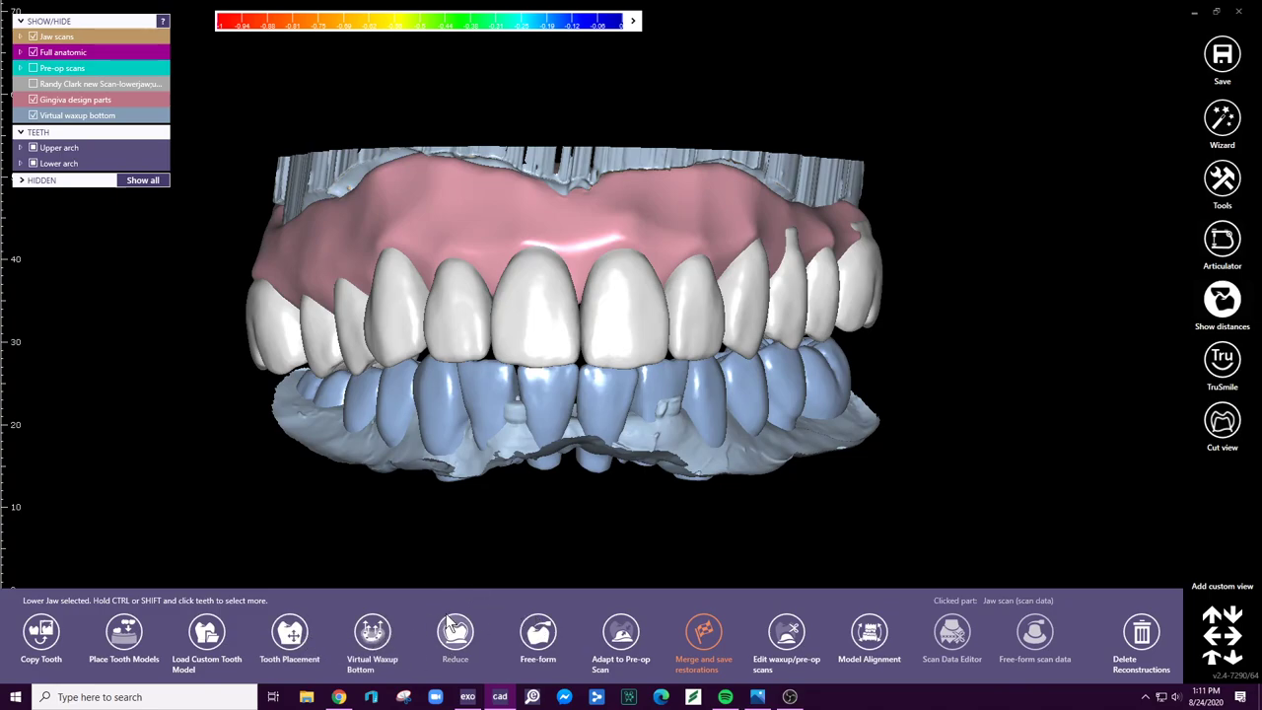
# - Open Tooth Placement, check the lower teeth from a tilted side angle, and accept
pyautogui.click(290, 636)
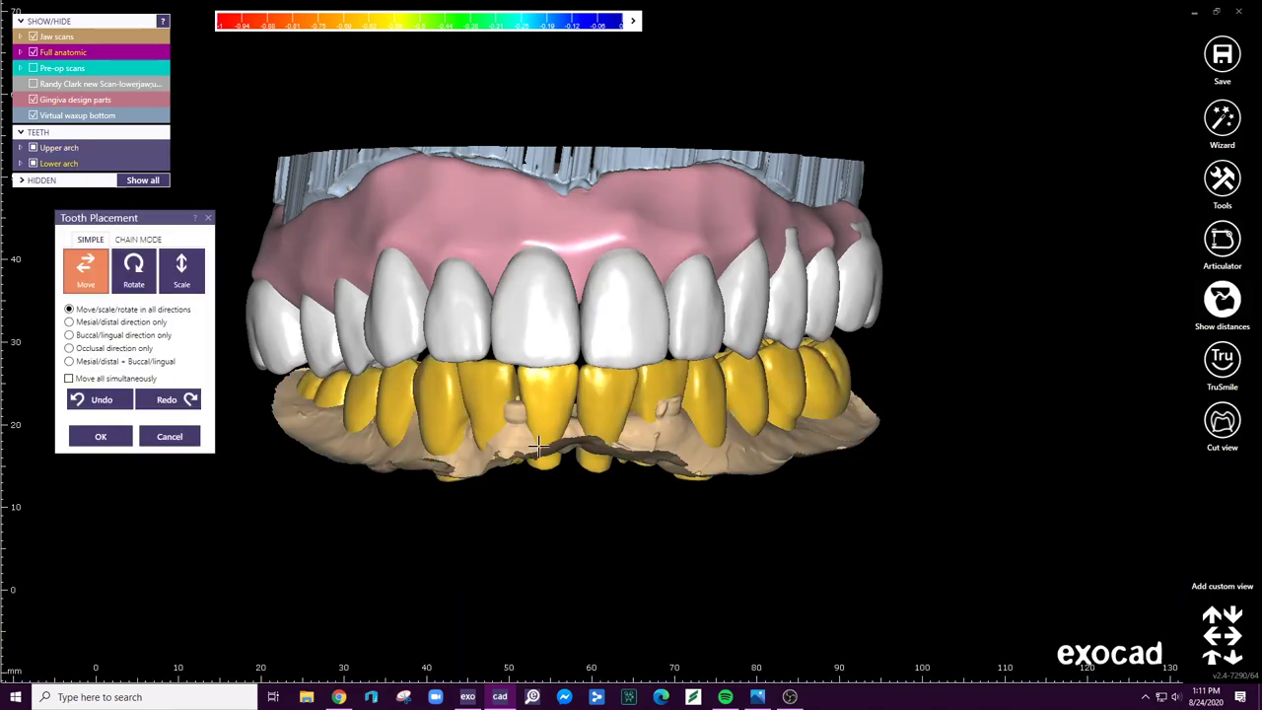
pyautogui.moveTo(555, 370); pyautogui.dragTo(384, 377, button='right')
pyautogui.click(95, 439)
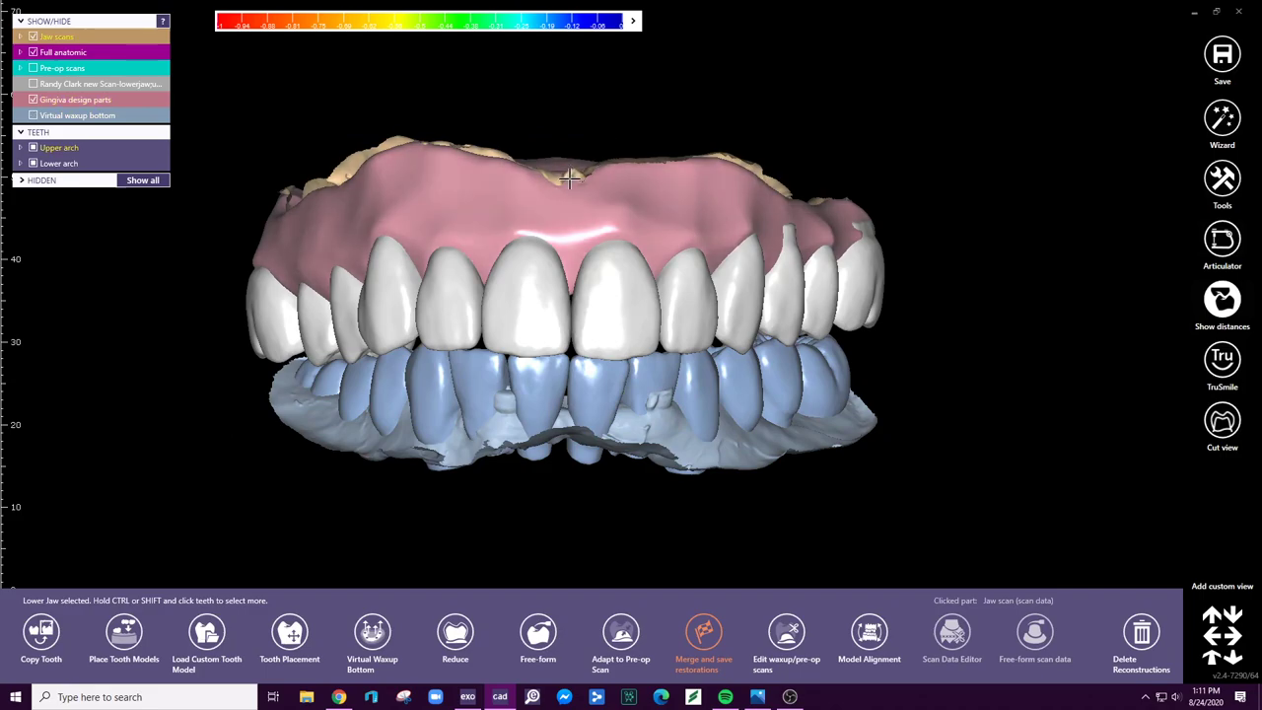
# - Reopen Tooth Placement in Chain (Tube) mode with the gingiva design parts hidden
pyautogui.click(308, 633)
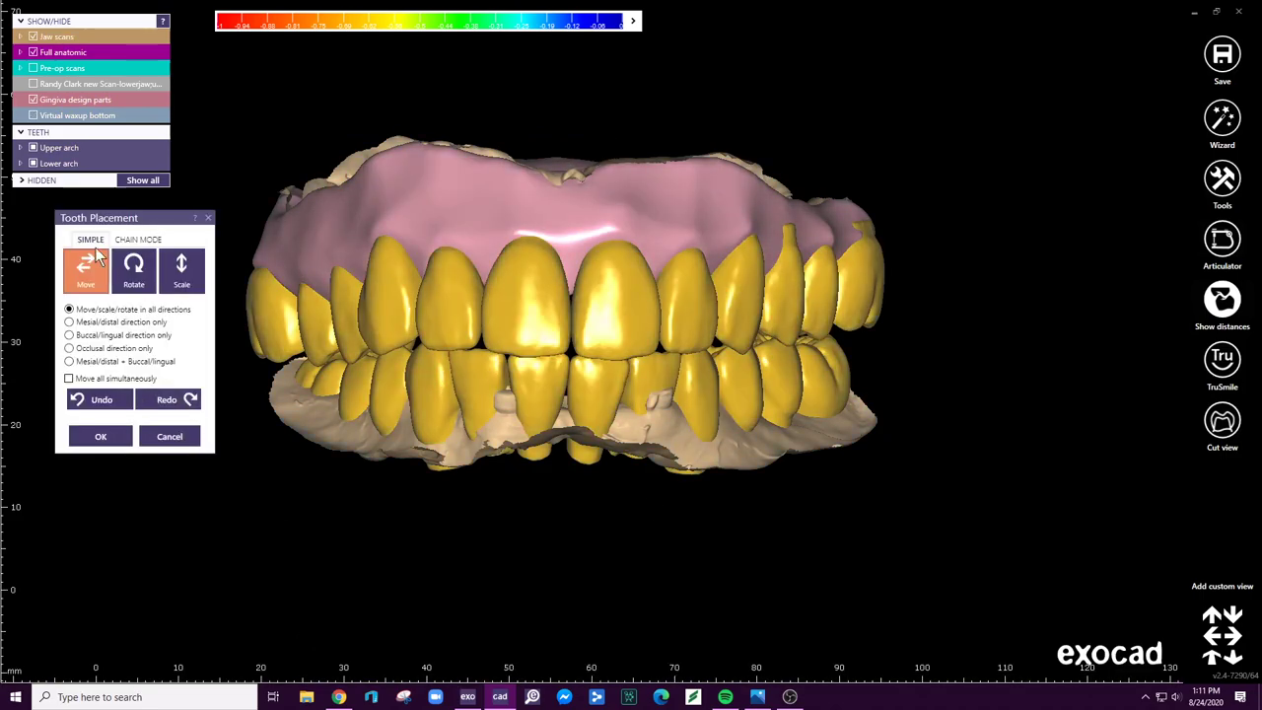
pyautogui.click(136, 239)
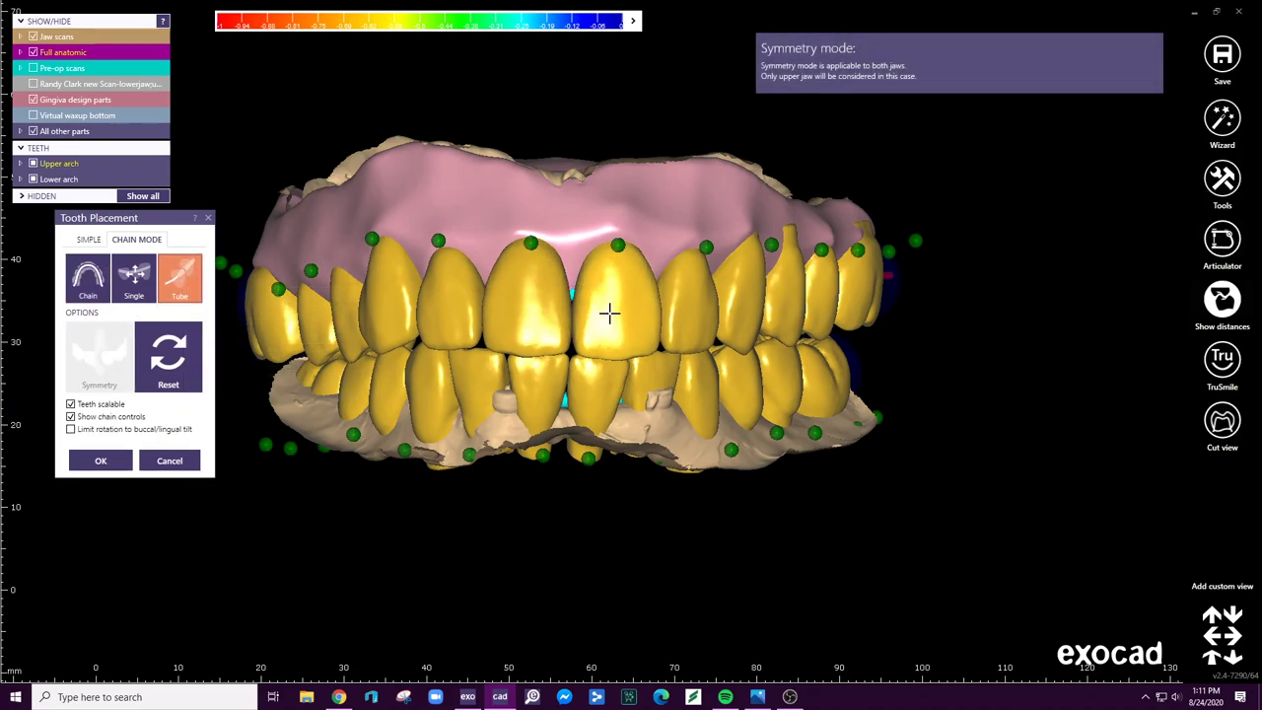
pyautogui.keyDown('ctrl'); pyautogui.click(578, 236); pyautogui.keyUp('ctrl')
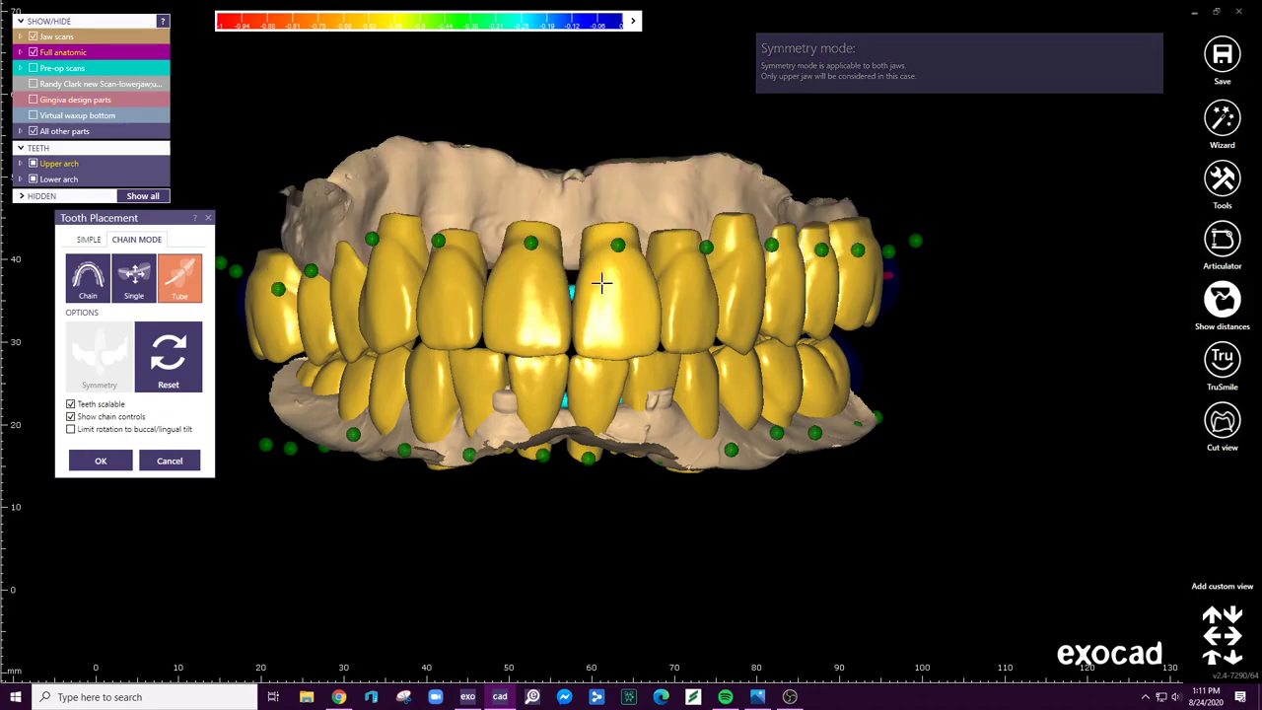
# - Shift both arches slightly left and slide the lower front teeth along the tube
pyautogui.moveTo(605, 286); pyautogui.dragTo(603, 286)
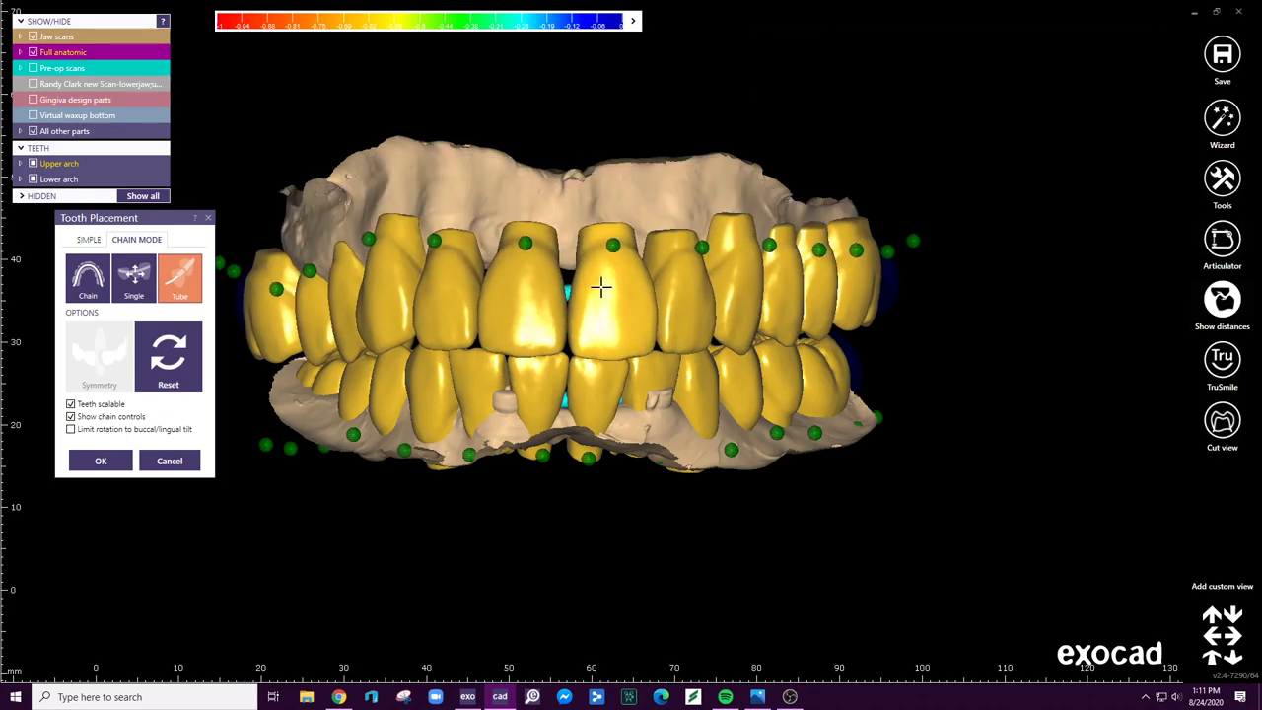
pyautogui.moveTo(597, 375); pyautogui.dragTo(592, 384)
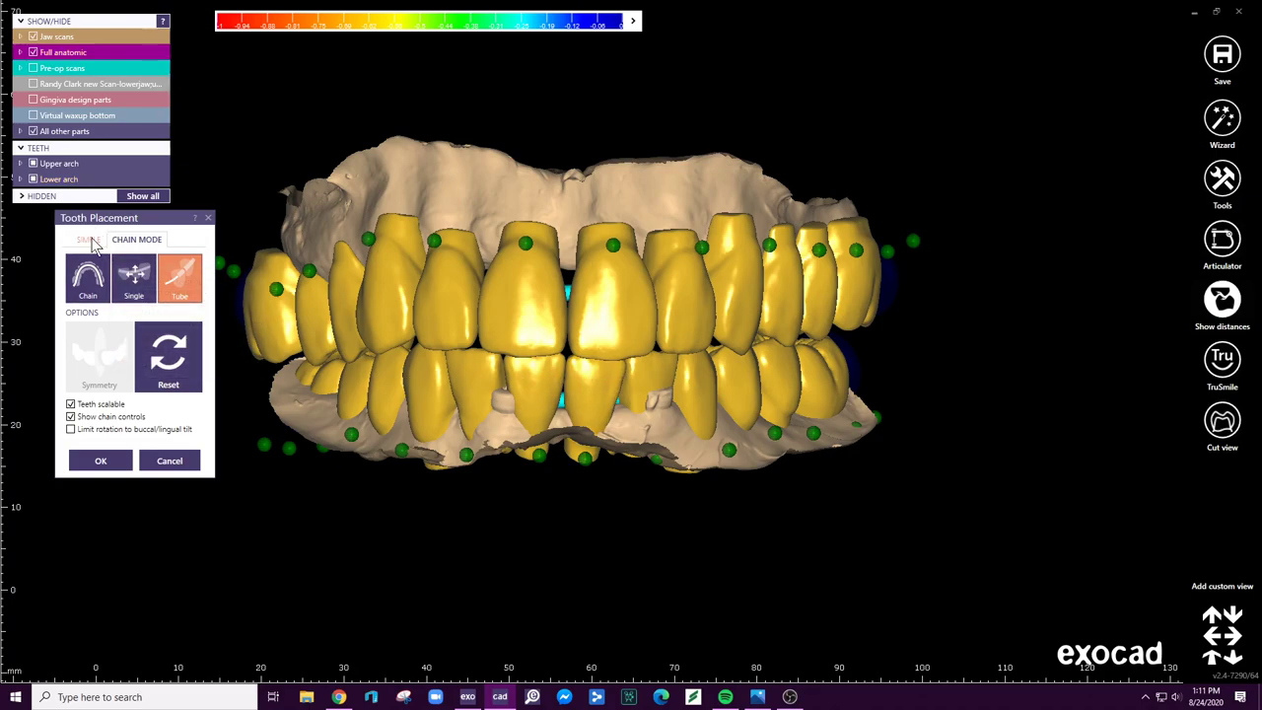
pyautogui.moveTo(591, 444); pyautogui.dragTo(587, 367, button='right')
pyautogui.moveTo(588, 367); pyautogui.dragTo(620, 403)
pyautogui.moveTo(620, 403); pyautogui.dragTo(639, 246, button='right')
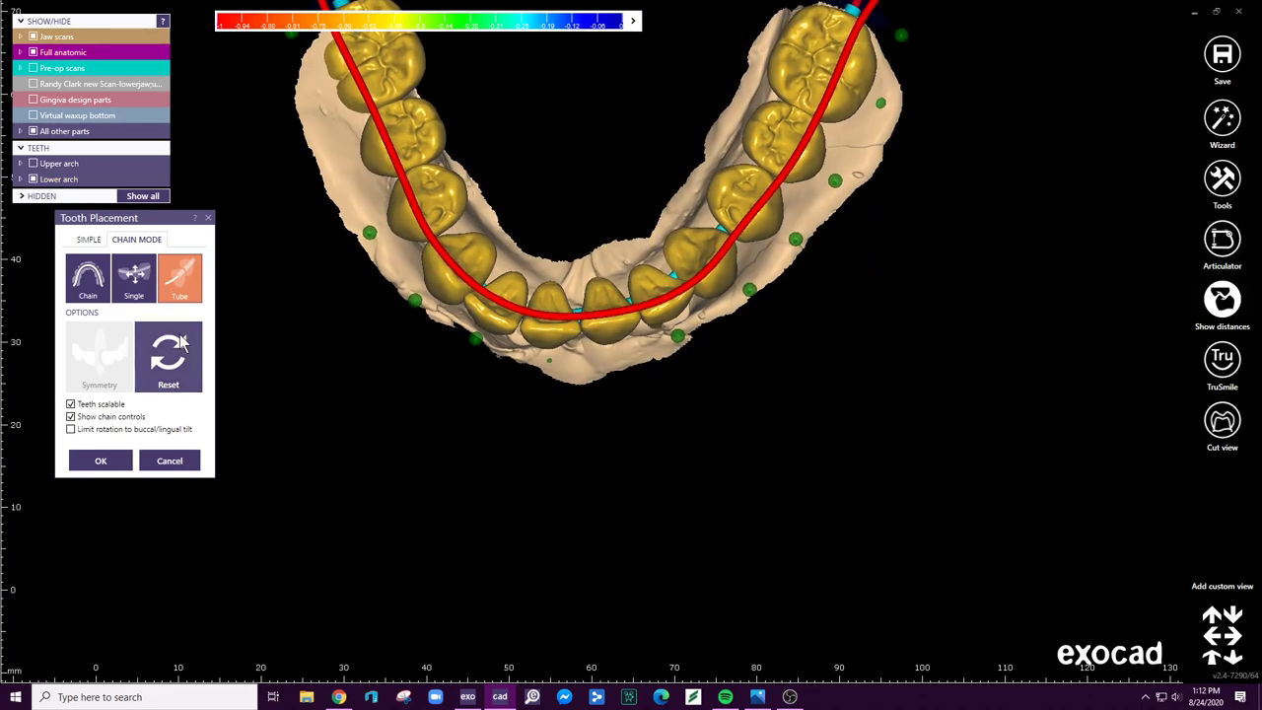
# - Switch Tooth Placement to Single mode and inspect the lower incisors from frontal and oblique views
pyautogui.click(134, 278)
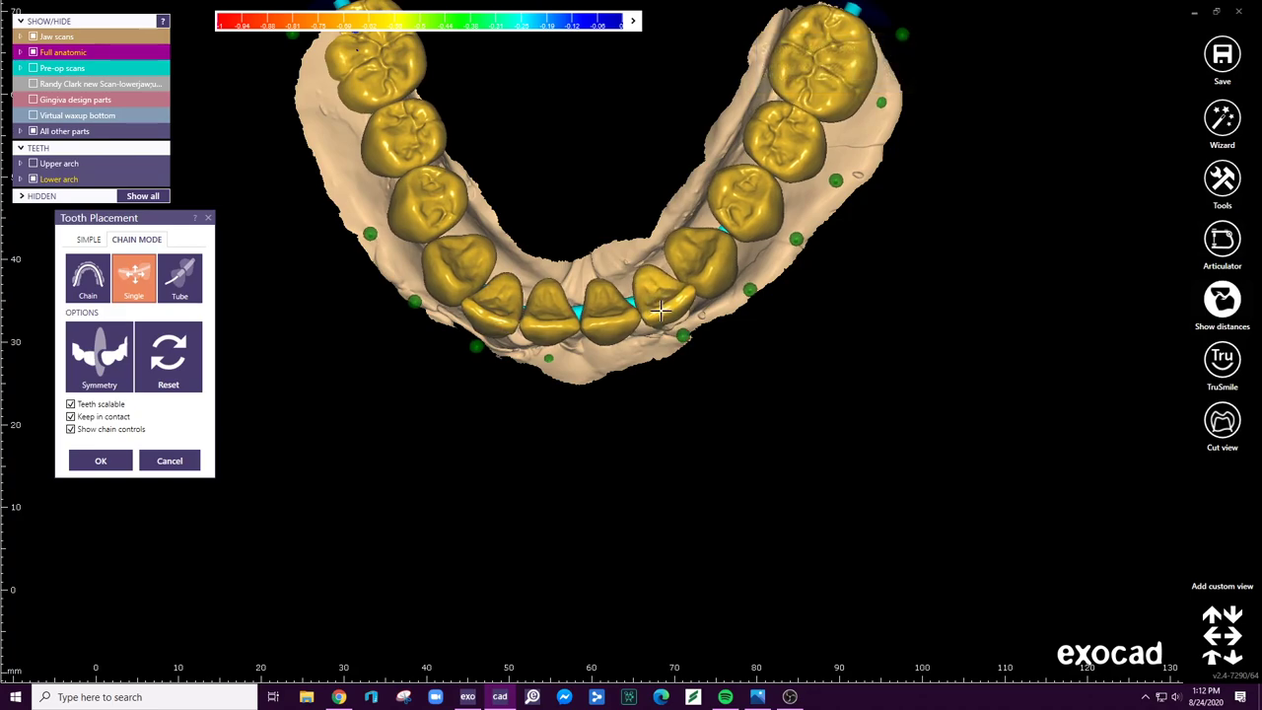
pyautogui.moveTo(661, 310); pyautogui.dragTo(651, 286, button='right')
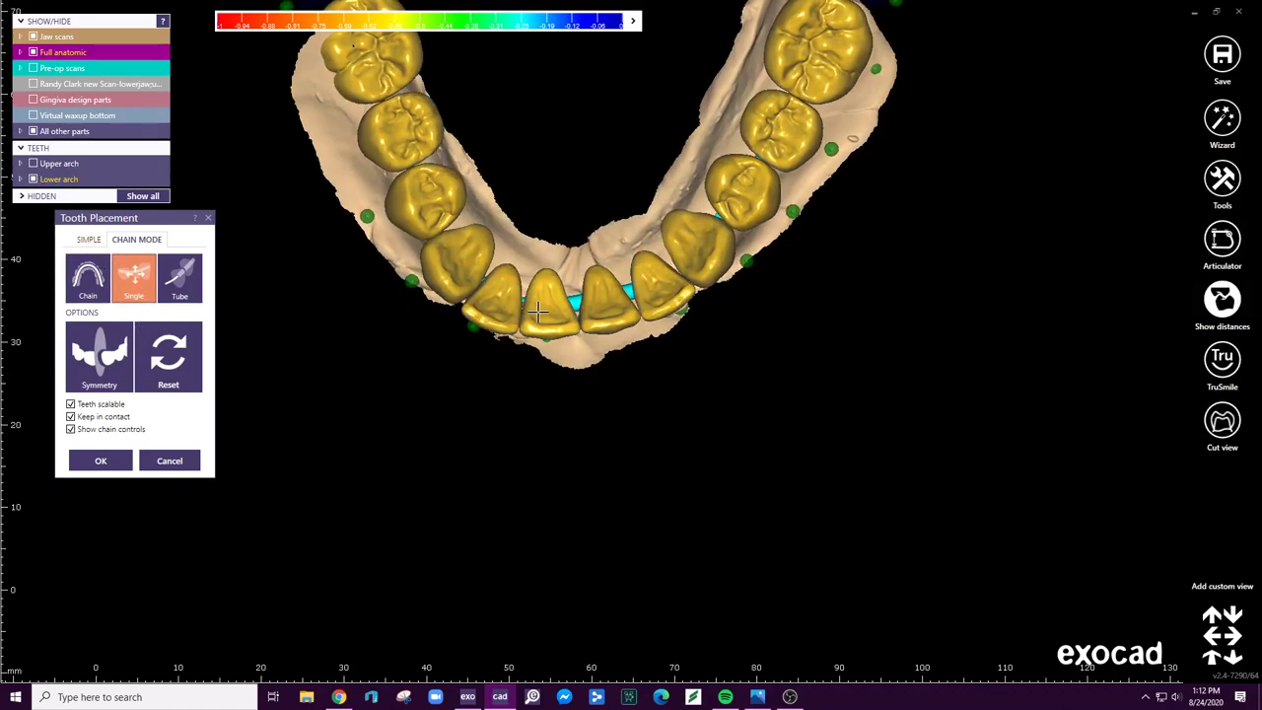
pyautogui.moveTo(562, 314); pyautogui.dragTo(583, 333, button='right')
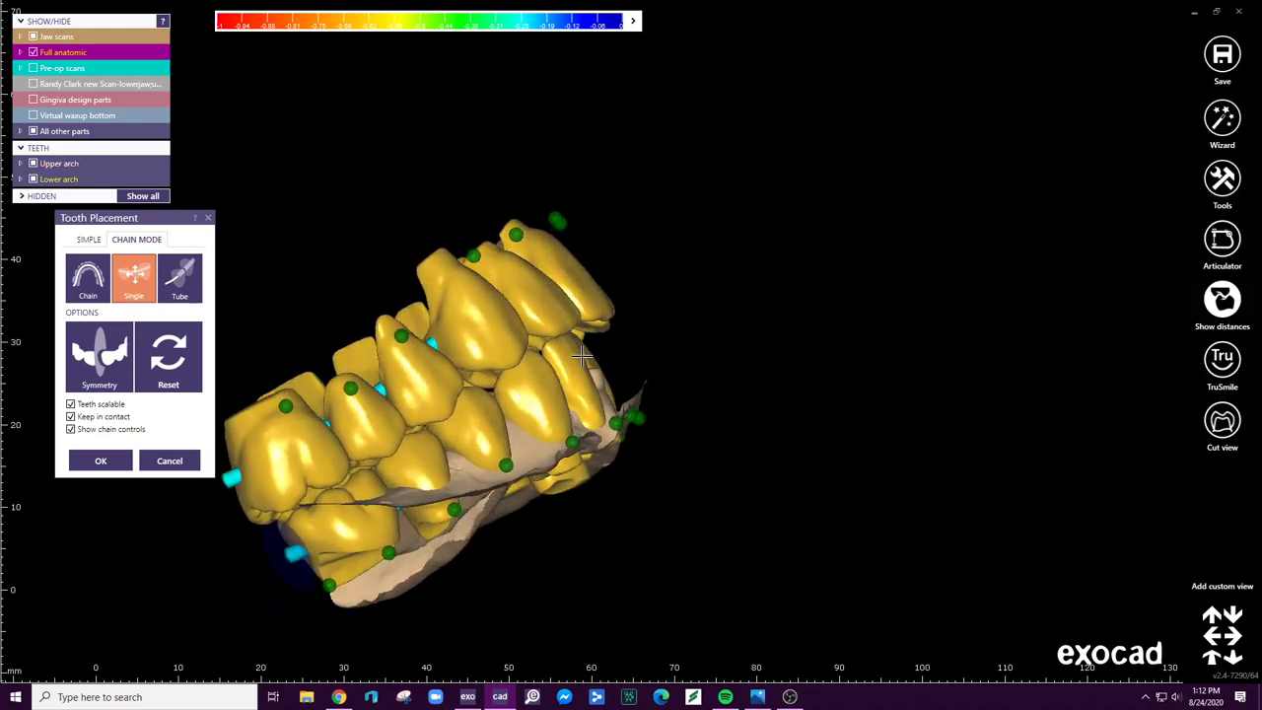
# - Return to Chain mode and bring the arches into contact, shifting the upper arch left and down
pyautogui.click(88, 278)
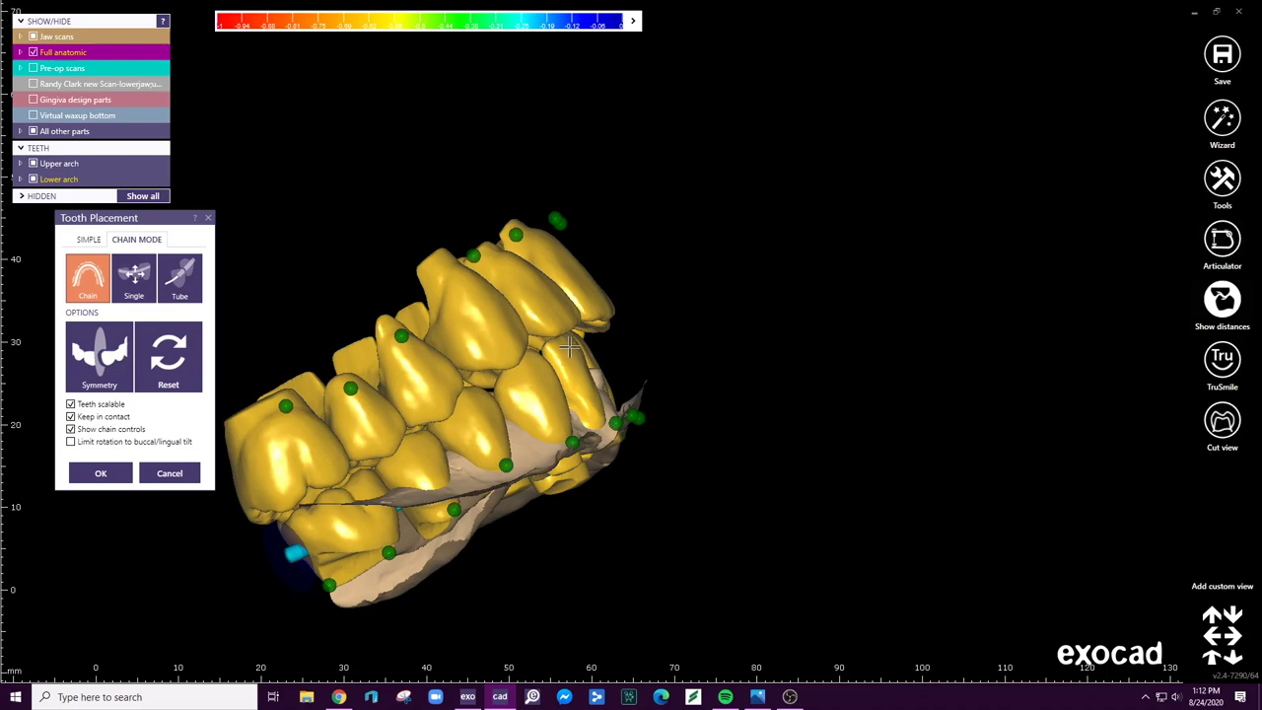
pyautogui.moveTo(570, 345); pyautogui.dragTo(591, 330, button='right')
pyautogui.moveTo(387, 335); pyautogui.dragTo(563, 327, button='right')
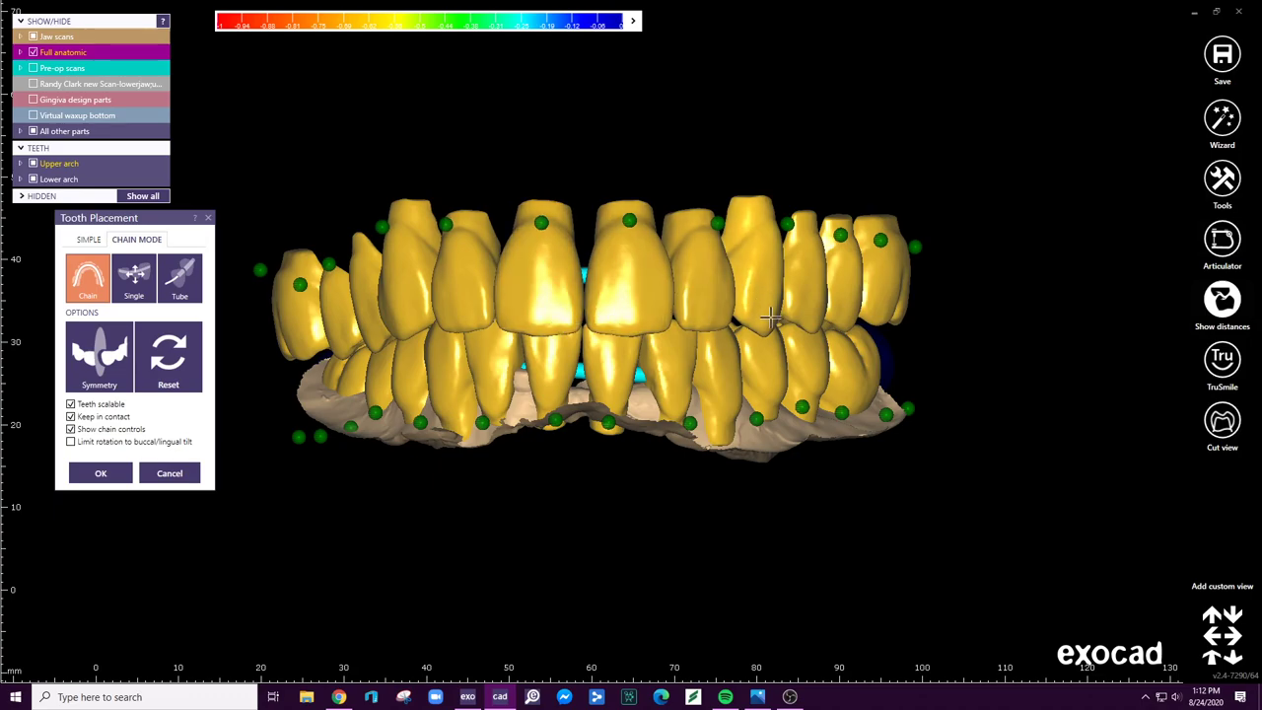
pyautogui.moveTo(764, 315); pyautogui.dragTo(607, 301, button='right')
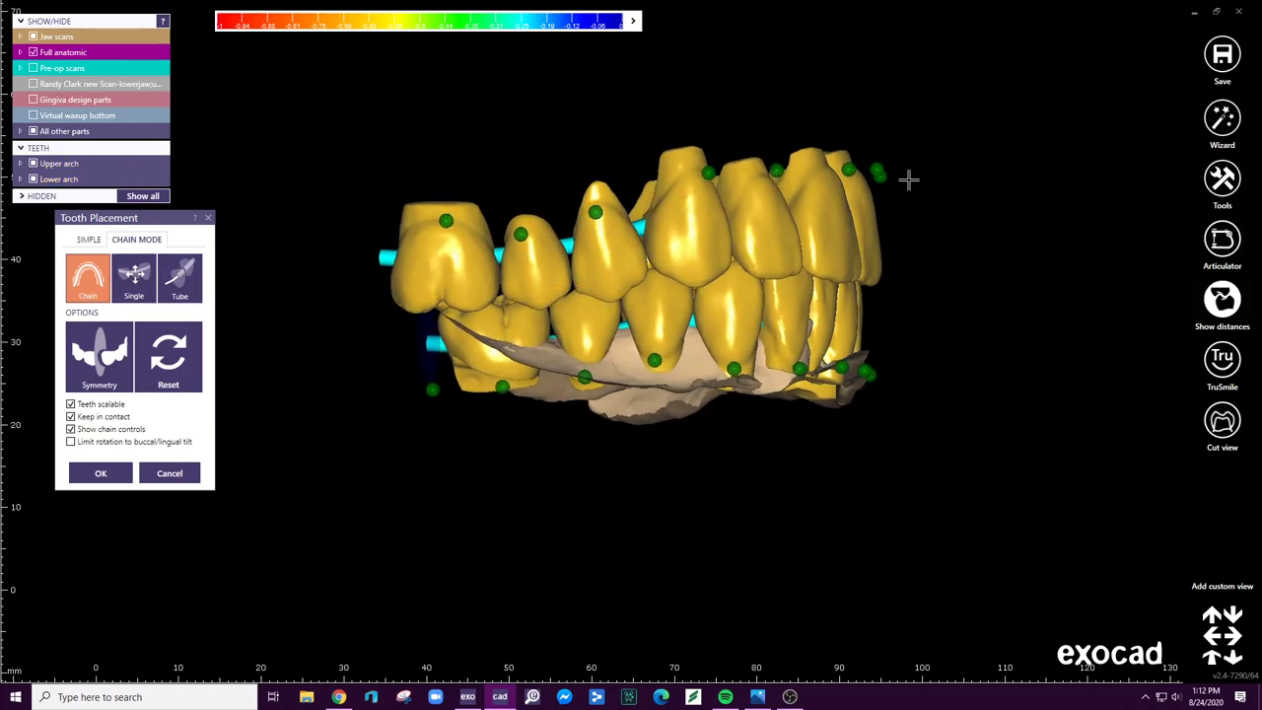
pyautogui.moveTo(856, 191); pyautogui.dragTo(905, 169, button='right')
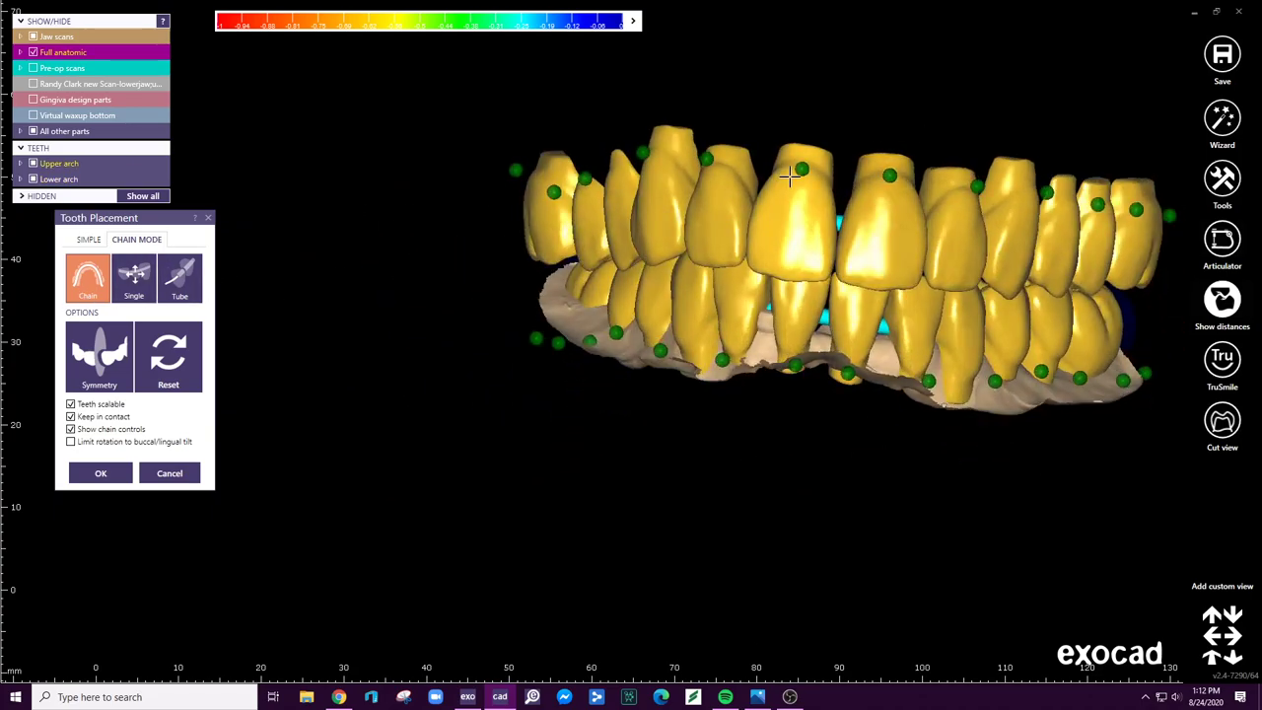
pyautogui.moveTo(848, 371); pyautogui.dragTo(775, 368)
pyautogui.moveTo(775, 368); pyautogui.dragTo(936, 263, button='right')
pyautogui.moveTo(932, 262); pyautogui.dragTo(860, 286)
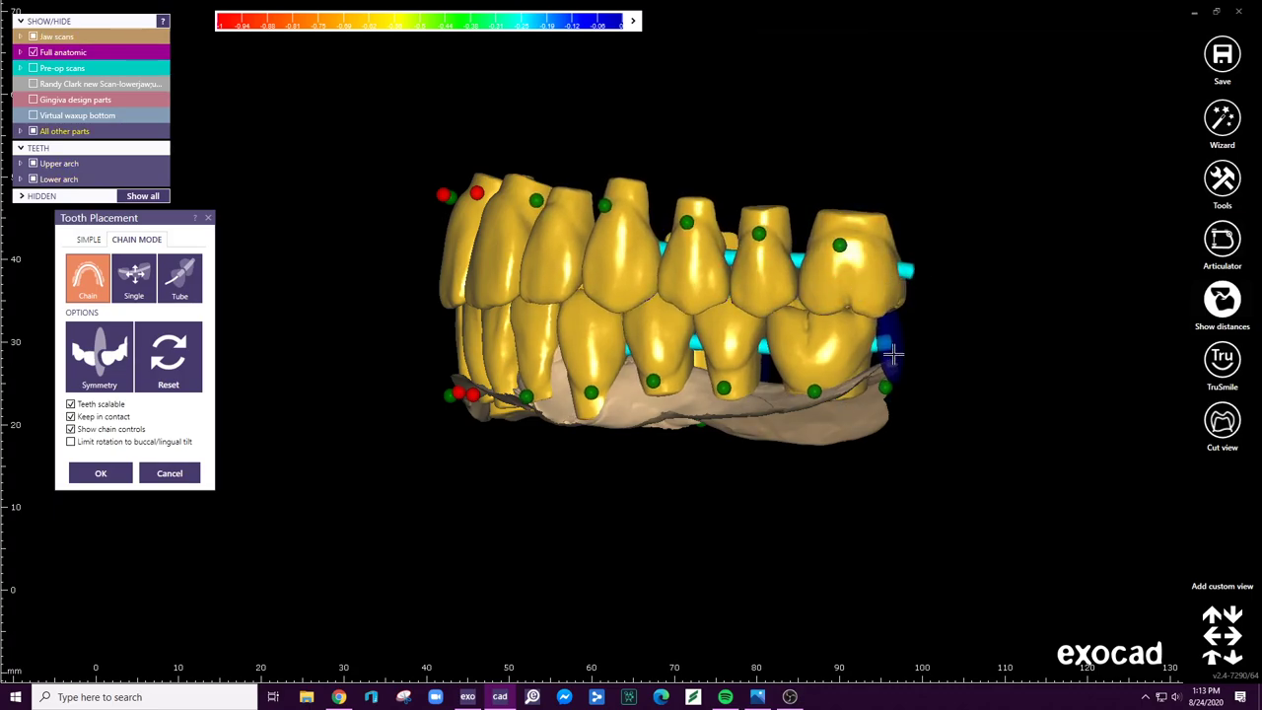
pyautogui.moveTo(893, 355); pyautogui.dragTo(651, 340, button='right')
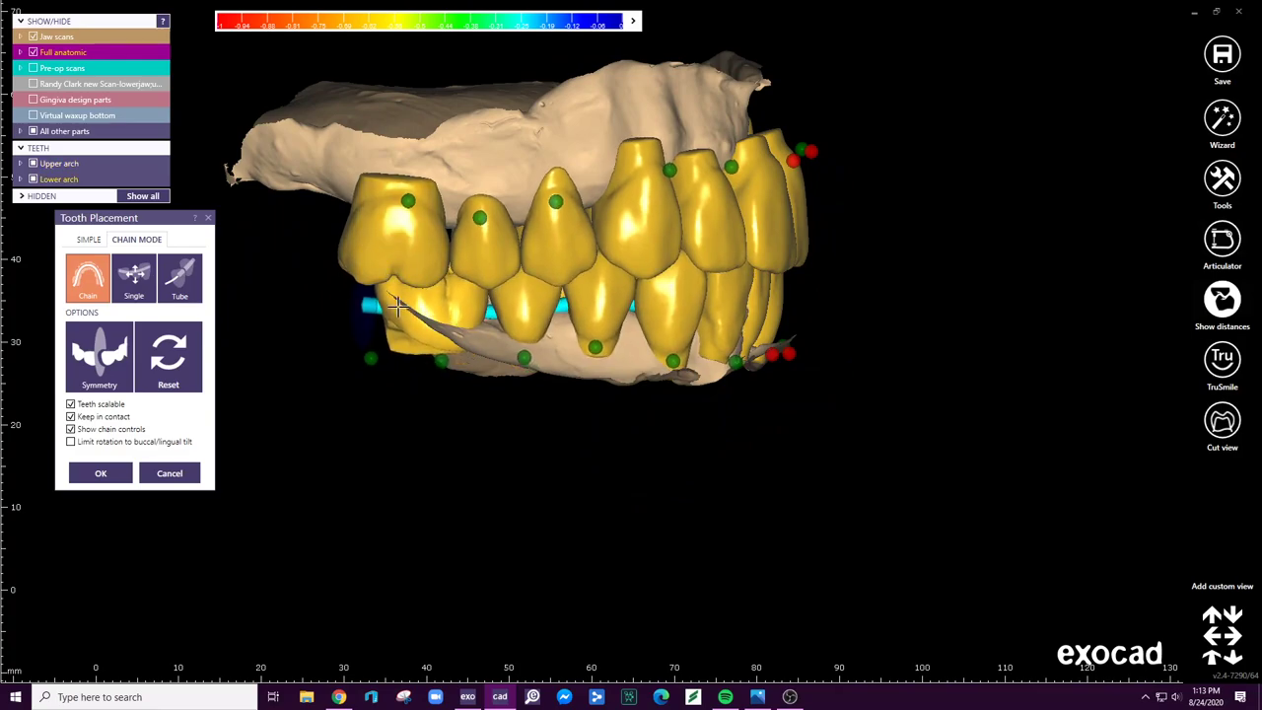
pyautogui.moveTo(397, 306); pyautogui.dragTo(671, 108, button='right')
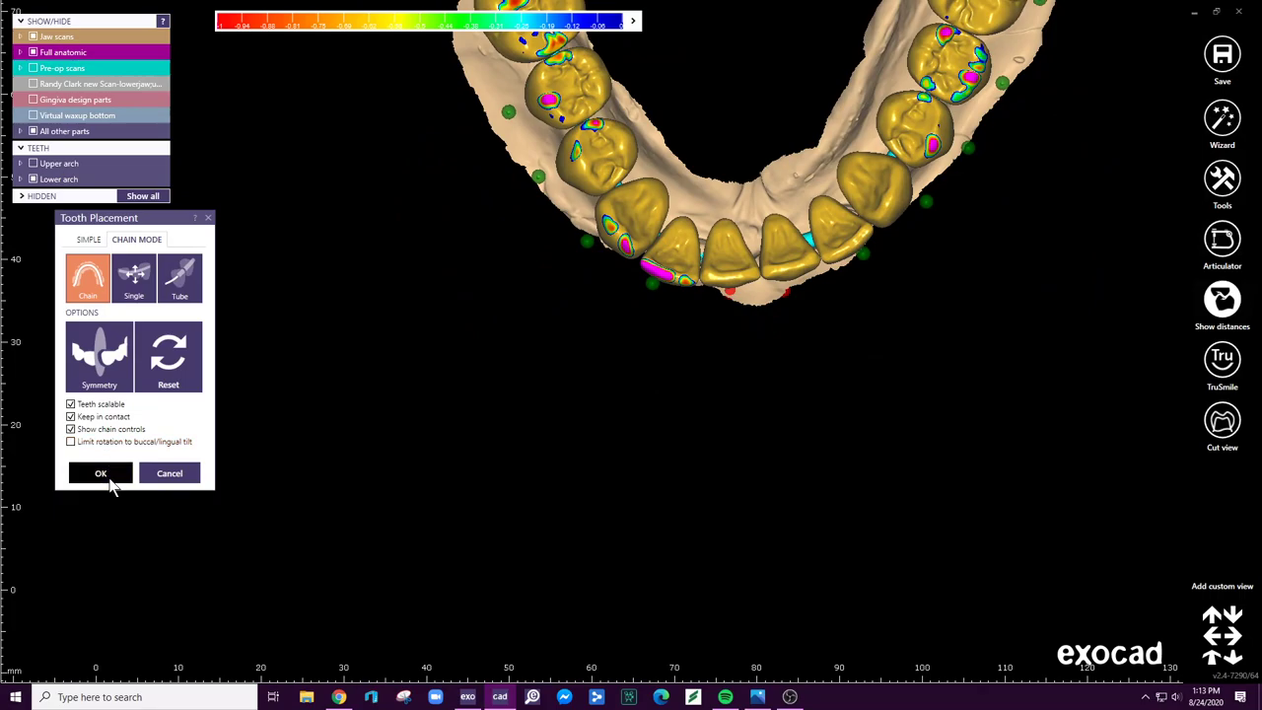
# - Accept the positions, cut upper teeth at antagonist intersections with Occlusal adaptation, and expand the colour scale
pyautogui.click(101, 474)
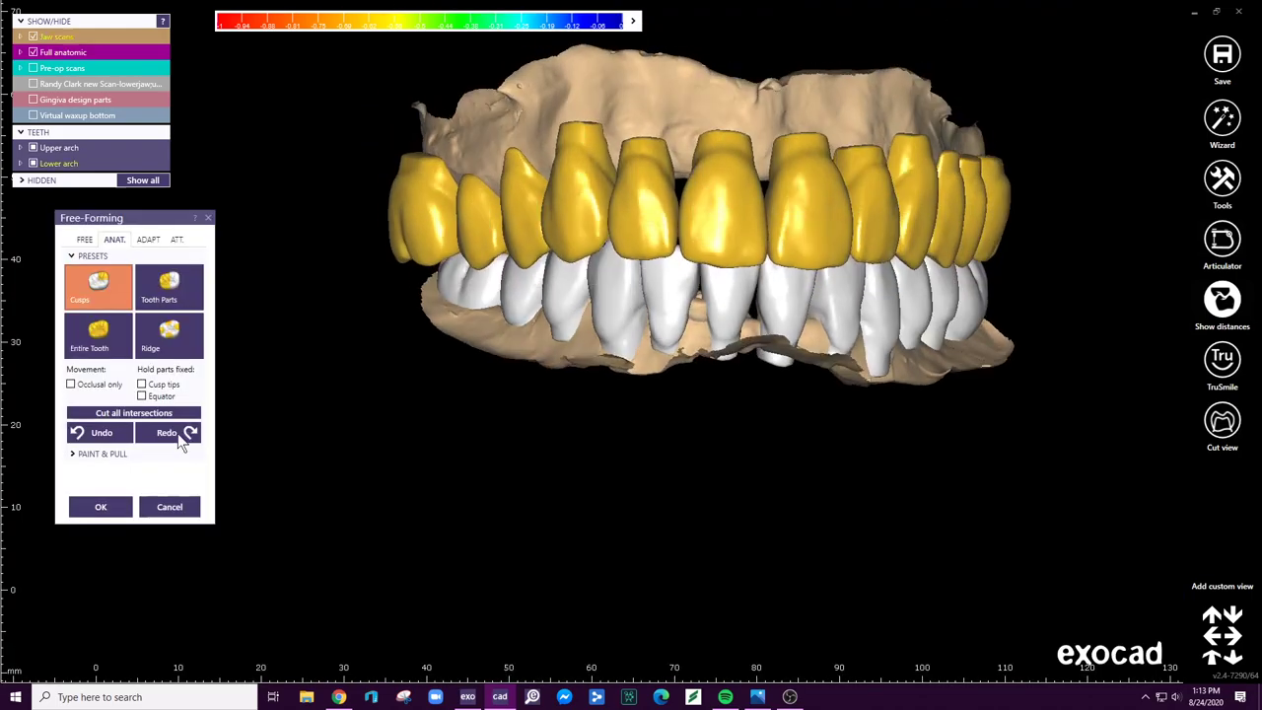
pyautogui.click(147, 241)
pyautogui.click(162, 295)
pyautogui.moveTo(699, 288); pyautogui.dragTo(668, 147, button='right')
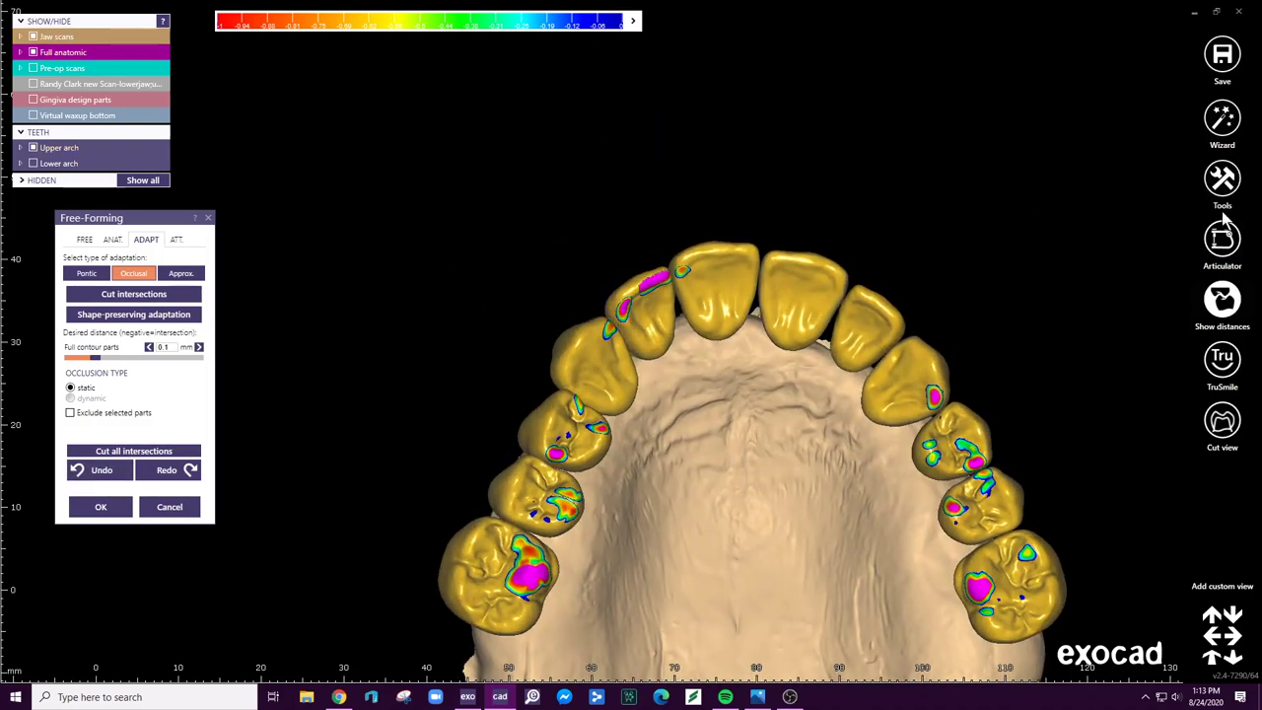
pyautogui.click(632, 22)
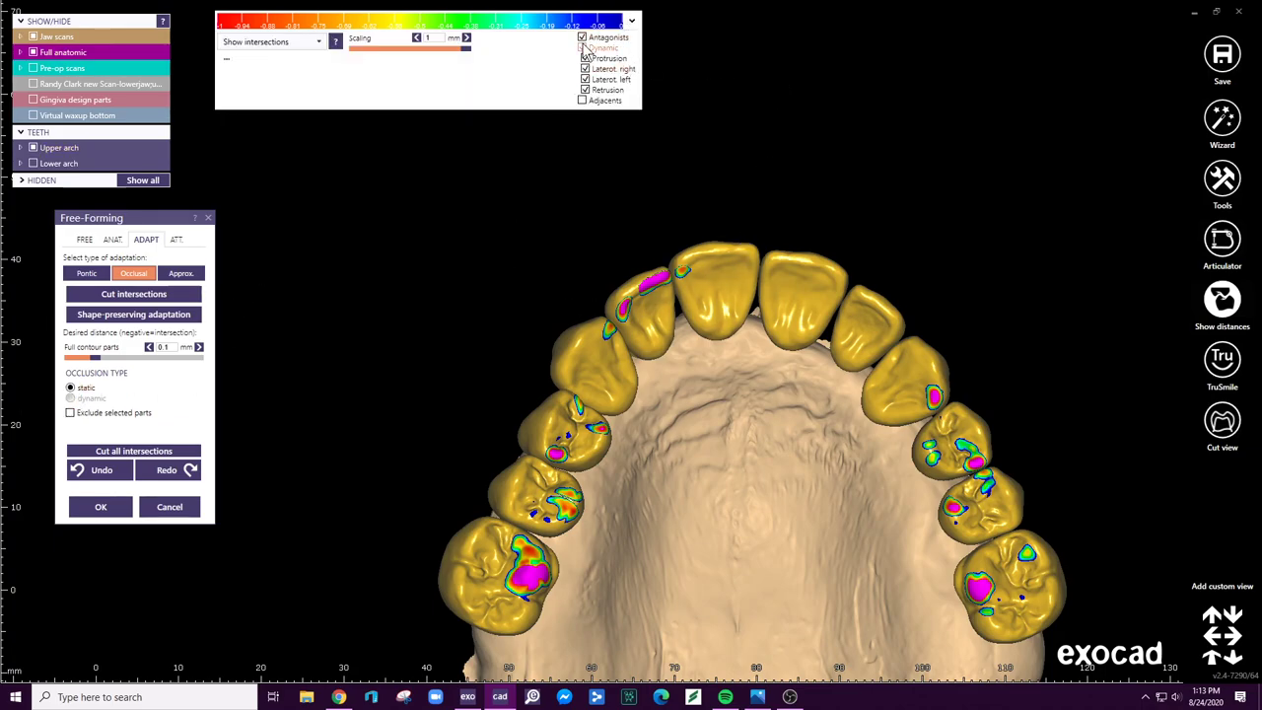
pyautogui.moveTo(670, 314); pyautogui.dragTo(668, 311, button='right')
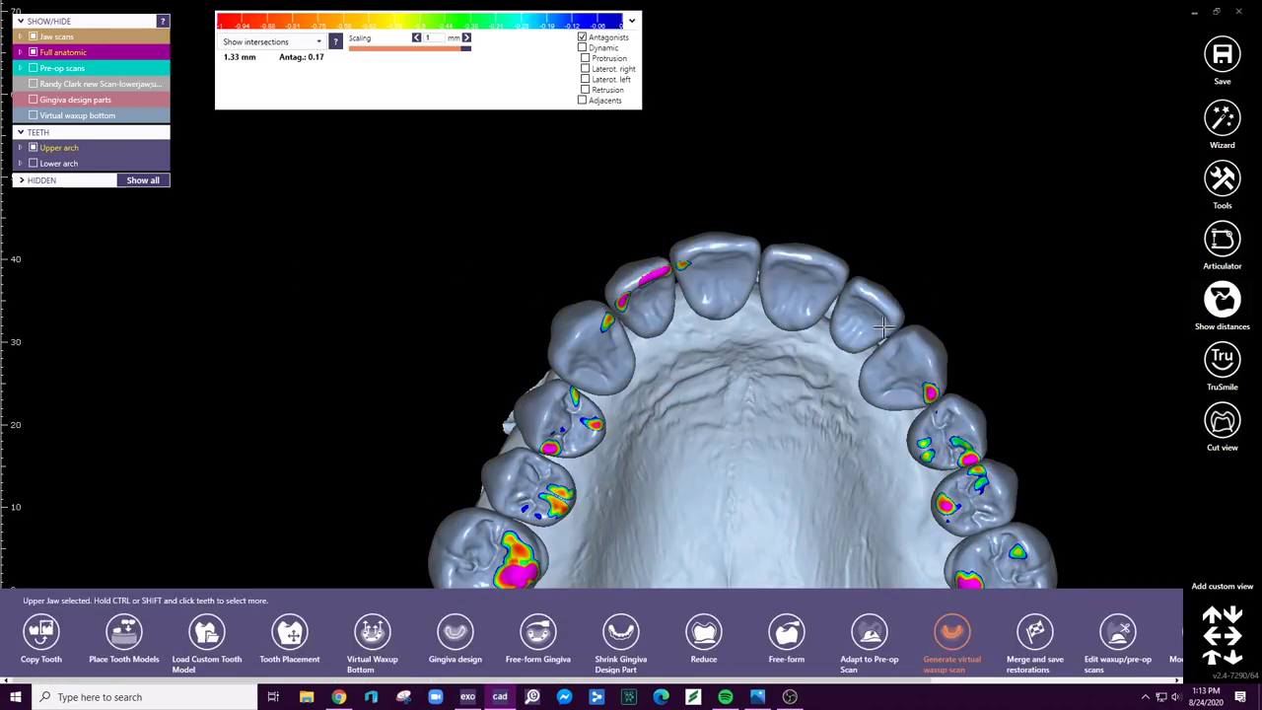
# - Reopen Tooth Placement in Single mode and accept the current tooth positions
pyautogui.click(322, 646)
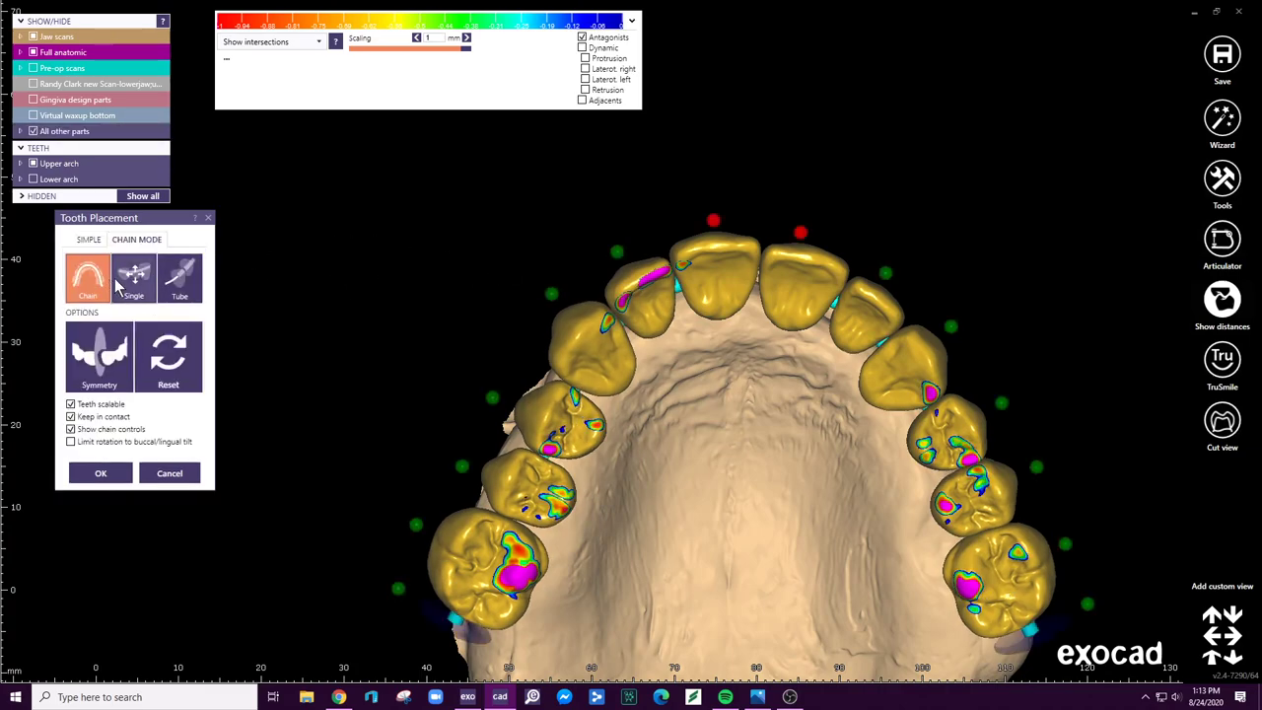
pyautogui.click(120, 282)
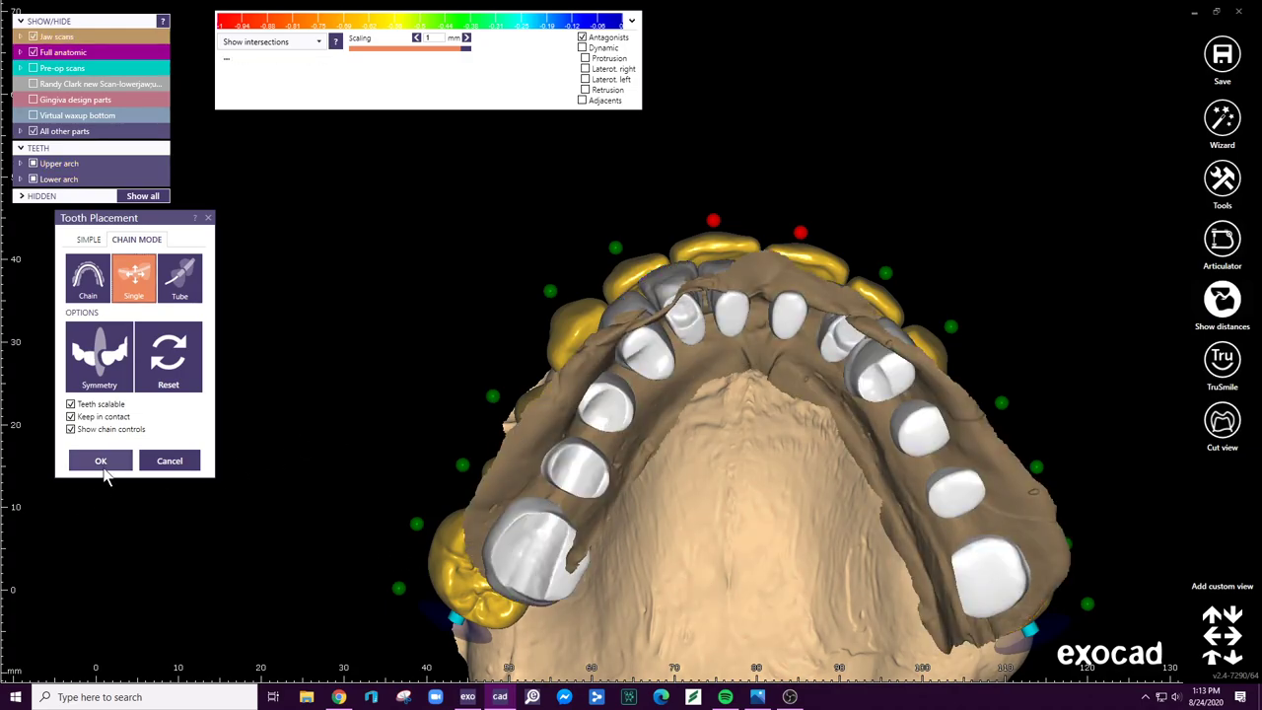
pyautogui.click(102, 465)
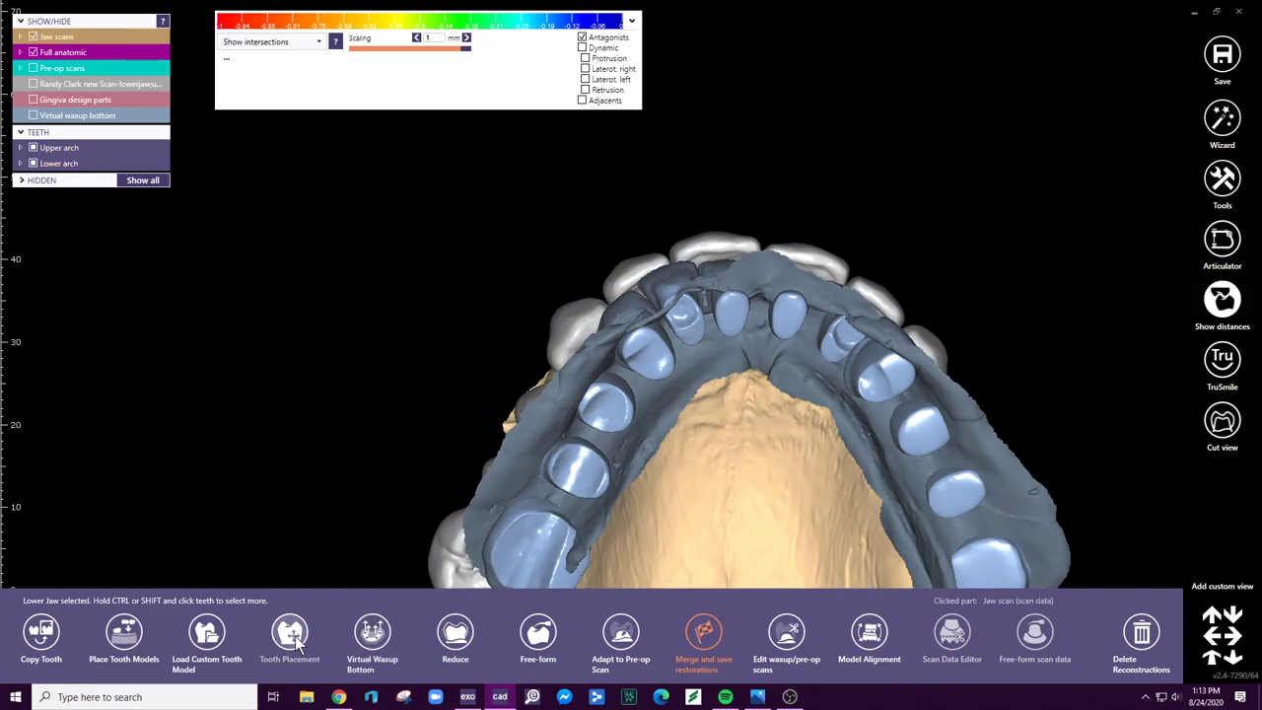
# - Fine-tune the lower teeth individually, check them from the front, and confirm the placement
pyautogui.click(290, 636)
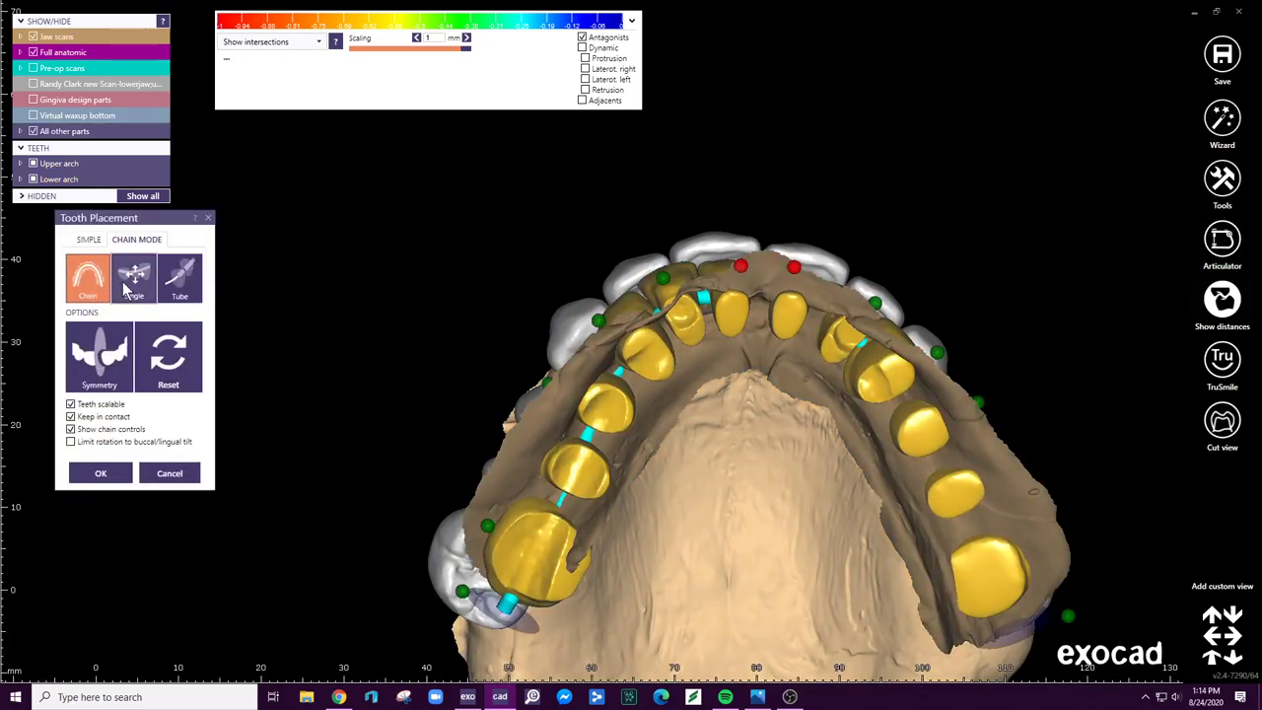
pyautogui.click(130, 281)
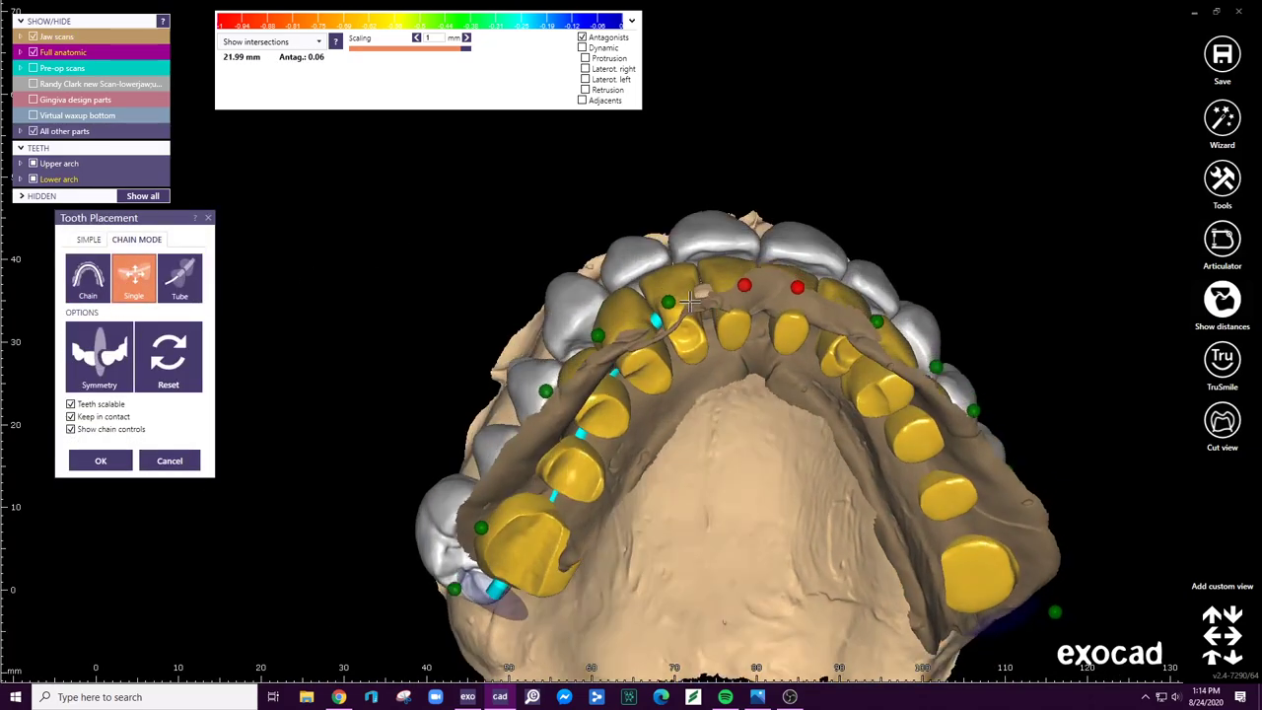
pyautogui.press('Up')
pyautogui.moveTo(689, 292)
pyautogui.mouseDown(button='right')
pyautogui.moveTo(694, 247)
pyautogui.moveTo(690, 281)
pyautogui.mouseUp(button='right')
pyautogui.click(100, 461)
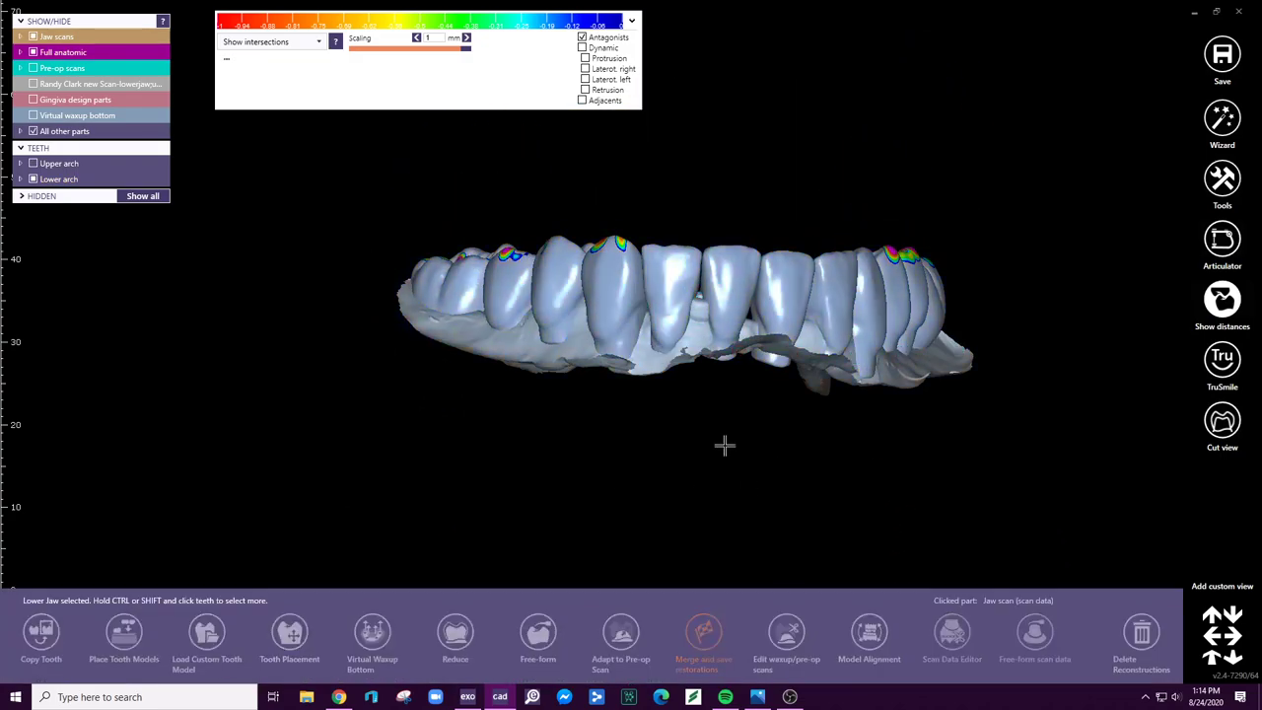
# - Select the upper teeth and apply Free-form Occlusal adaptation with the lower arch hidden
pyautogui.click(906, 59)
pyautogui.click(740, 101)
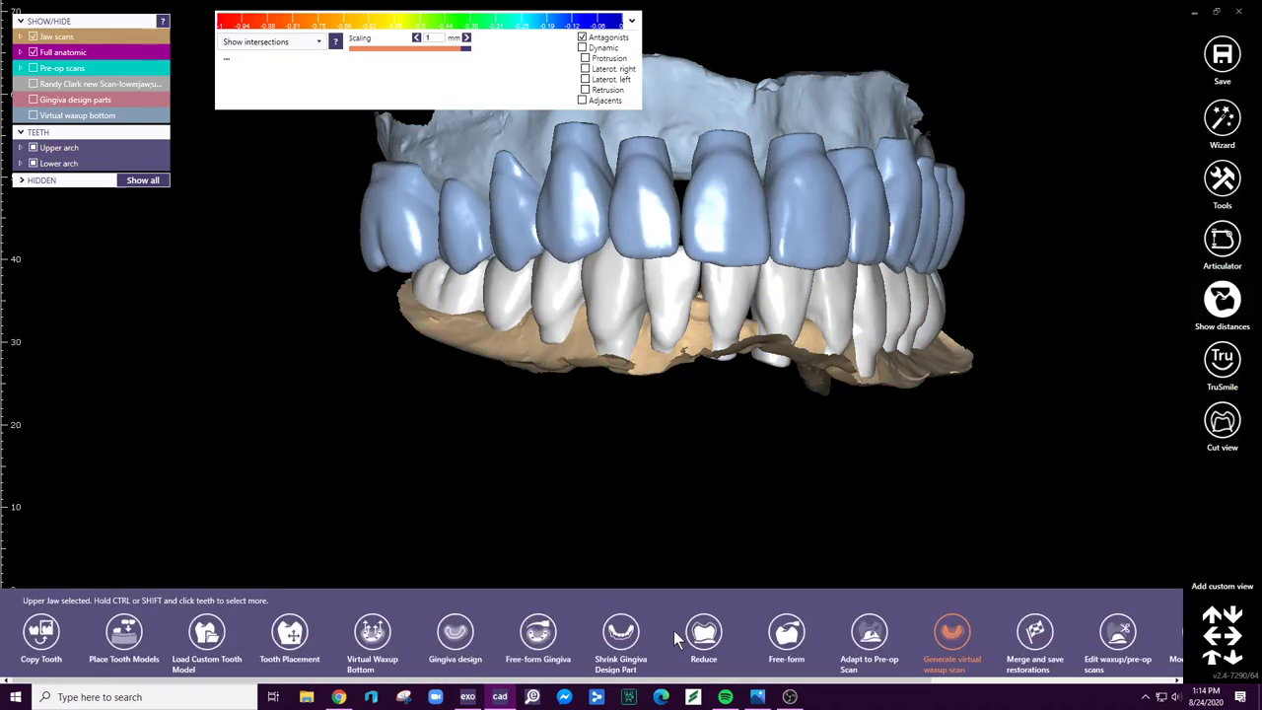
pyautogui.click(786, 634)
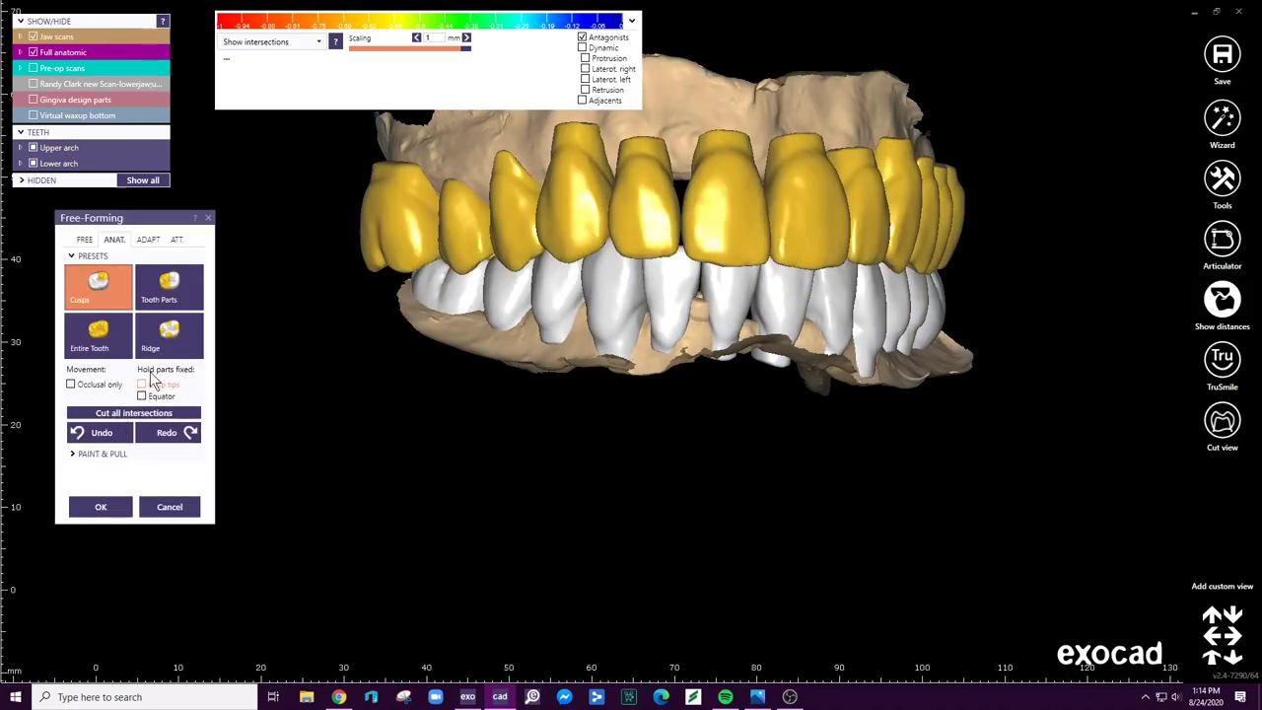
pyautogui.click(146, 240)
pyautogui.click(133, 274)
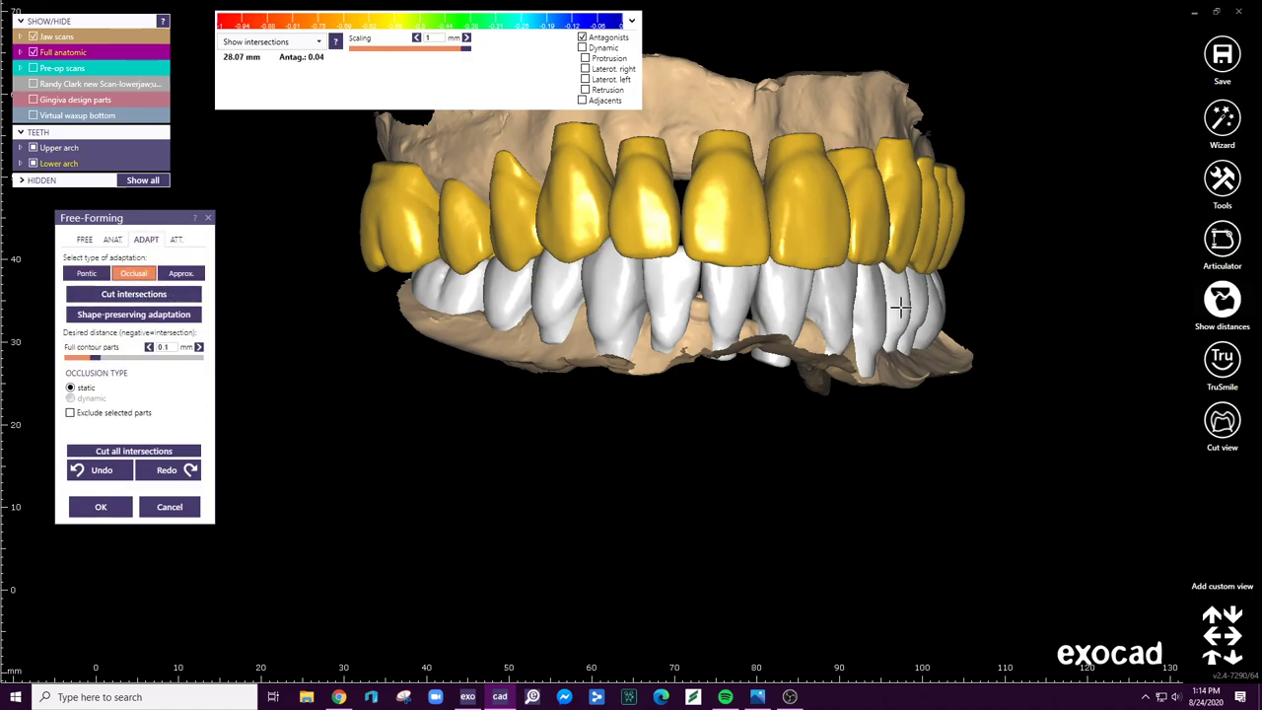
pyautogui.keyDown('ctrl'); pyautogui.click(957, 268); pyautogui.keyUp('ctrl')
pyautogui.moveTo(869, 62); pyautogui.dragTo(730, 469, button='right')
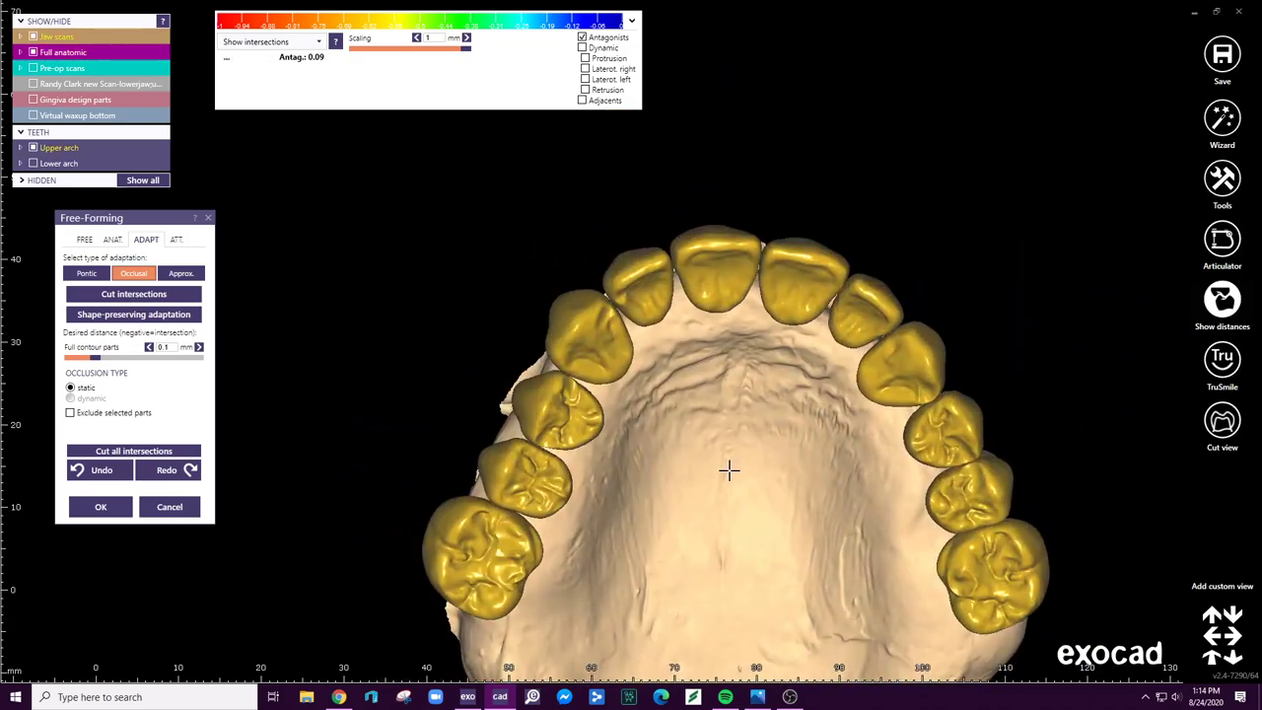
# - Set the distance display to Show proximity and finish free-forming with OK
pyautogui.click(581, 37)
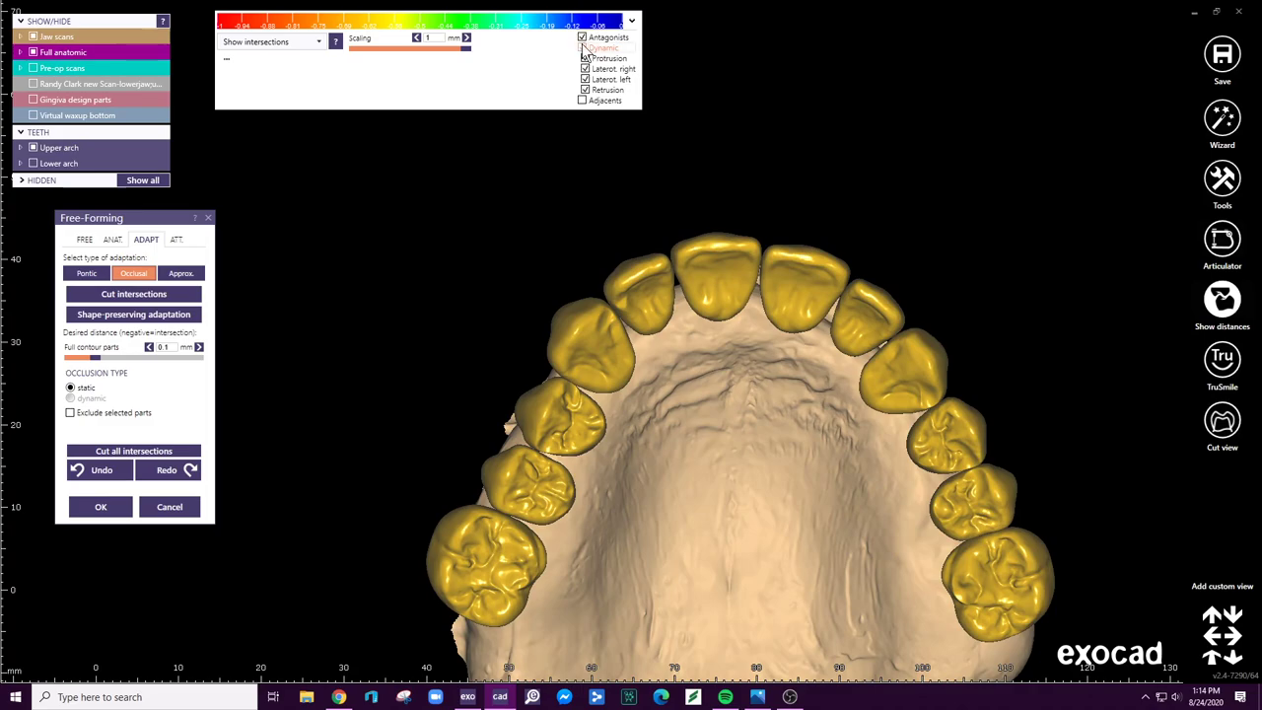
pyautogui.click(296, 43)
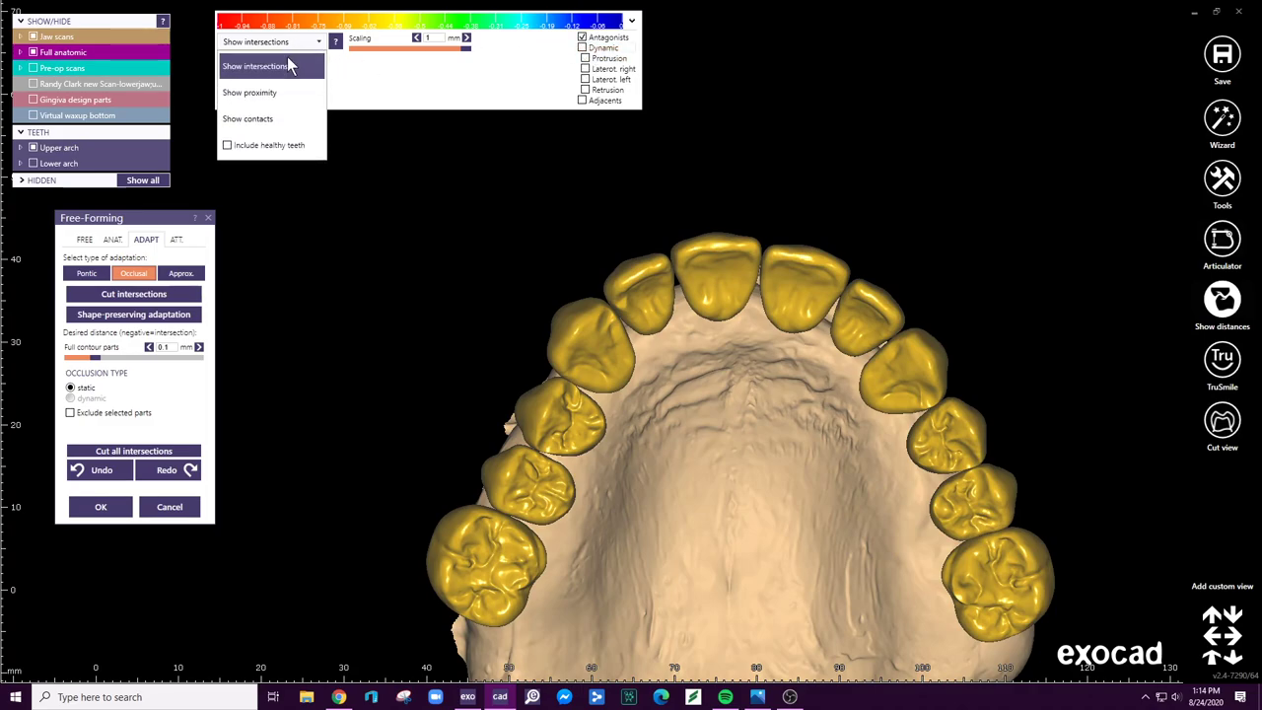
pyautogui.click(282, 92)
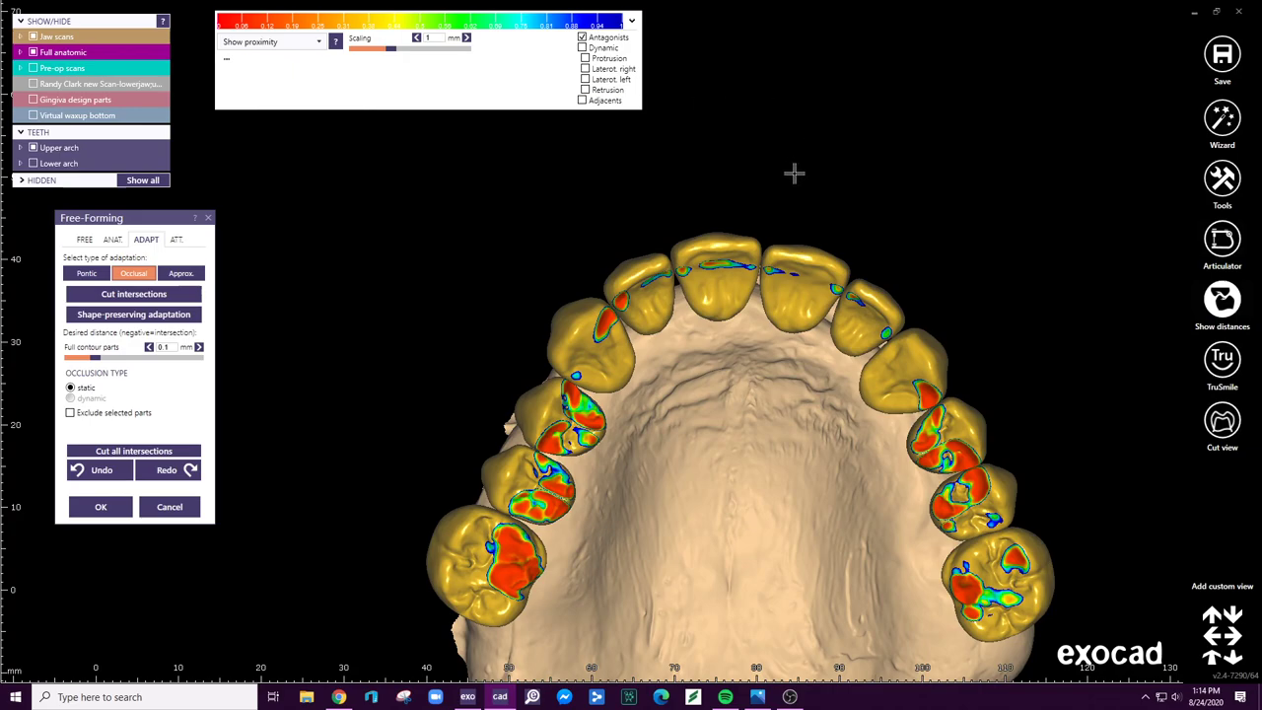
pyautogui.scroll(-2, 801, 177)
pyautogui.click(101, 507)
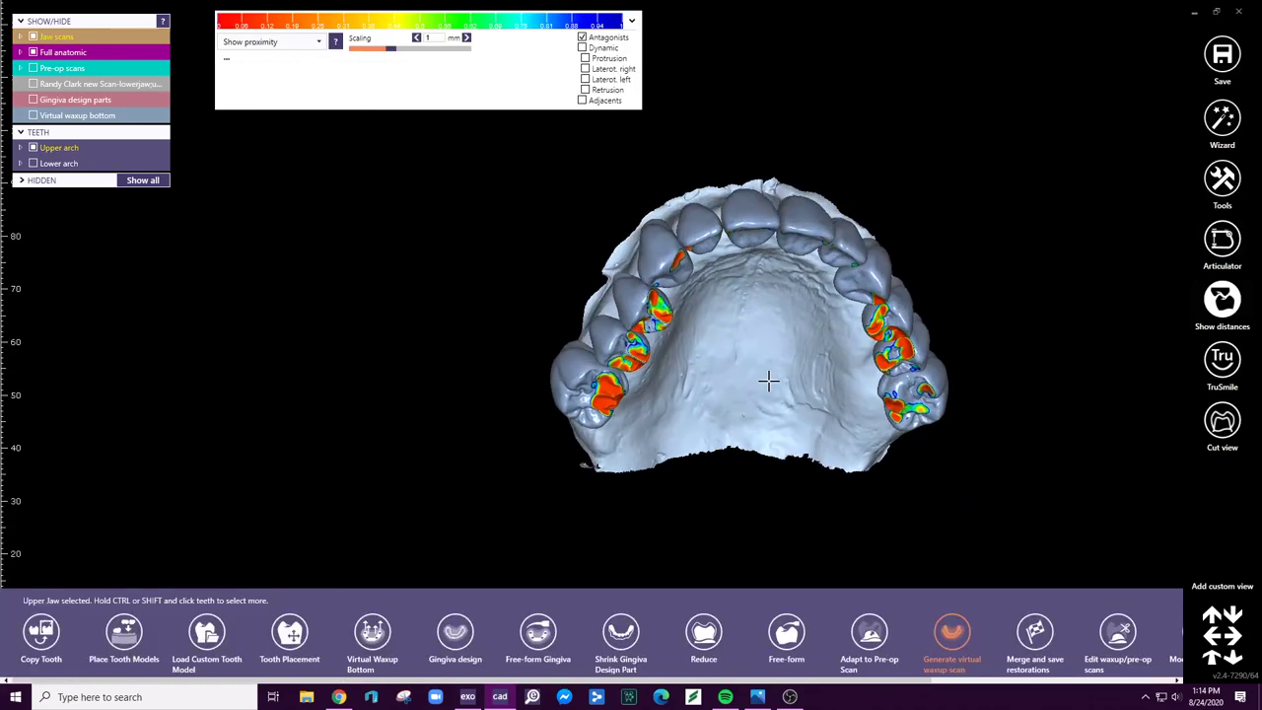
# - Make the new lower-jaw scan and the gingiva design parts visible over the denture arches
pyautogui.click(33, 84)
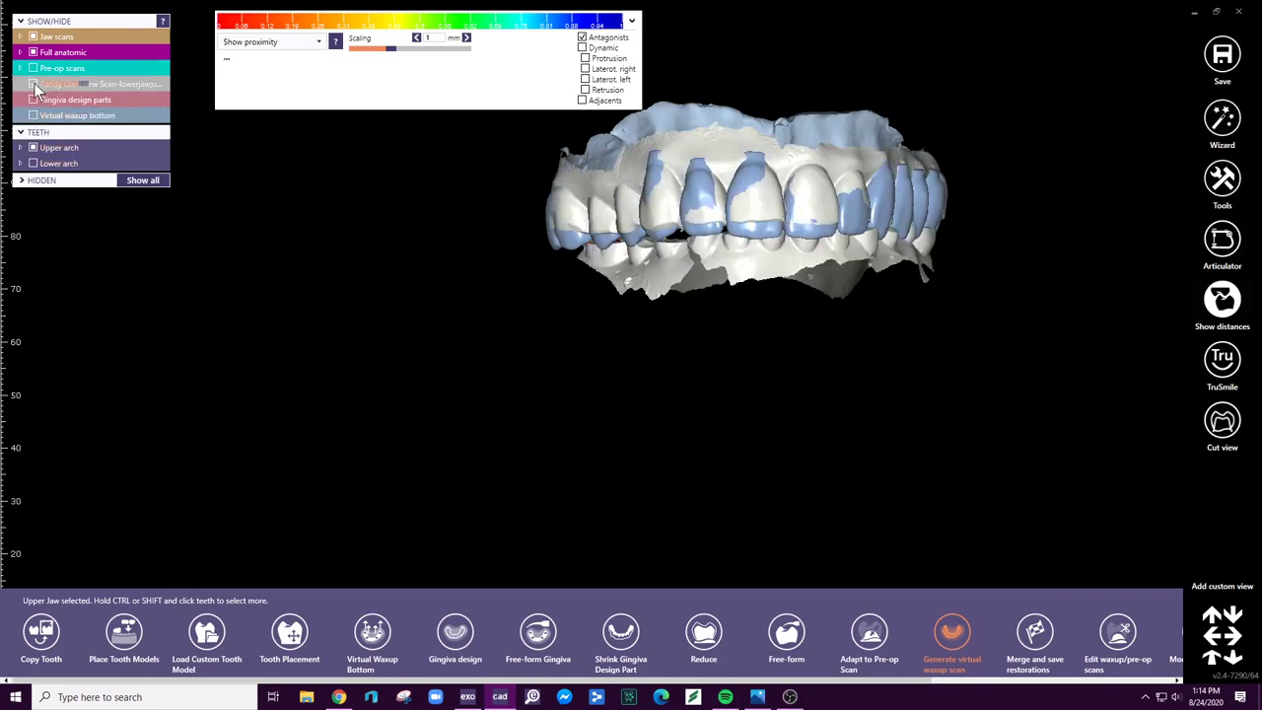
pyautogui.moveTo(803, 266); pyautogui.dragTo(712, 281, button='right')
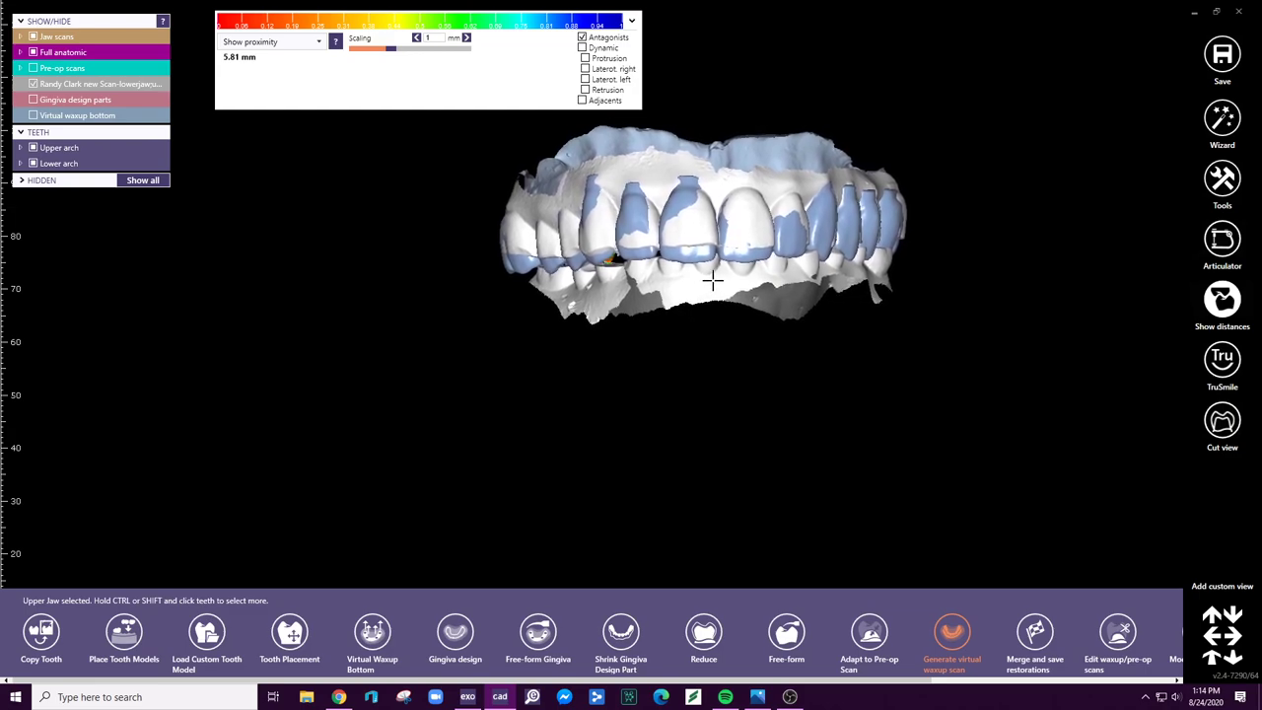
pyautogui.click(32, 100)
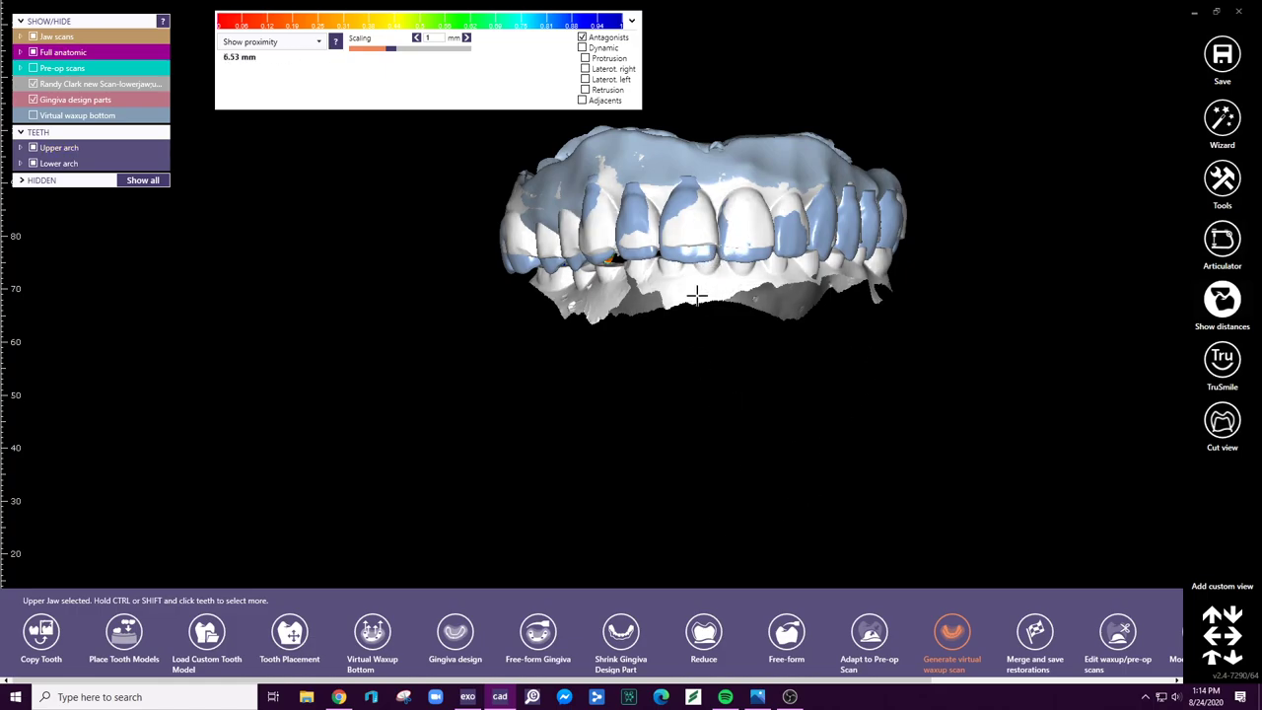
# - Discard the old free-forming changes and generate and accept a new upper gingiva for teeth 16–26
pyautogui.click(454, 633)
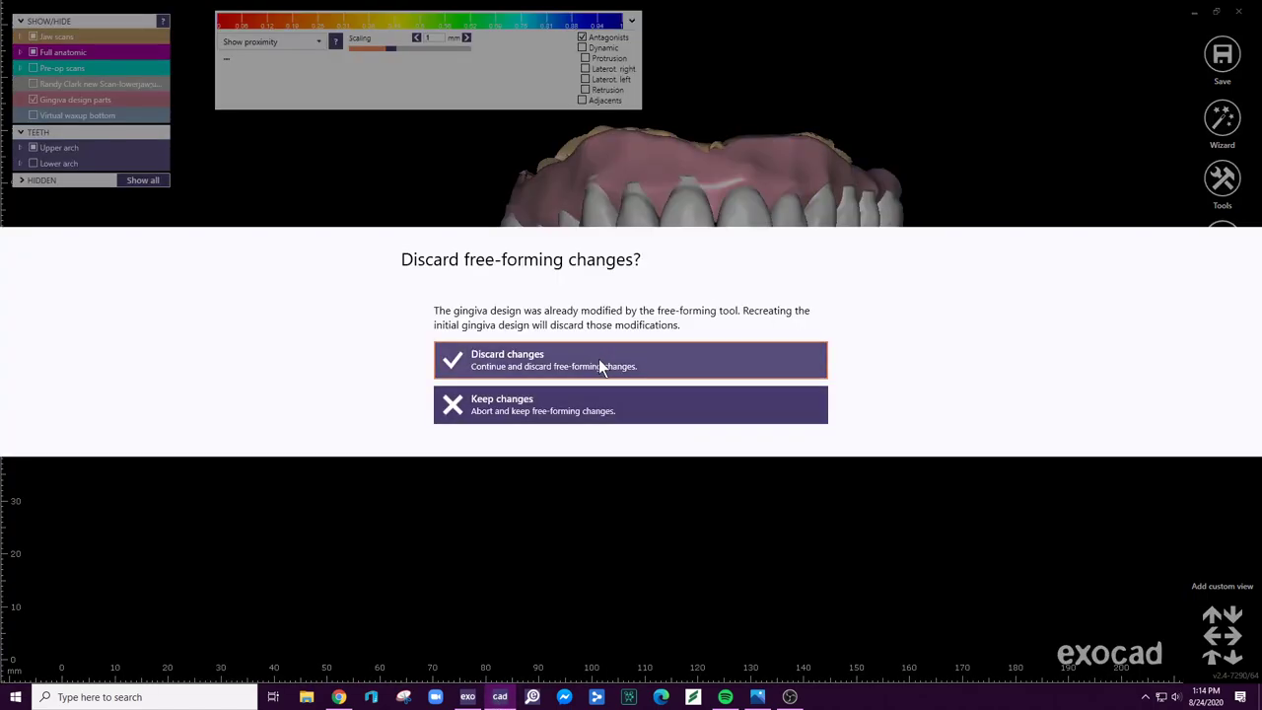
pyautogui.click(605, 365)
pyautogui.moveTo(511, 366); pyautogui.dragTo(464, 296, button='right')
pyautogui.click(97, 463)
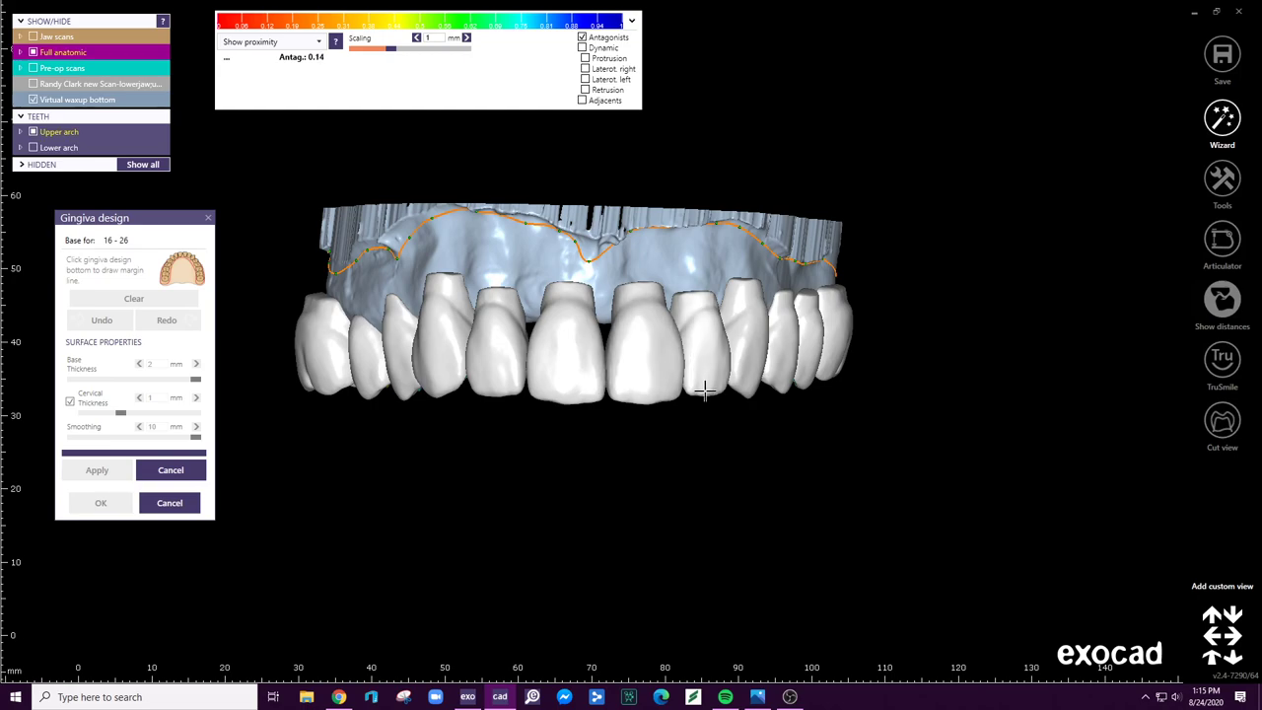
pyautogui.click(545, 398)
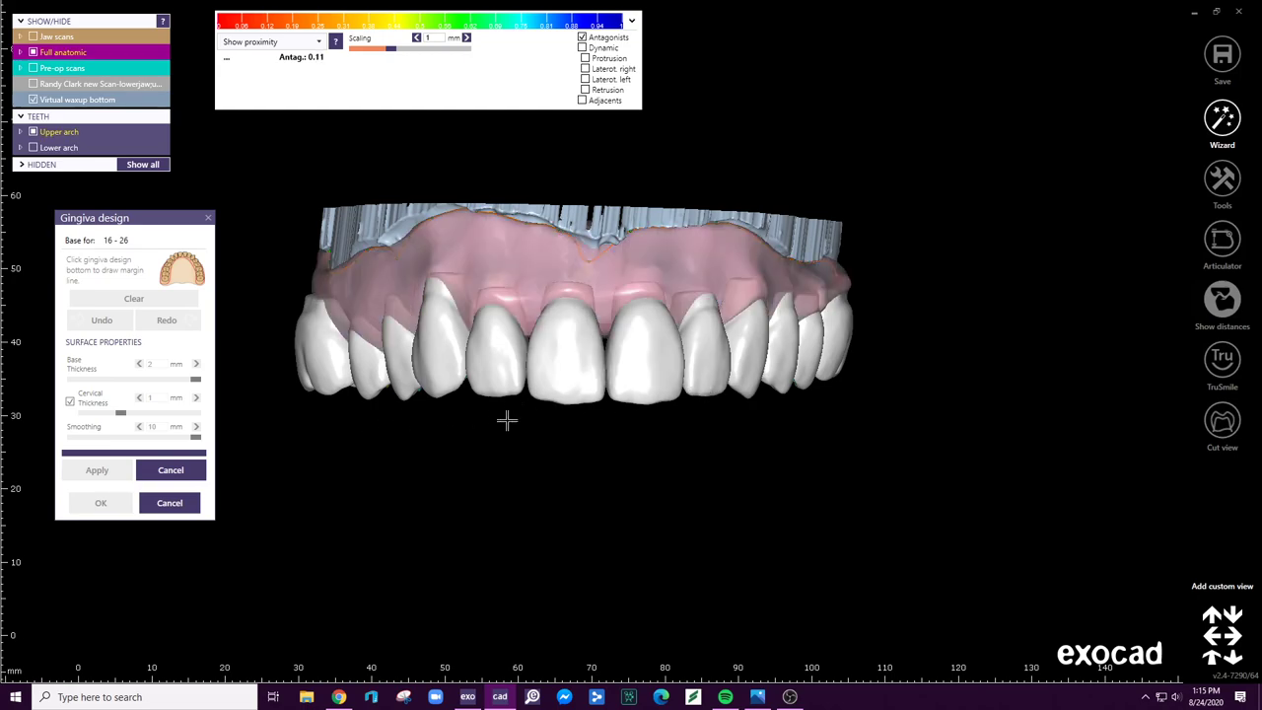
pyautogui.click(103, 490)
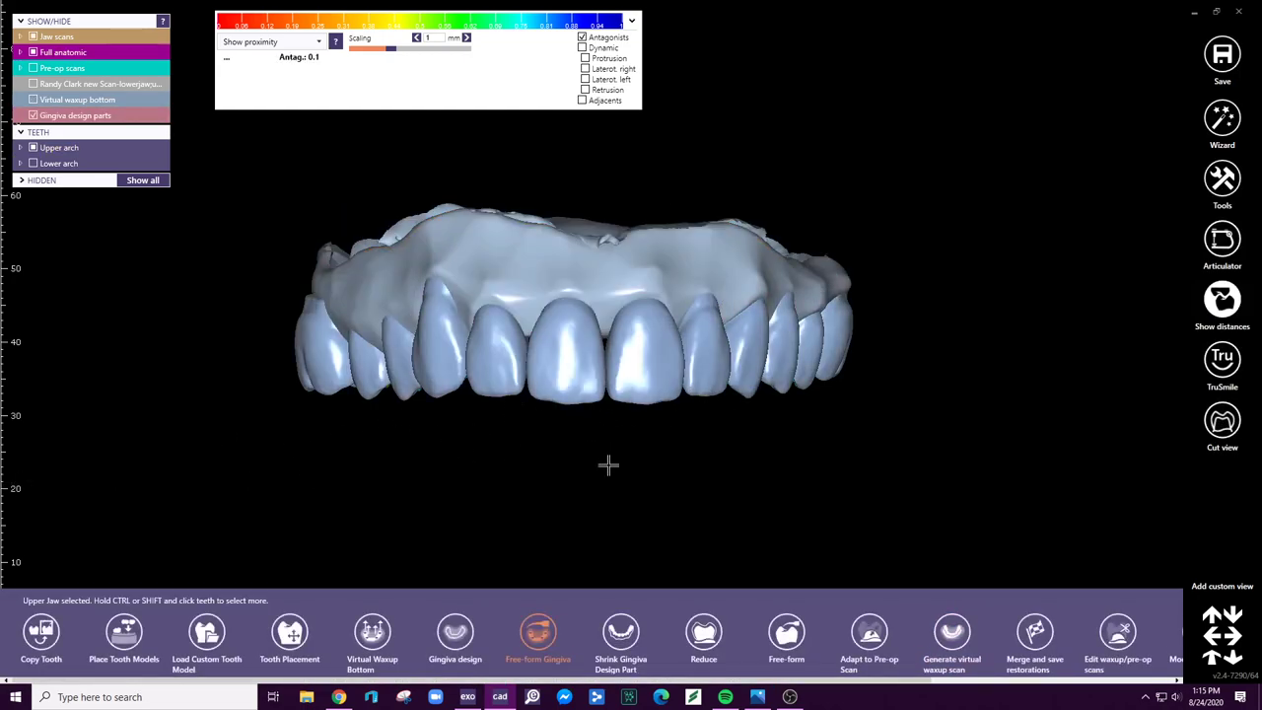
pyautogui.click(600, 487)
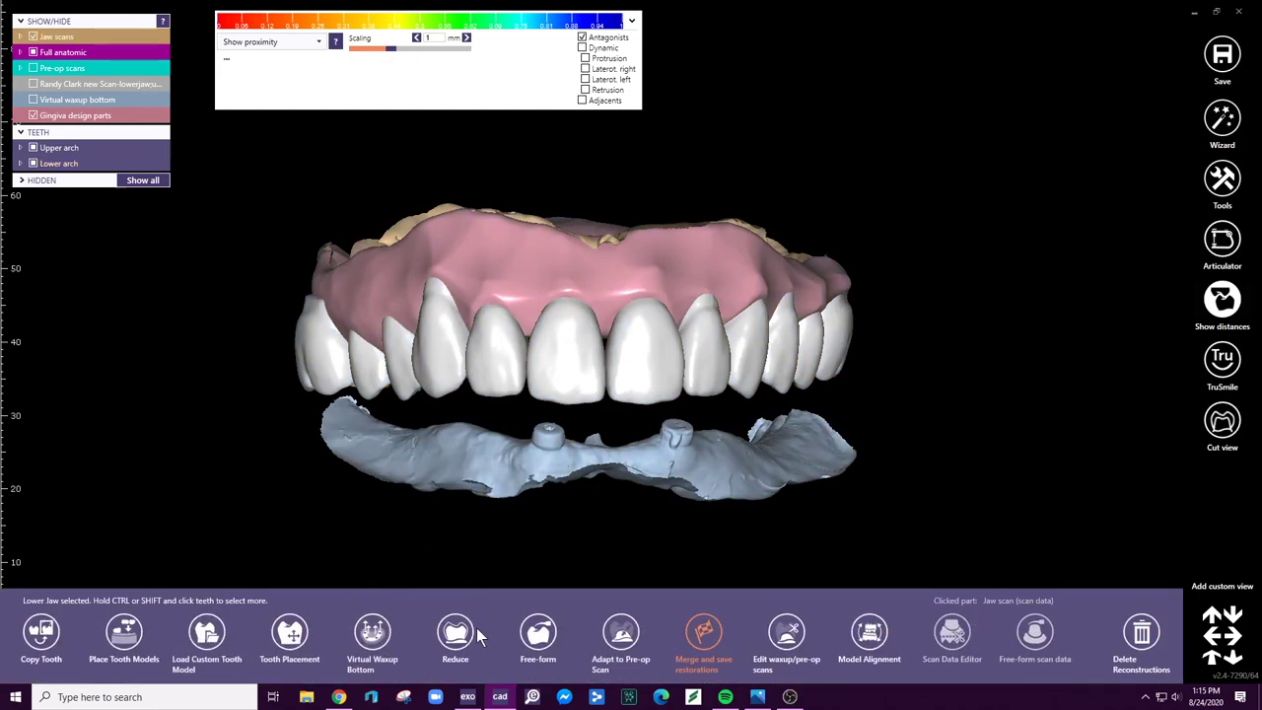
# - Generate the Virtual Waxup Bottom for lower teeth 36–46
pyautogui.click(384, 636)
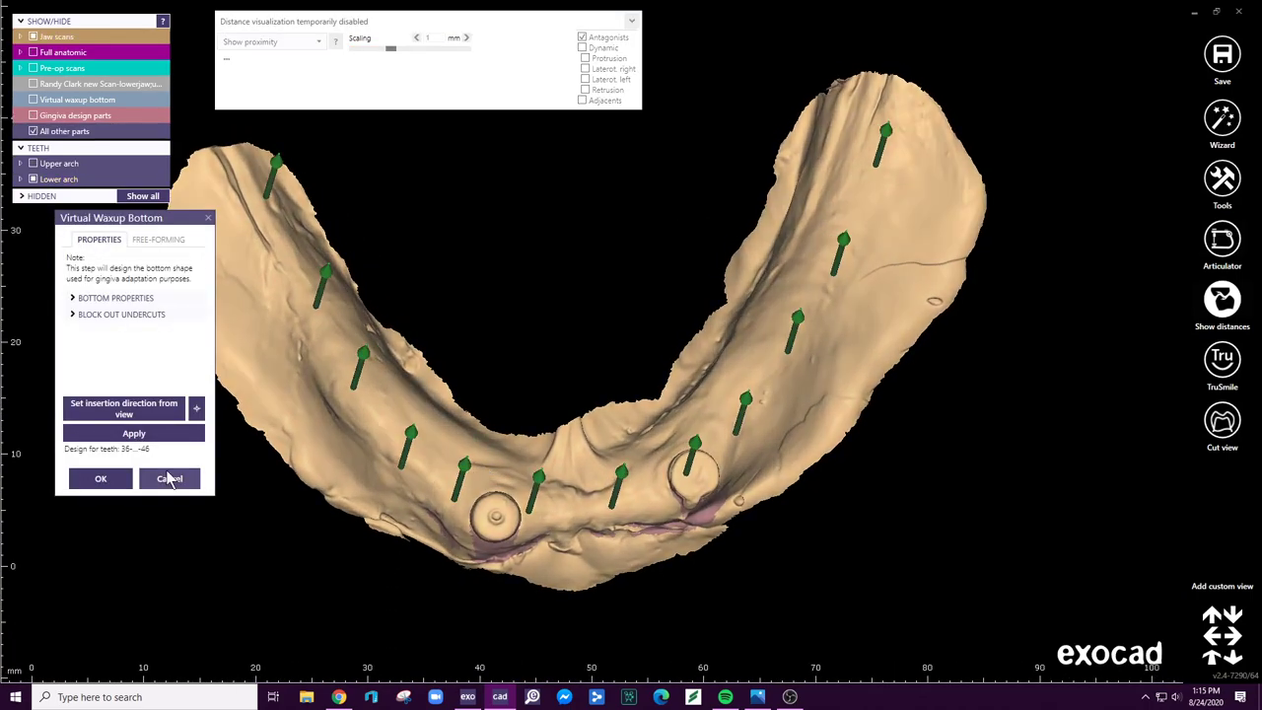
pyautogui.click(173, 437)
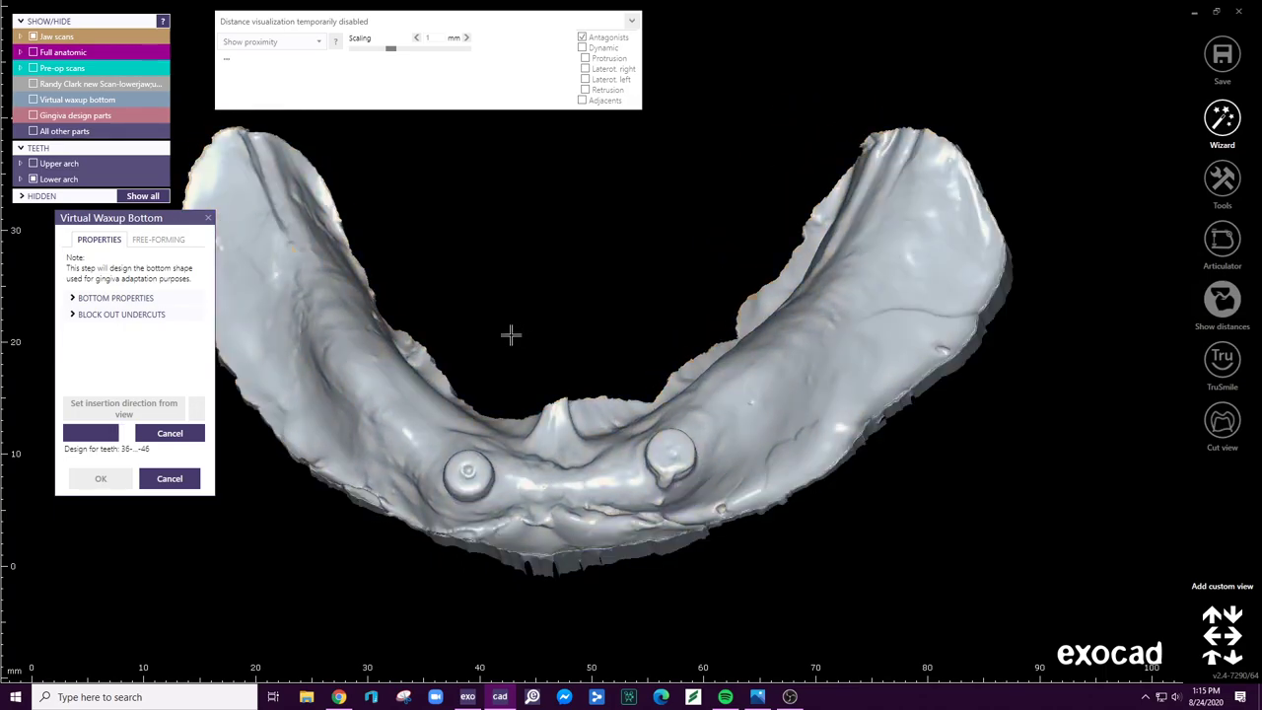
# - Accept the waxup bottom and extend the lower gingiva margin line along the right side of the arch
pyautogui.click(100, 479)
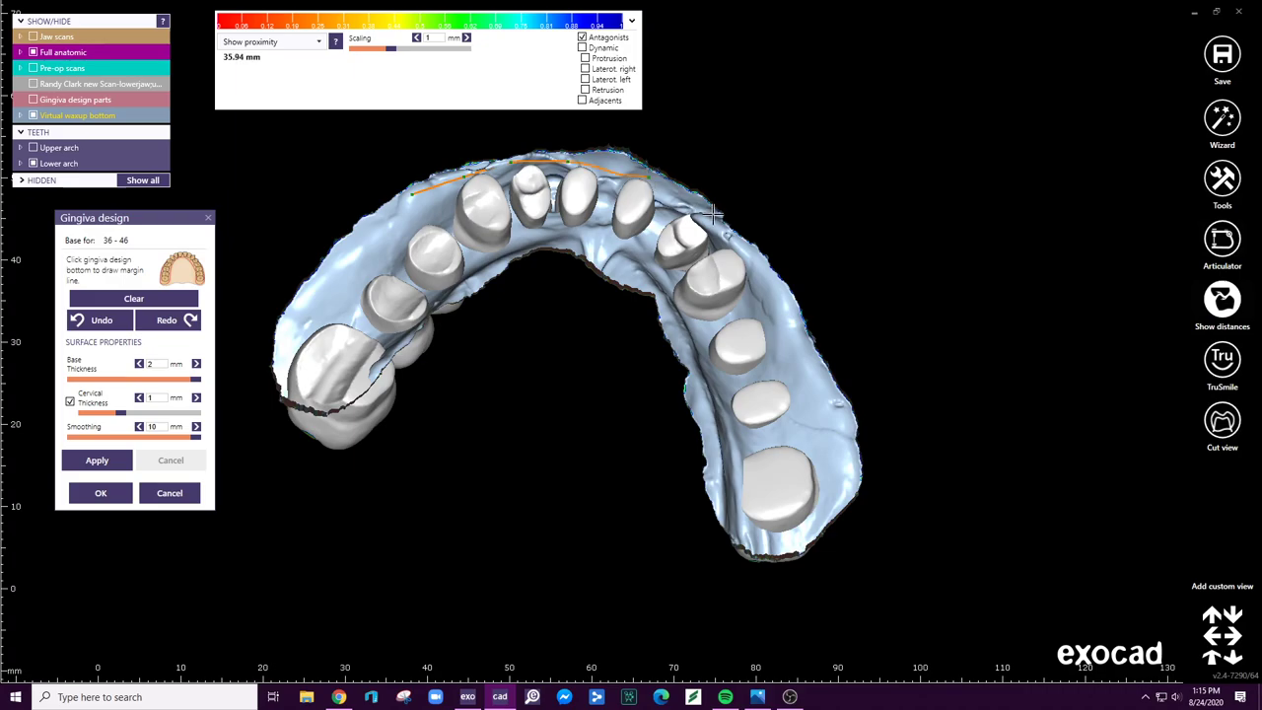
pyautogui.click(793, 323)
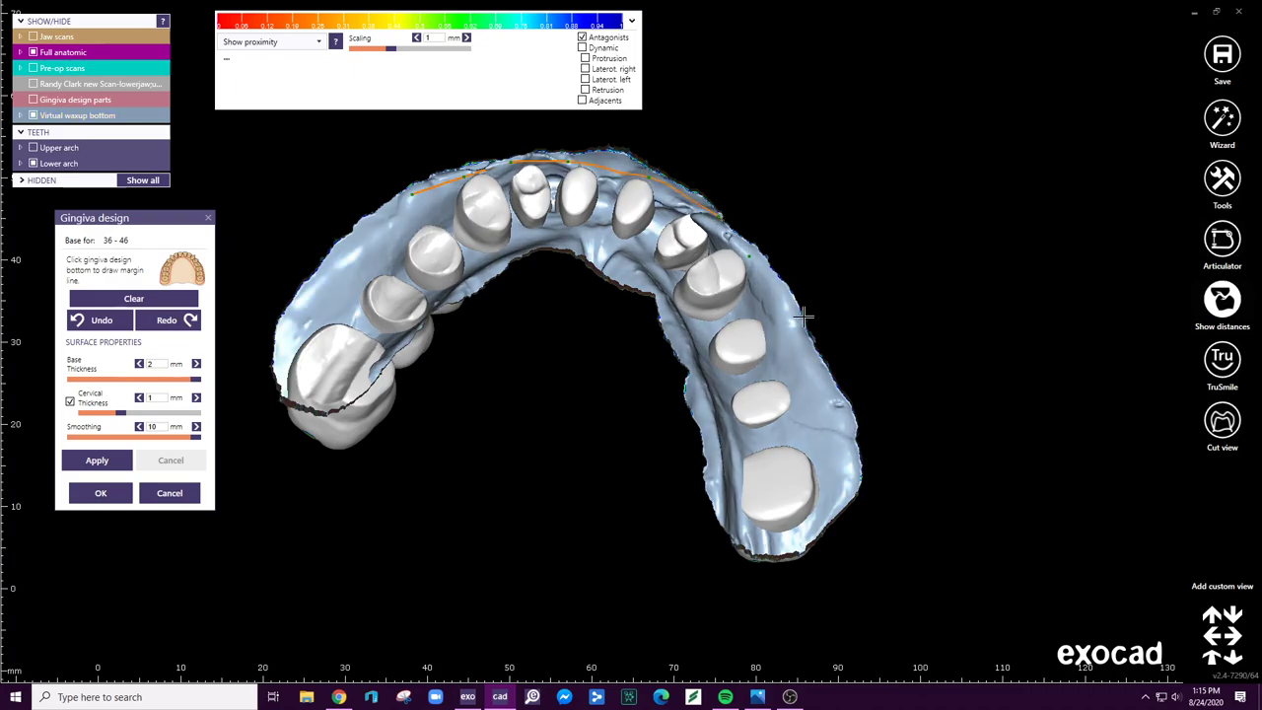
pyautogui.click(838, 409)
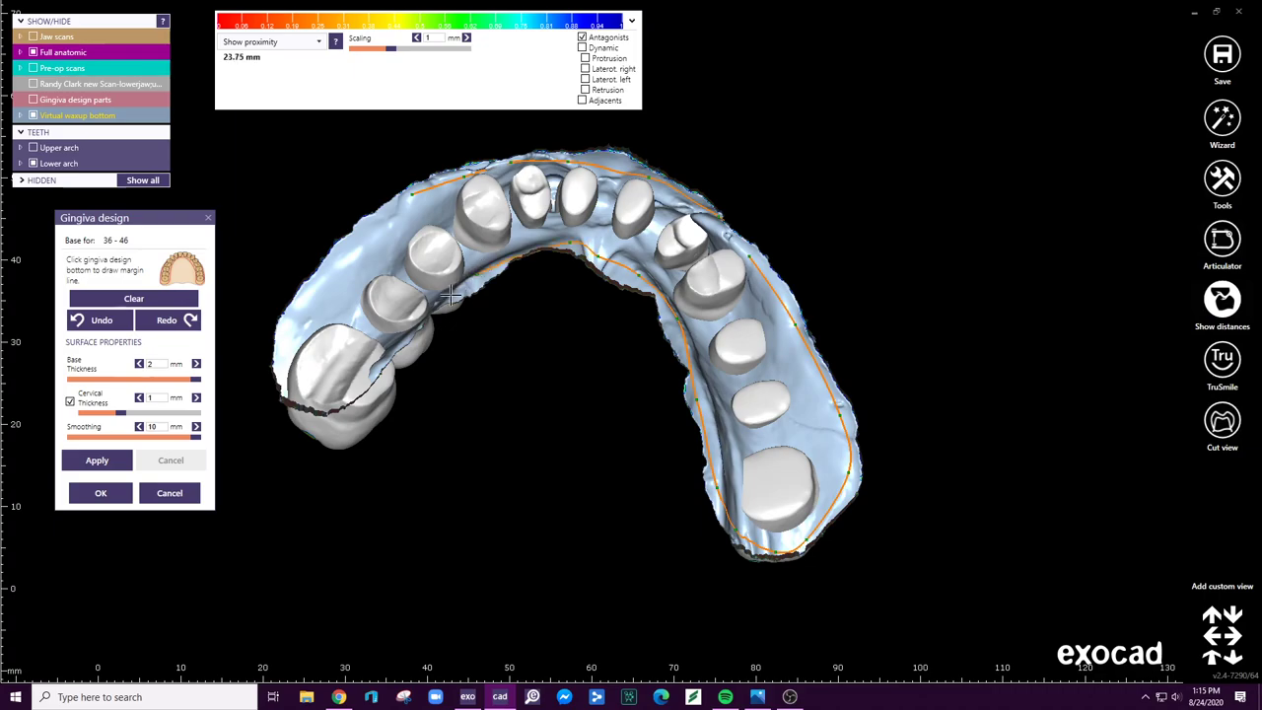
pyautogui.moveTo(448, 296); pyautogui.dragTo(469, 315, button='right')
pyautogui.moveTo(410, 372); pyautogui.dragTo(355, 433, button='right')
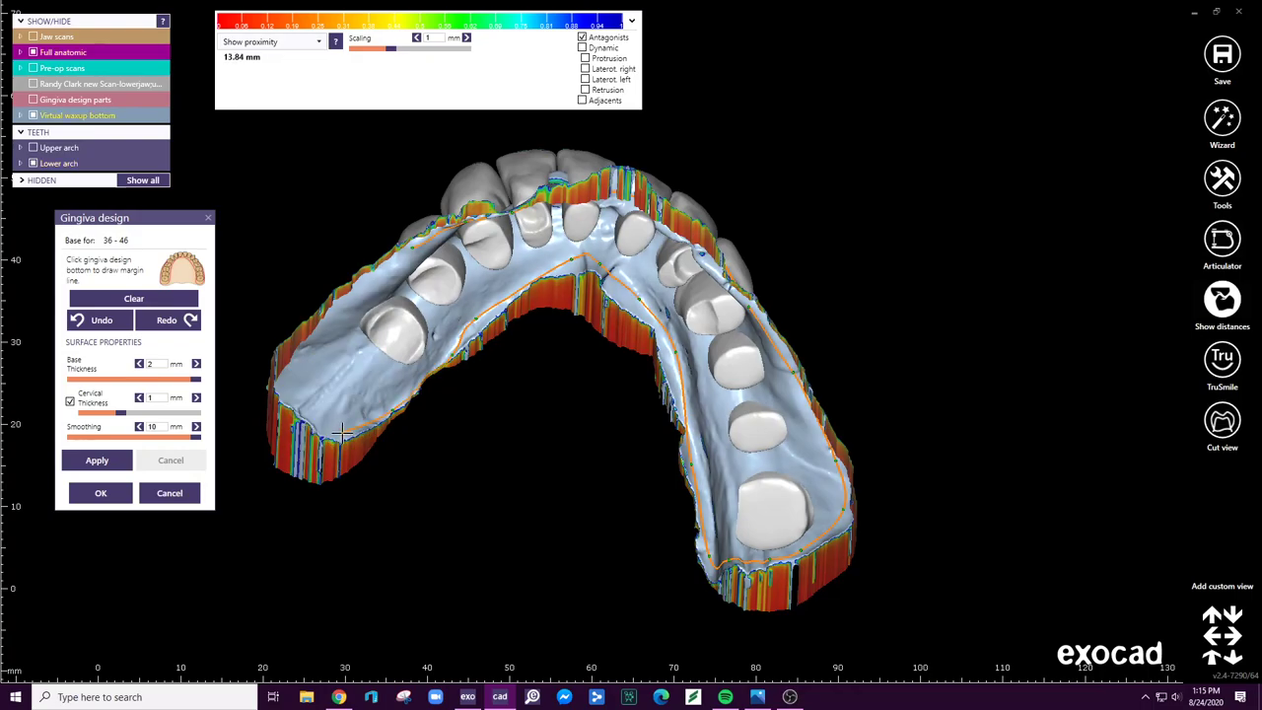
pyautogui.rightClick(281, 385)
pyautogui.click(307, 330)
pyautogui.moveTo(267, 250); pyautogui.dragTo(291, 263, button='right')
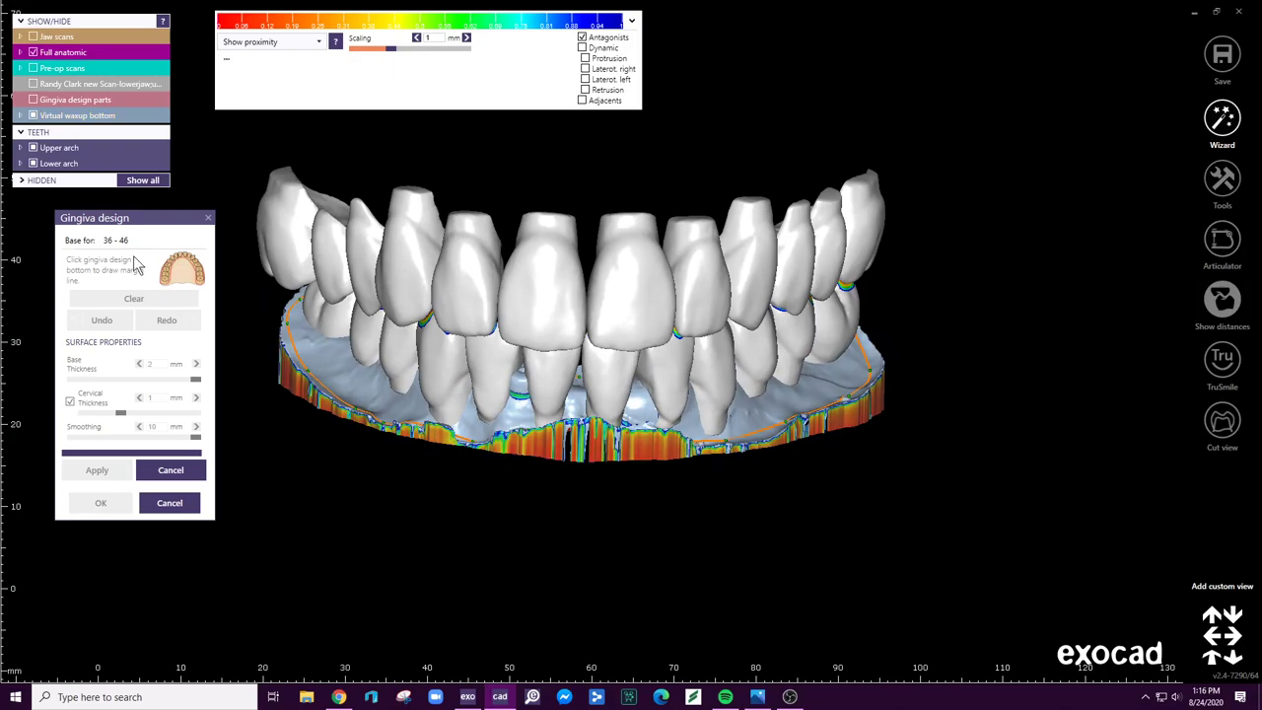
# - Show the new lower-jaw scan, accept the lower gingiva for teeth 36–46, and inspect both arches obliquely
pyautogui.click(34, 84)
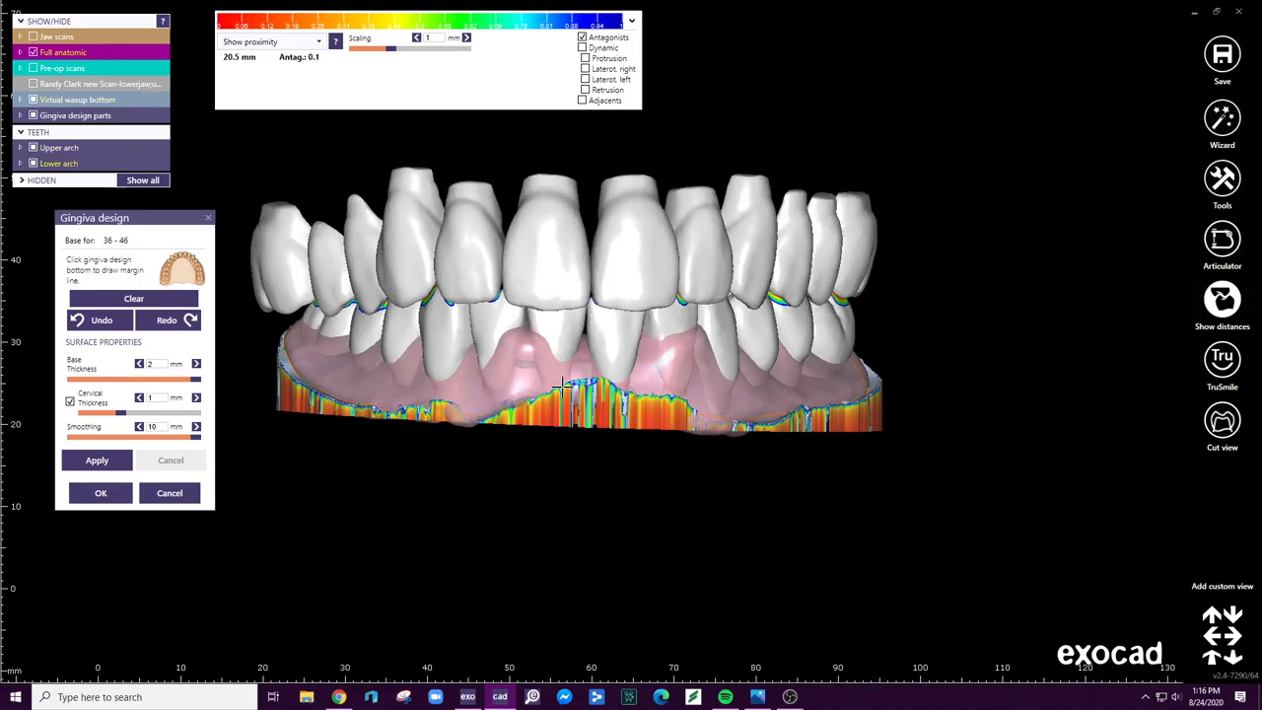
pyautogui.click(100, 494)
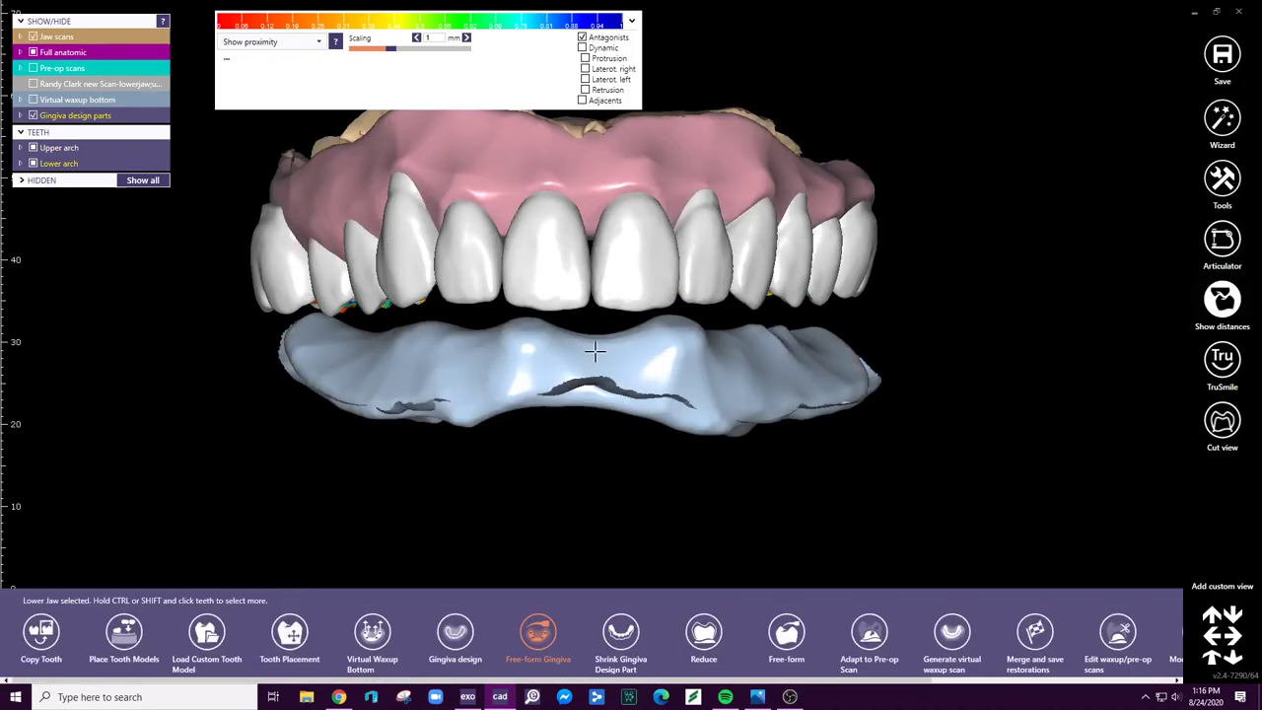
pyautogui.moveTo(826, 314); pyautogui.dragTo(673, 347, button='right')
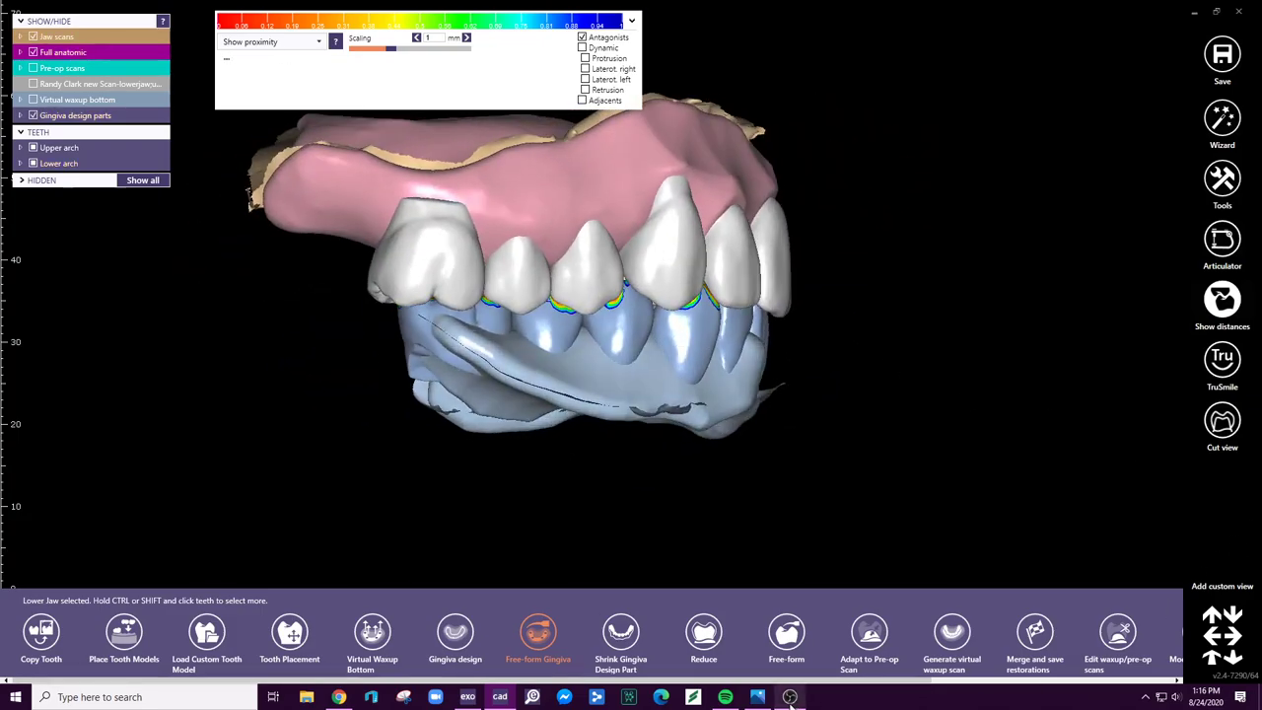